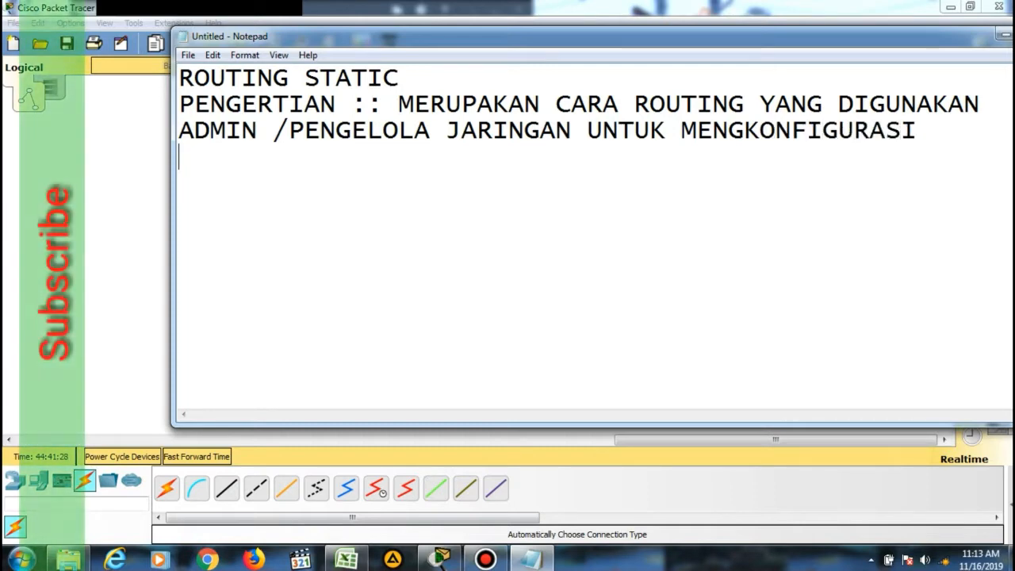
# Step: Complete the static routing definition with the line "INFORMASI JARINGAN YANG DITUJU SECARA MANUAL"
pyautogui.write('I')
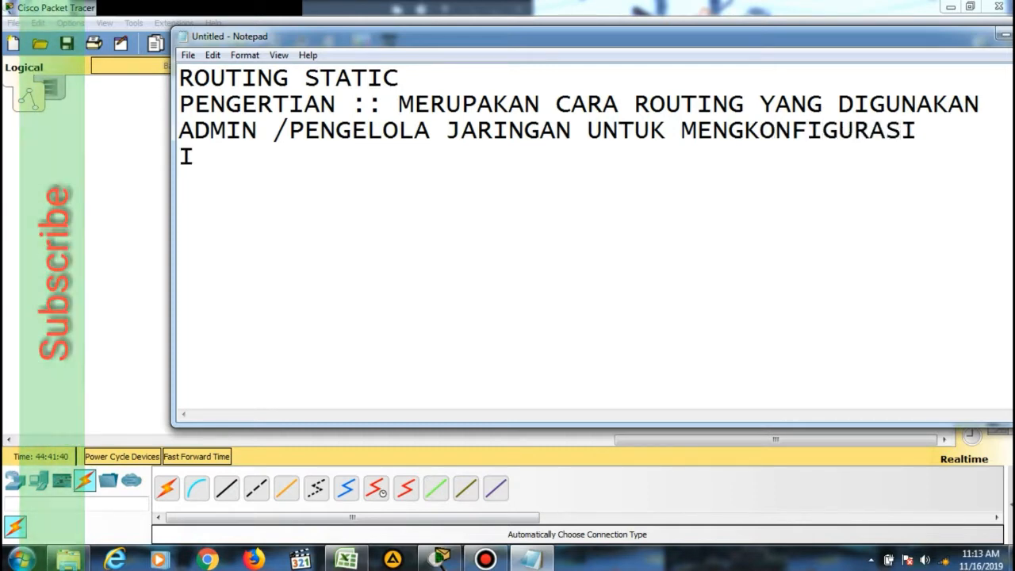
pyautogui.write('NFORMASI')
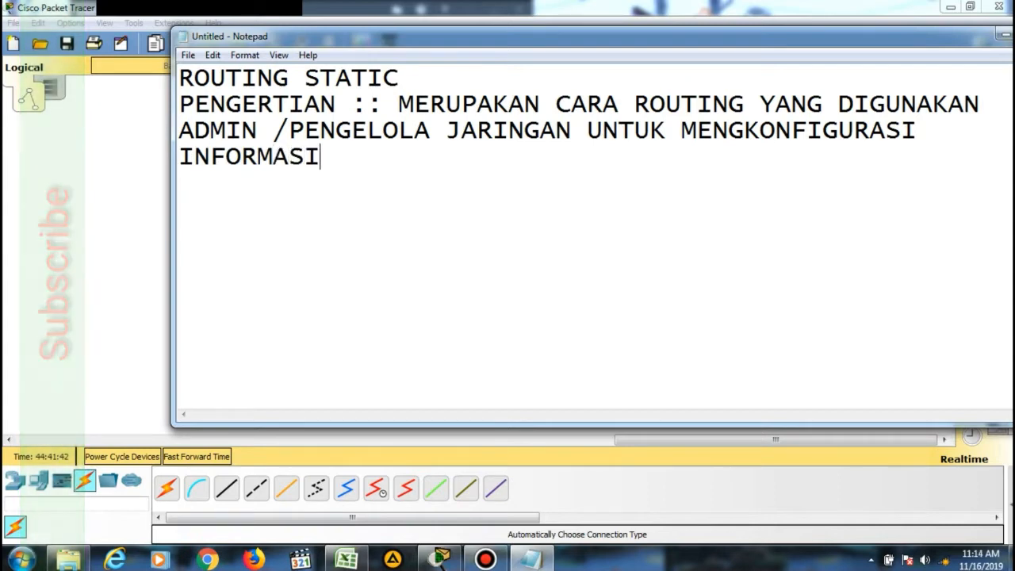
pyautogui.write(' YA')
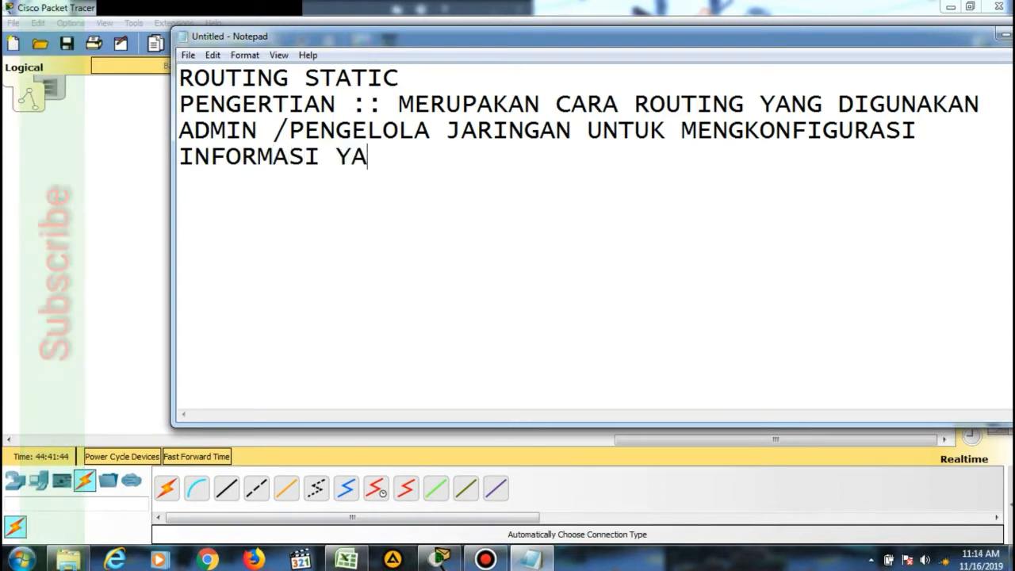
pyautogui.write('NG')
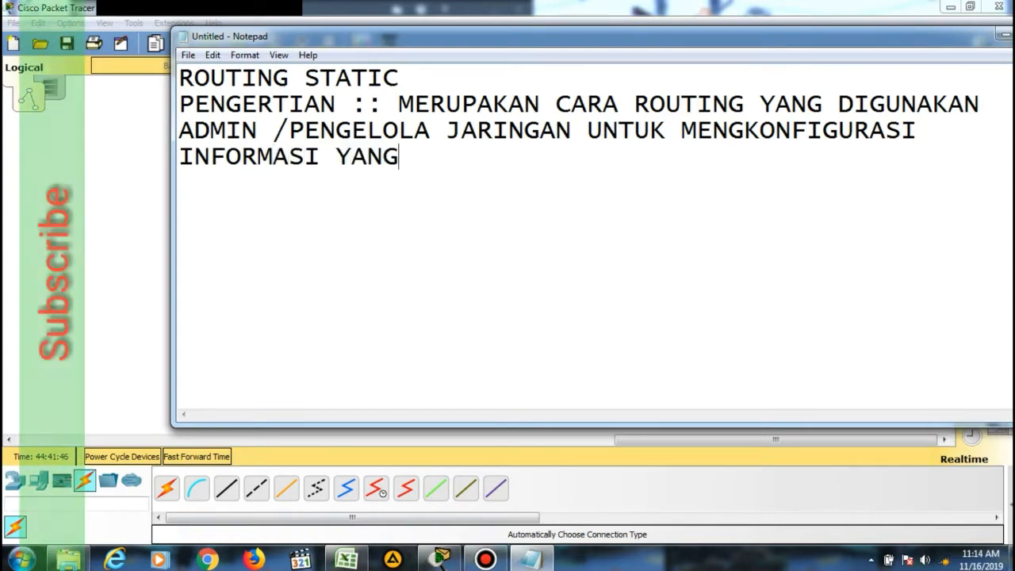
pyautogui.press('BackSpace')
pyautogui.press('BackSpace')
pyautogui.press('BackSpace')
pyautogui.press('BackSpace')
pyautogui.write('JA')
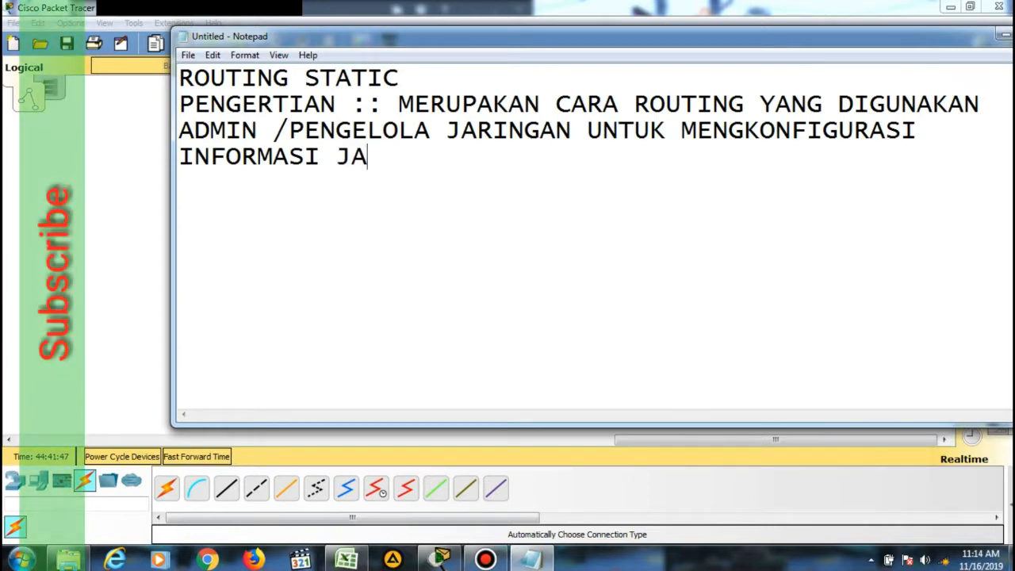
pyautogui.write('RINGAN YANG D')
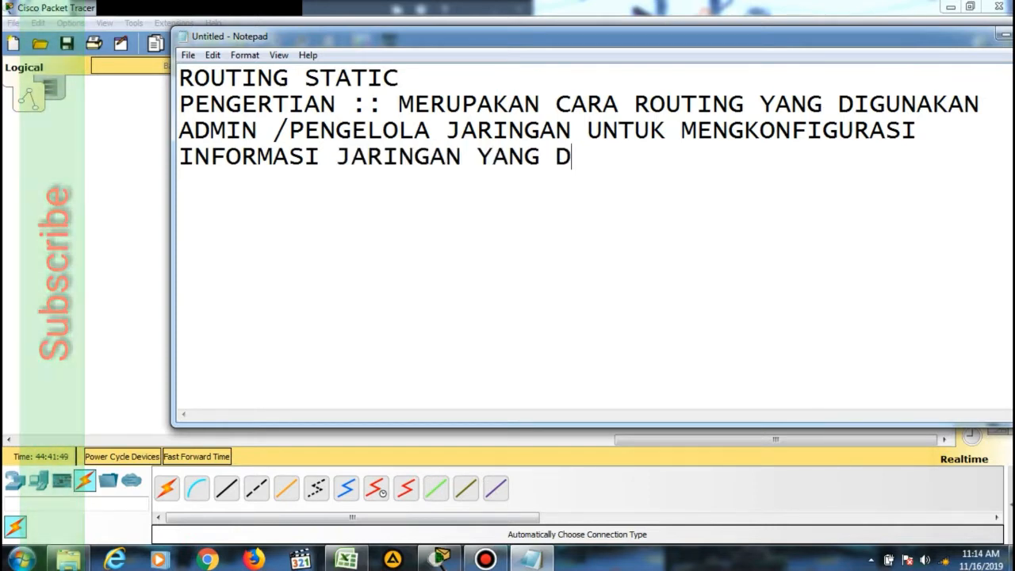
pyautogui.write('ITUJU SE')
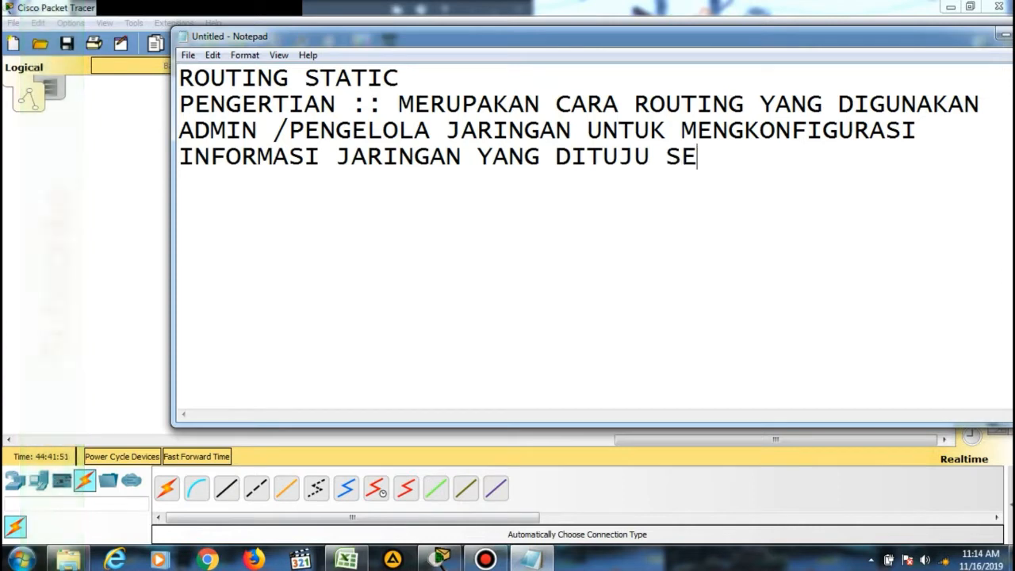
pyautogui.write('CARA MANUAL')
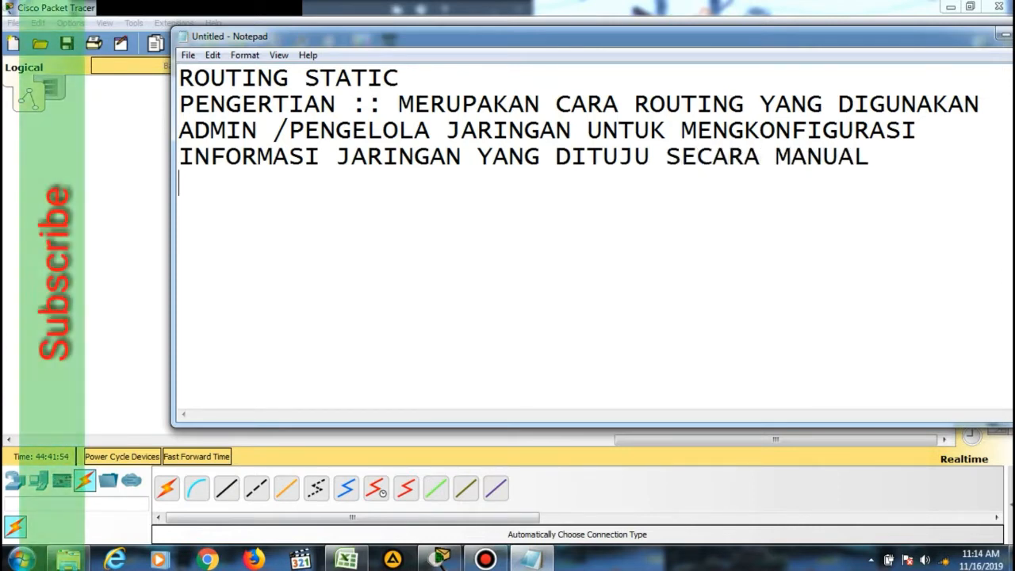
# Step: Leave a blank line below the definition and write "TUJUAN ::MENGHUBUNGKAN 2JARINGAN /LEBIH, DENGAN"
pyautogui.press('Return')
pyautogui.write('TUJUAN')
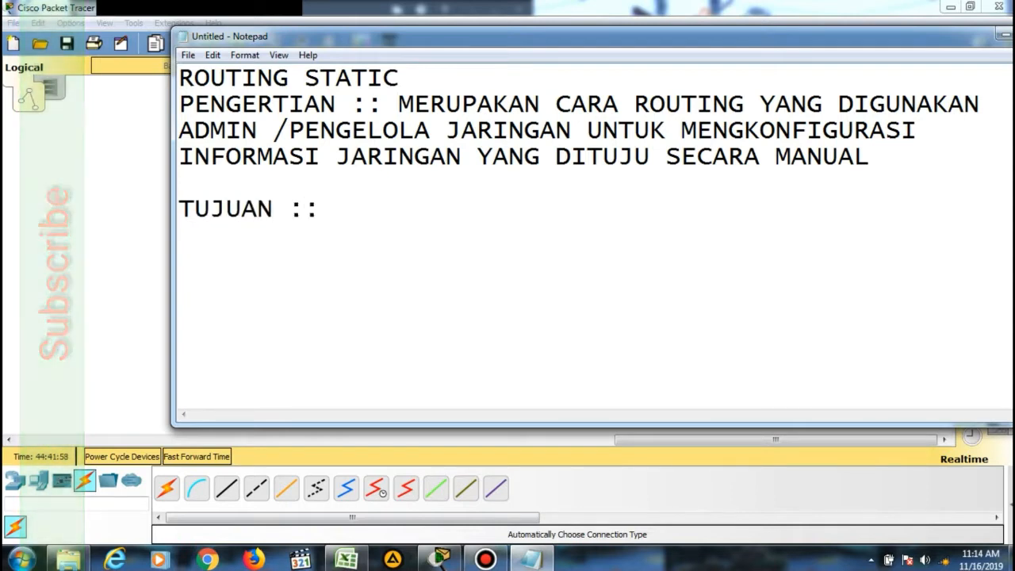
pyautogui.write(' ::')
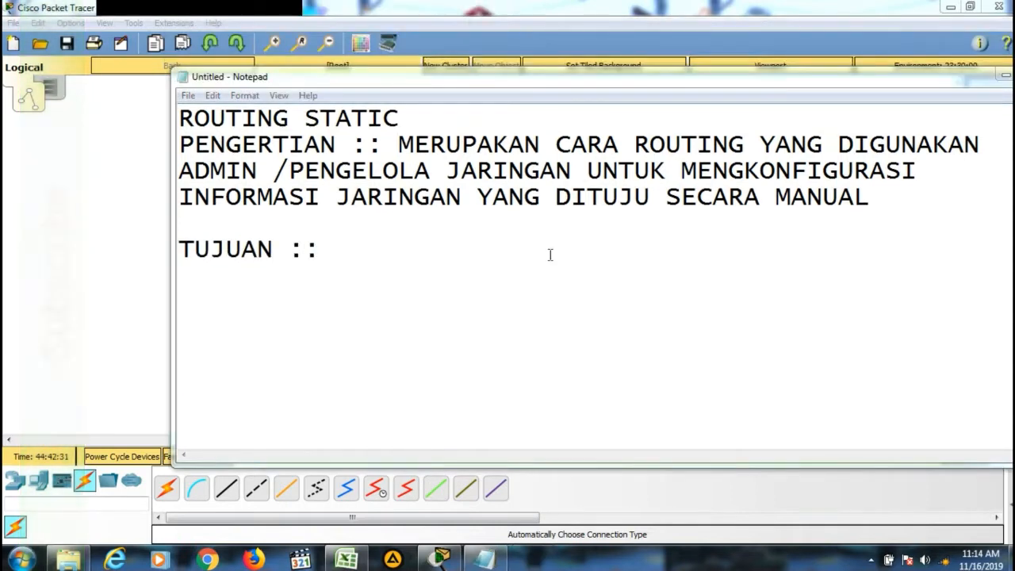
pyautogui.click(547, 251)
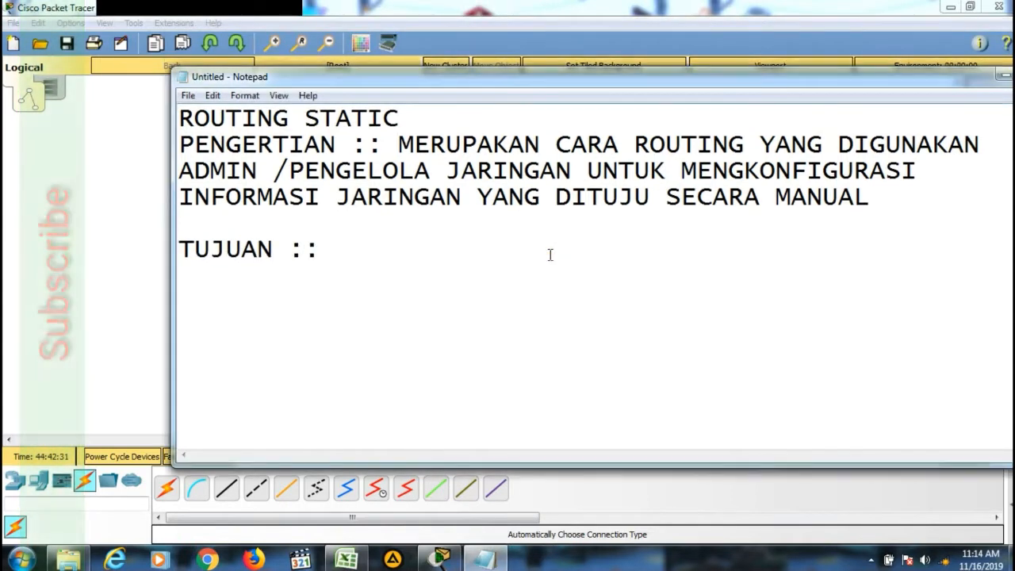
pyautogui.write('MENGHUBUNG')
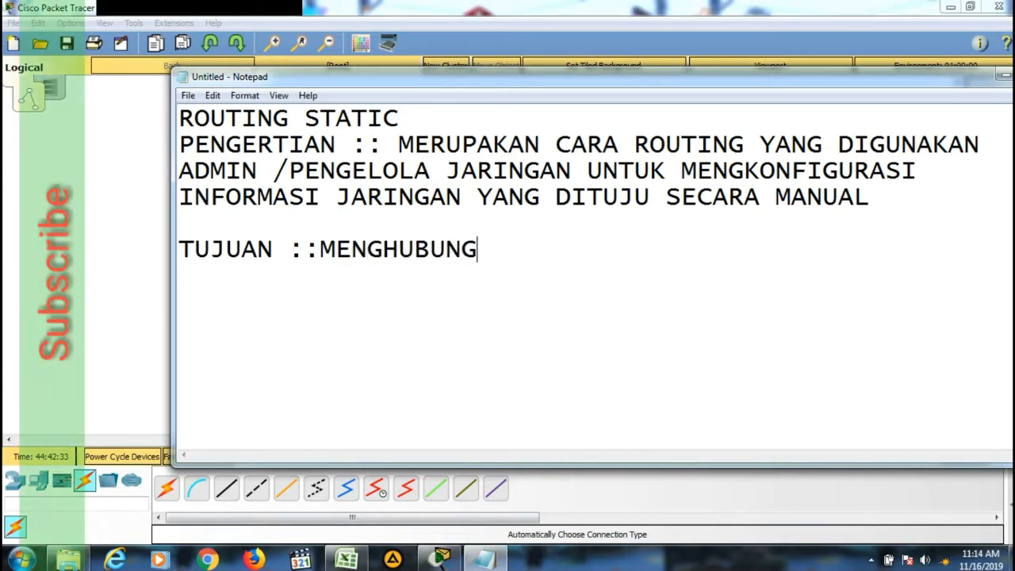
pyautogui.write('KAN 2JA')
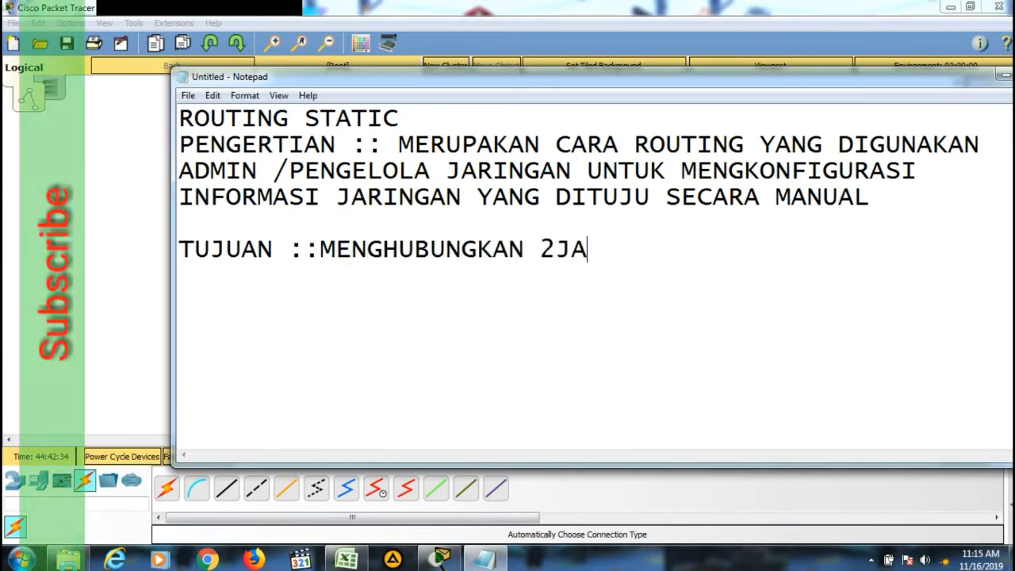
pyautogui.write('RINGAN LE')
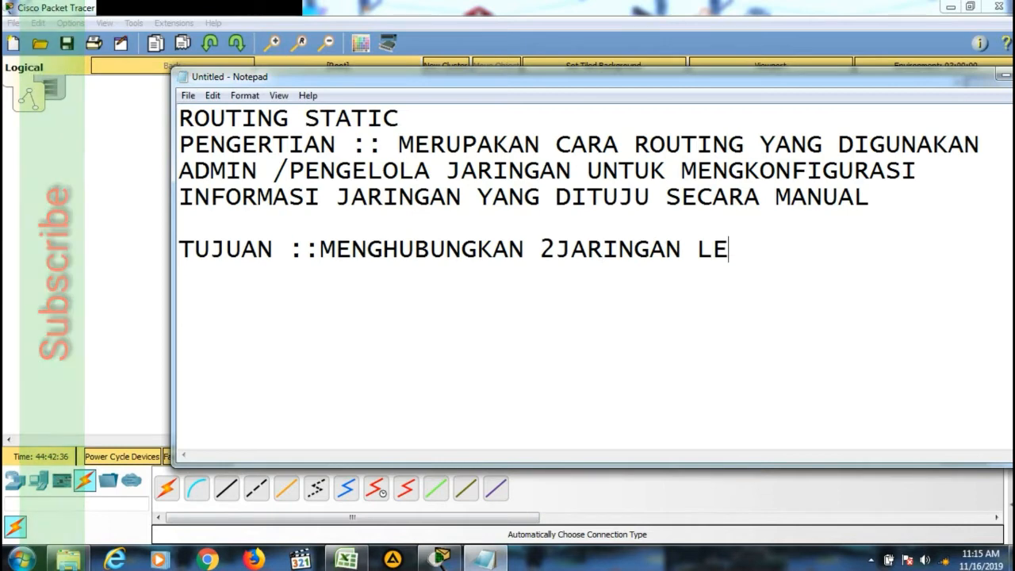
pyautogui.press('BackSpace')
pyautogui.press('BackSpace')
pyautogui.write('/LEBI')
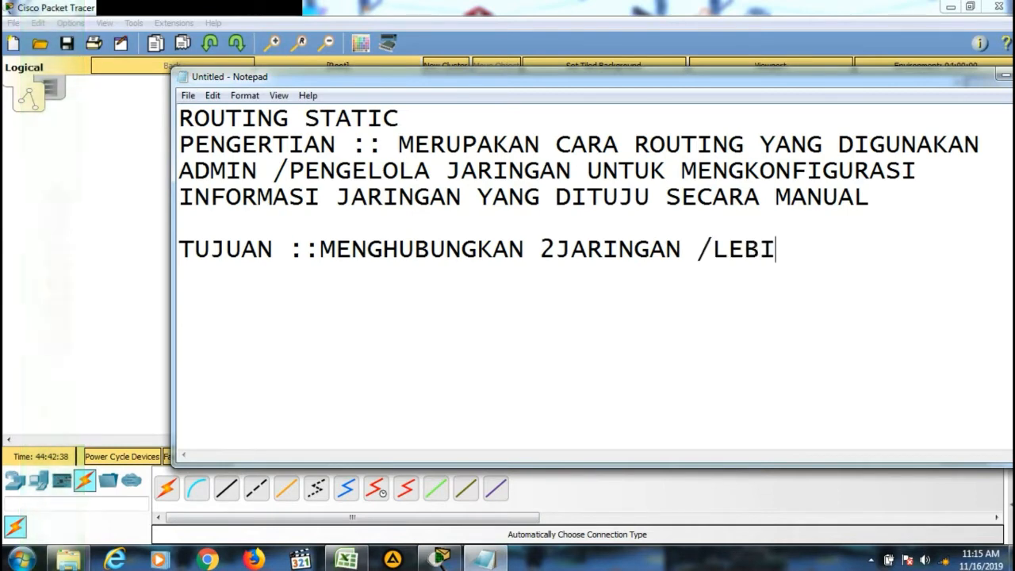
pyautogui.write('H, DENGAN')
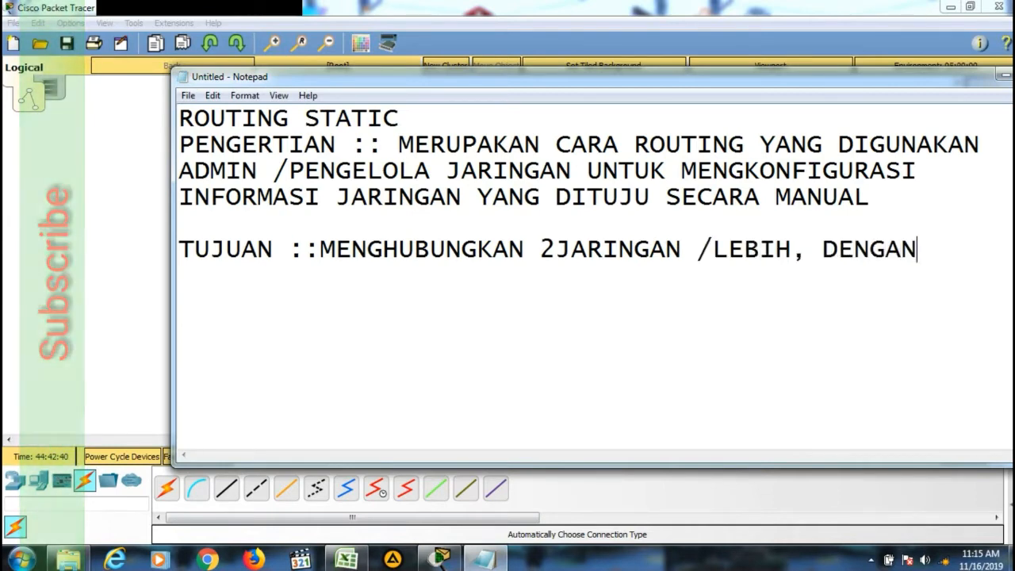
# Step: Continue the TUJUAN text on a new line with "SUBNET BERBEDA, DAN KEAMANAN JARINGAN YANG LEBIH BAIK"
pyautogui.press('Return')
pyautogui.write('SUBNET ')
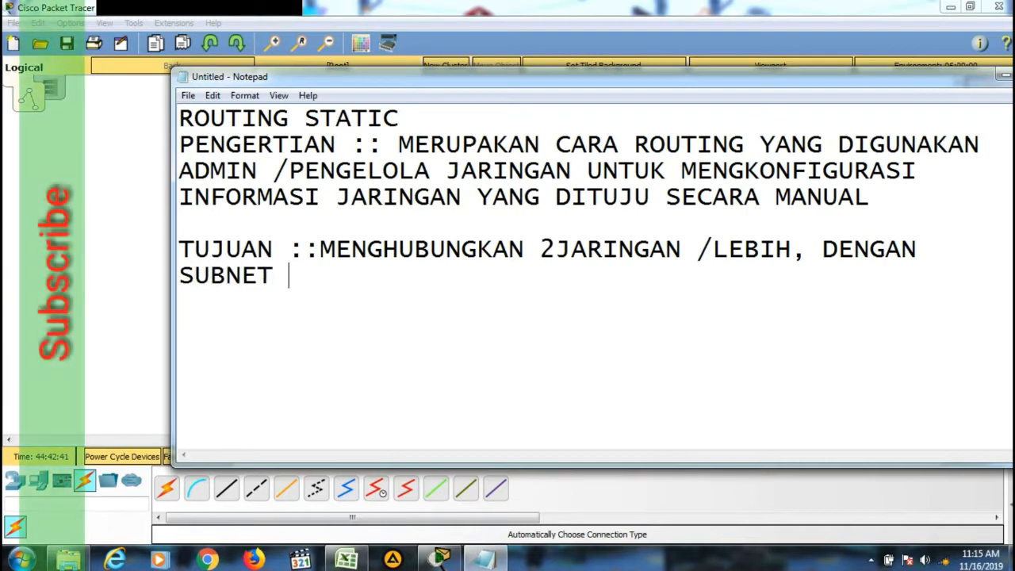
pyautogui.write('BERBEDA')
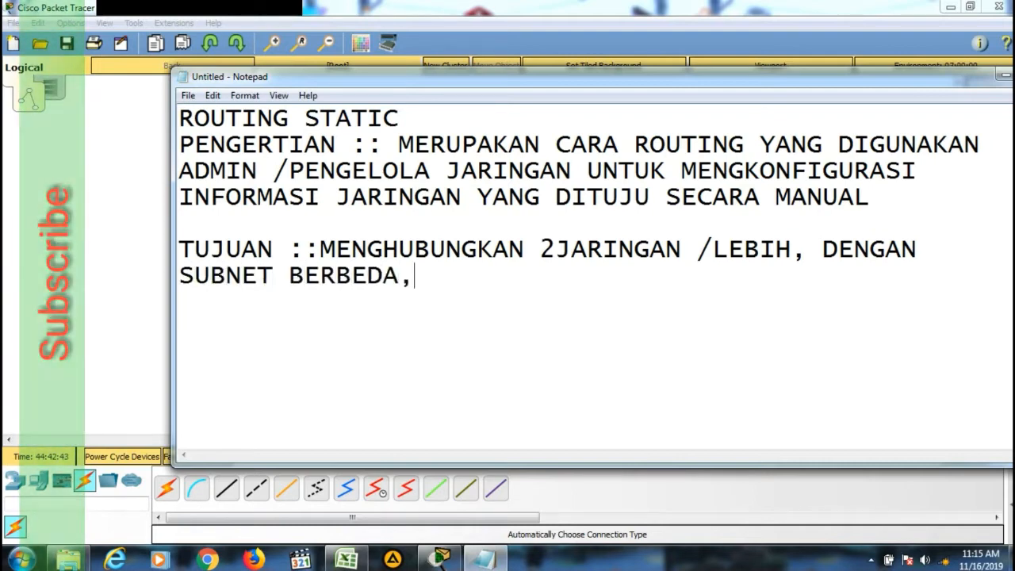
pyautogui.write(', DAN KEMA')
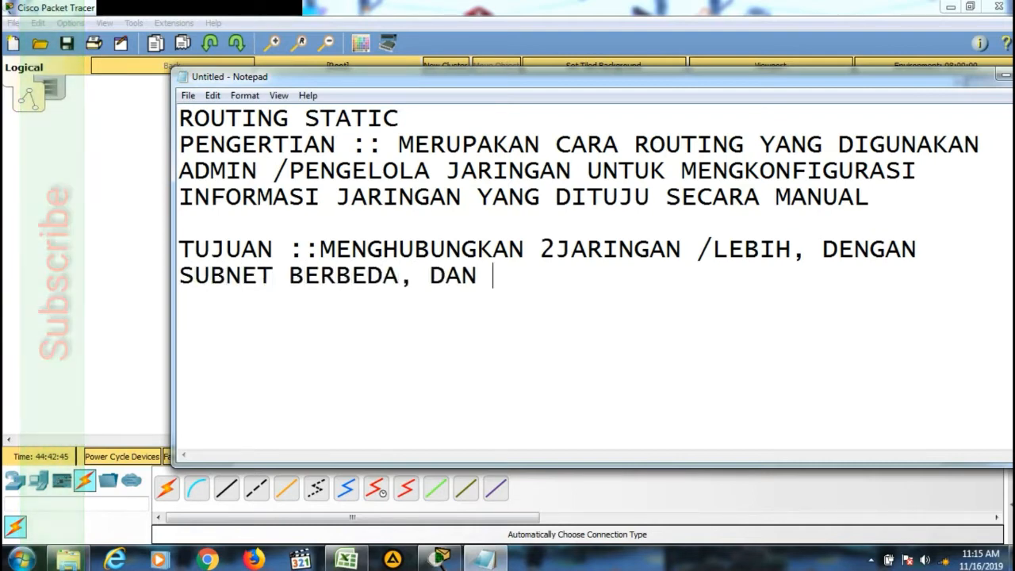
pyautogui.press('BackSpace')
pyautogui.press('BackSpace')
pyautogui.write('AMANAN')
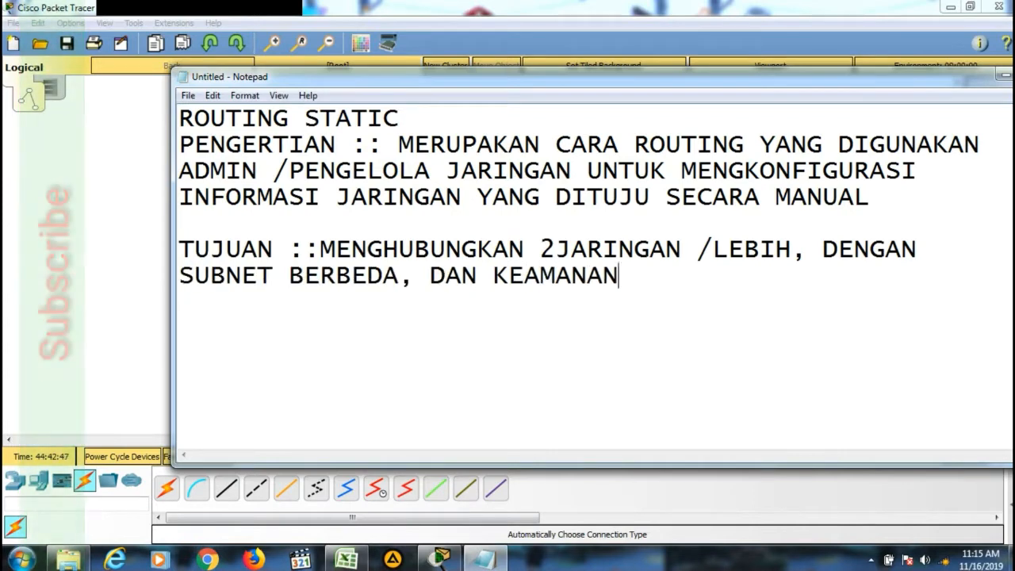
pyautogui.write(' JARINGAN ')
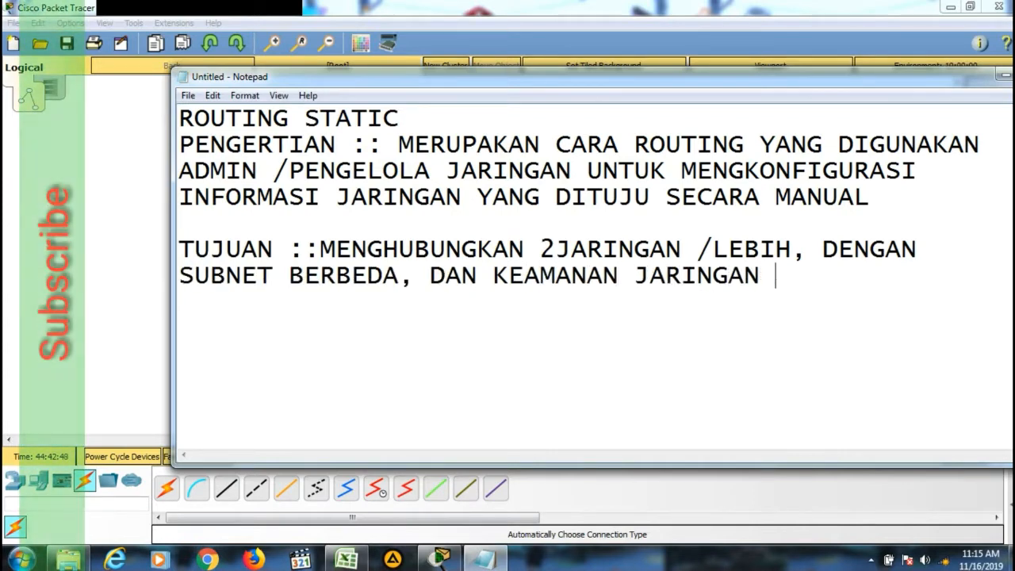
pyautogui.write('YANG LEBIH BAIK')
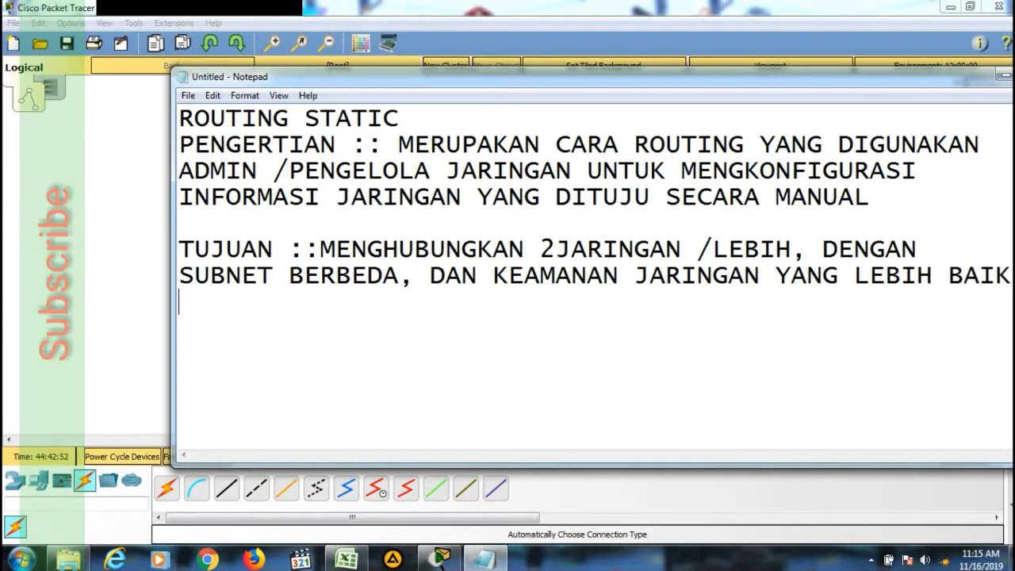
# Step: Add "LANGSUNG MULAIIII..............." below the TUJUAN text, separated by two blank lines
pyautogui.press('Return')
pyautogui.press('Return')
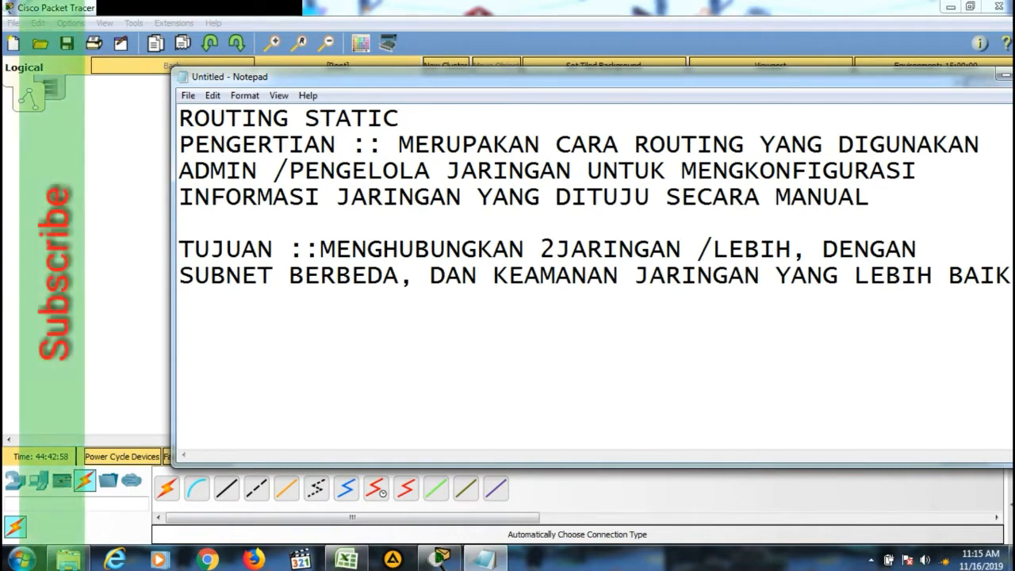
pyautogui.write('LANG')
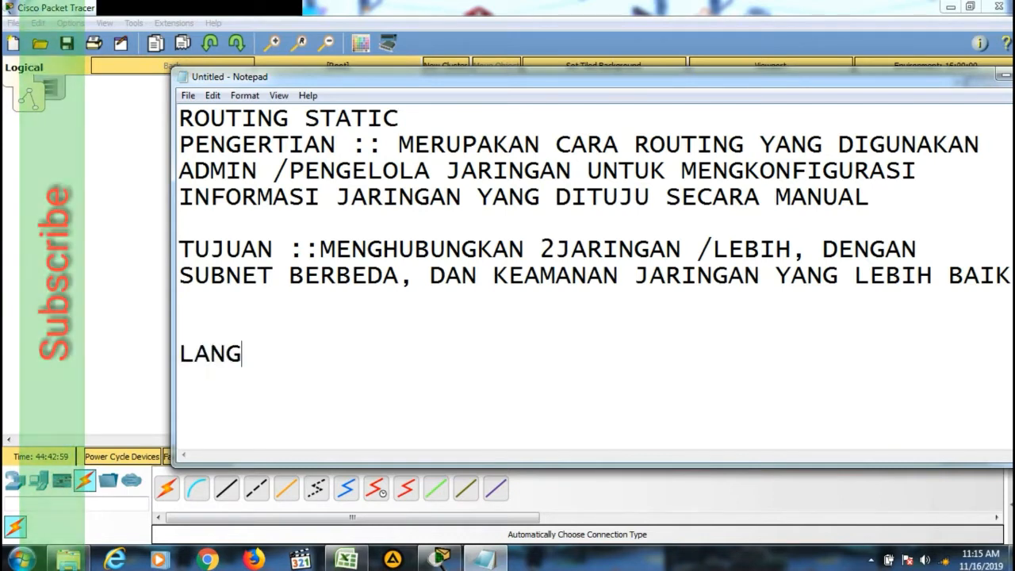
pyautogui.write('SUNG M')
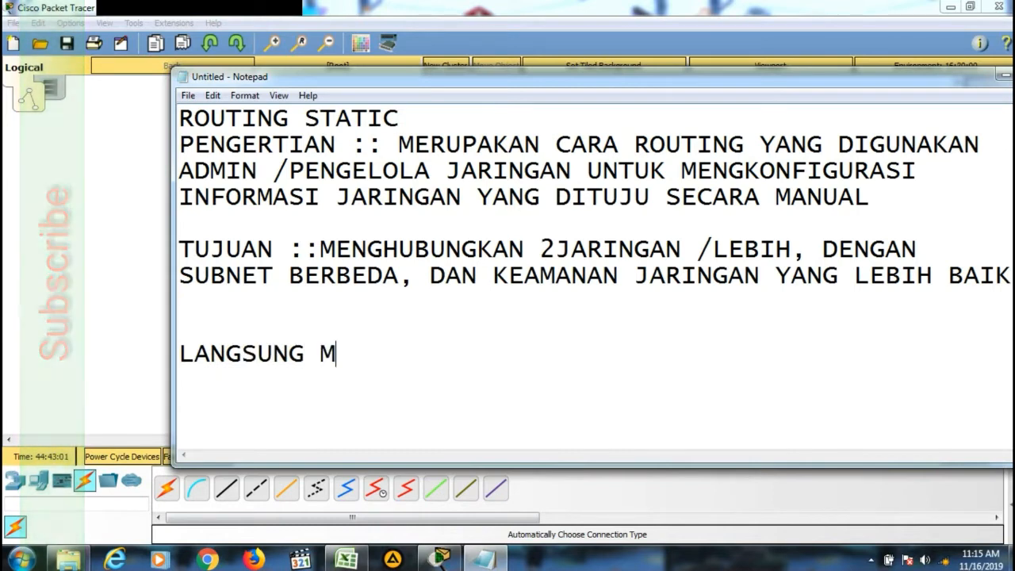
pyautogui.write('ULAIIII.')
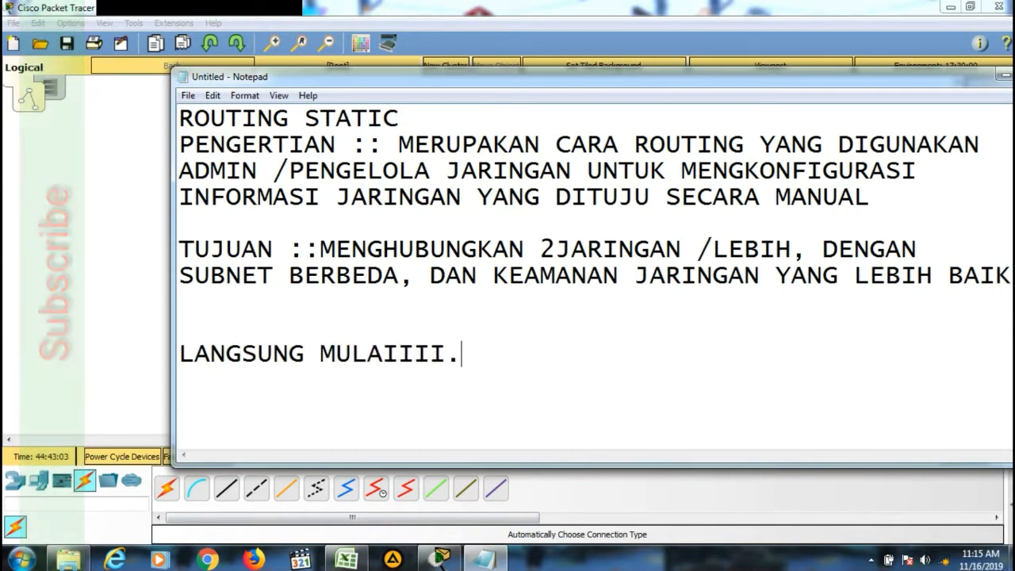
pyautogui.write('..............')
pyautogui.press('Return')
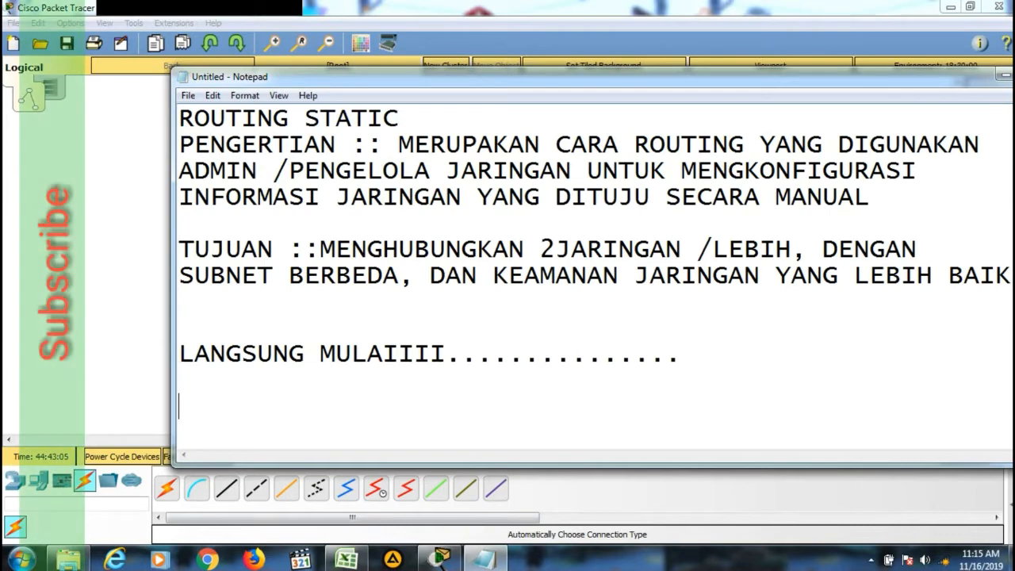
# Step: Replace all the text in the note with "INGAT ................" and leave a blank line below it
pyautogui.write('I')
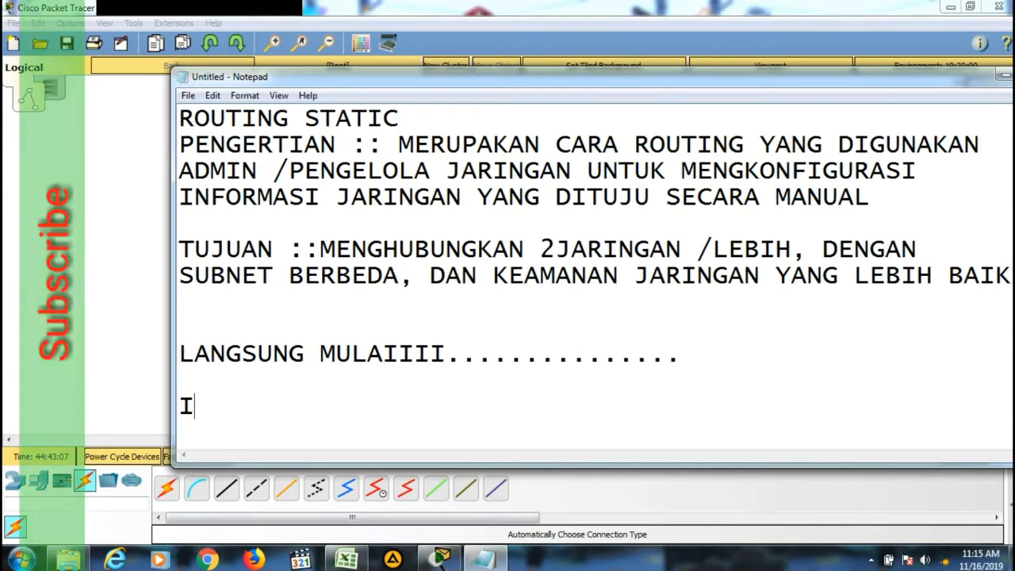
pyautogui.hotkey('ctrl', 'a')
pyautogui.write('INGAT ')
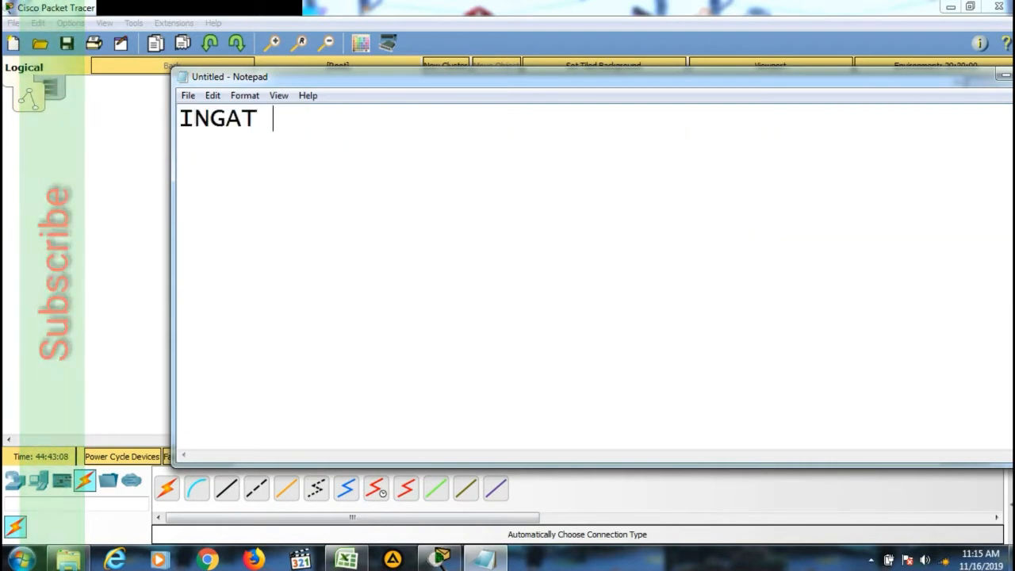
pyautogui.write('.................')
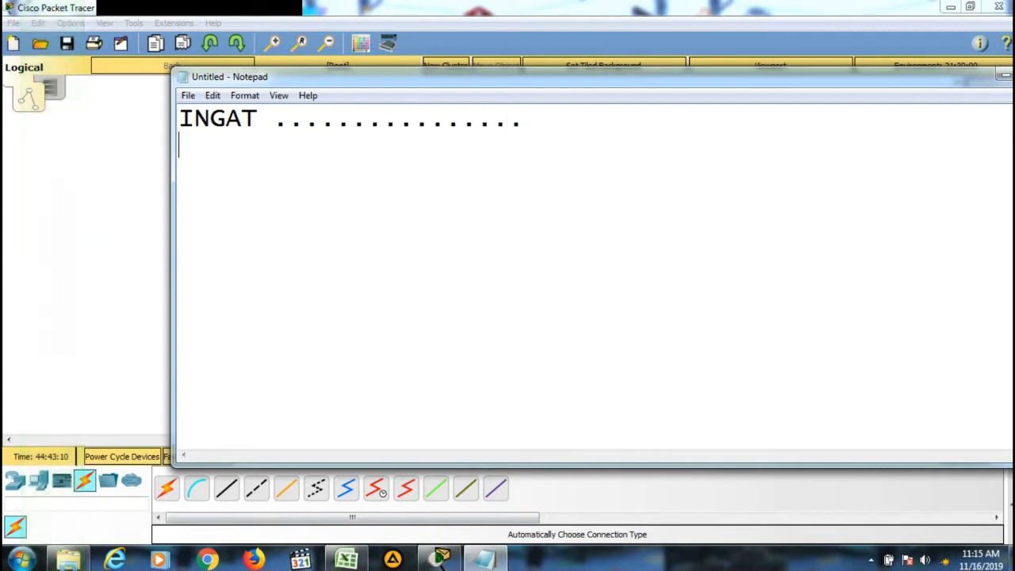
pyautogui.press('Return')
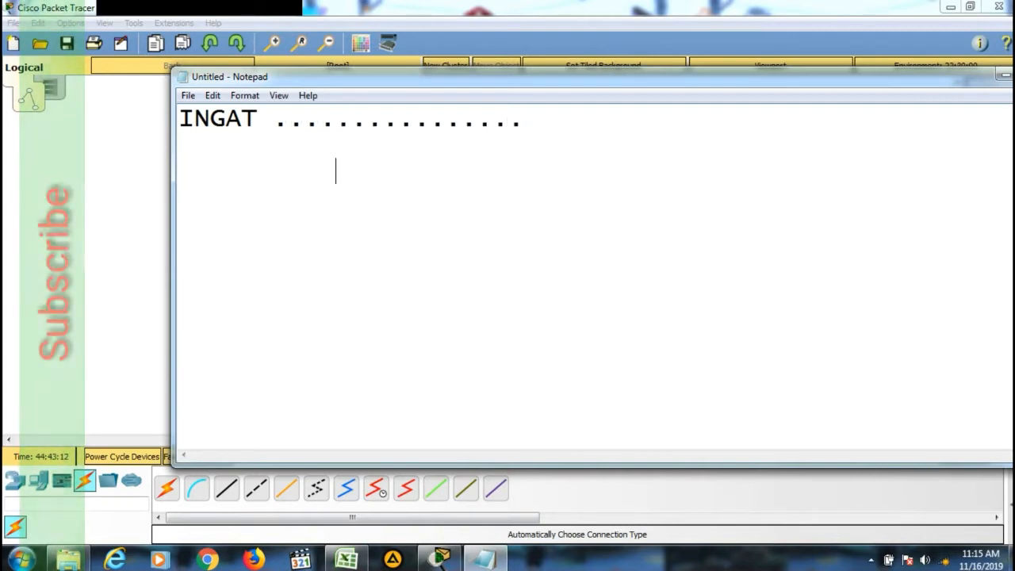
# Step: Write the indented line "CISCO ITU MUDAH..............." below INGAT, and switch to Cisco Packet Tracer
pyautogui.write('CISCO ')
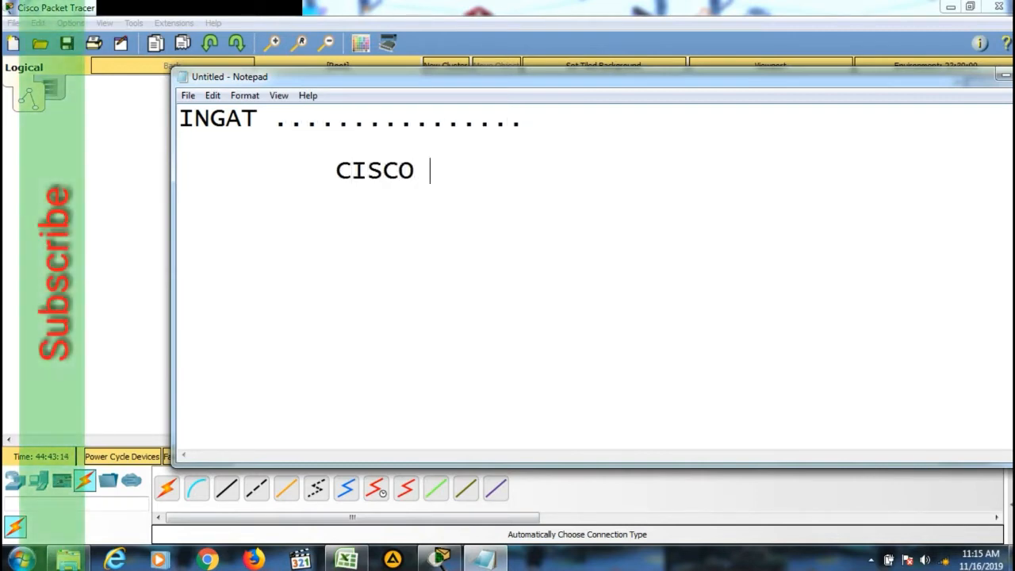
pyautogui.write('ITU MUDAH')
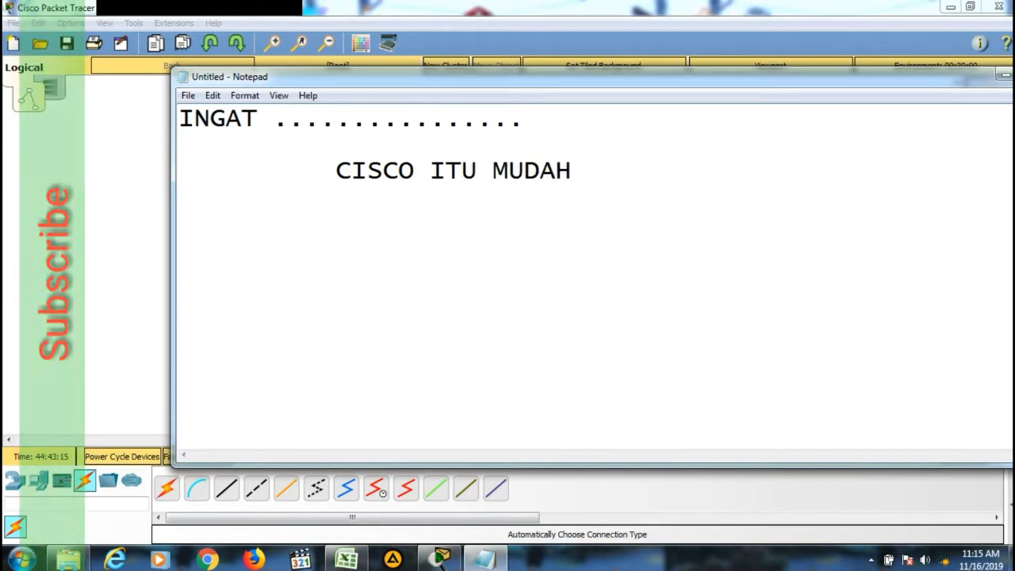
pyautogui.write('...............')
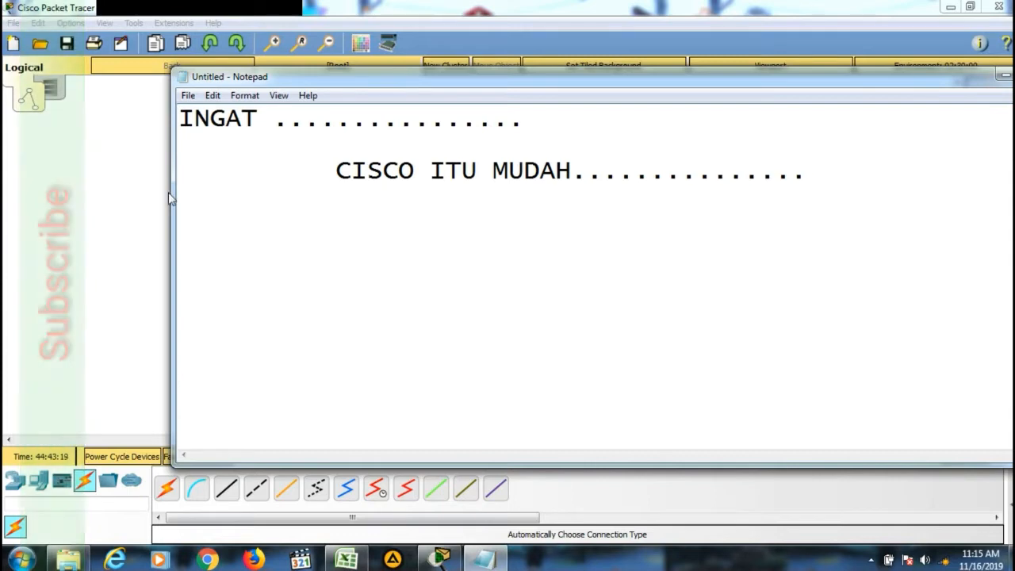
pyautogui.click(140, 240)
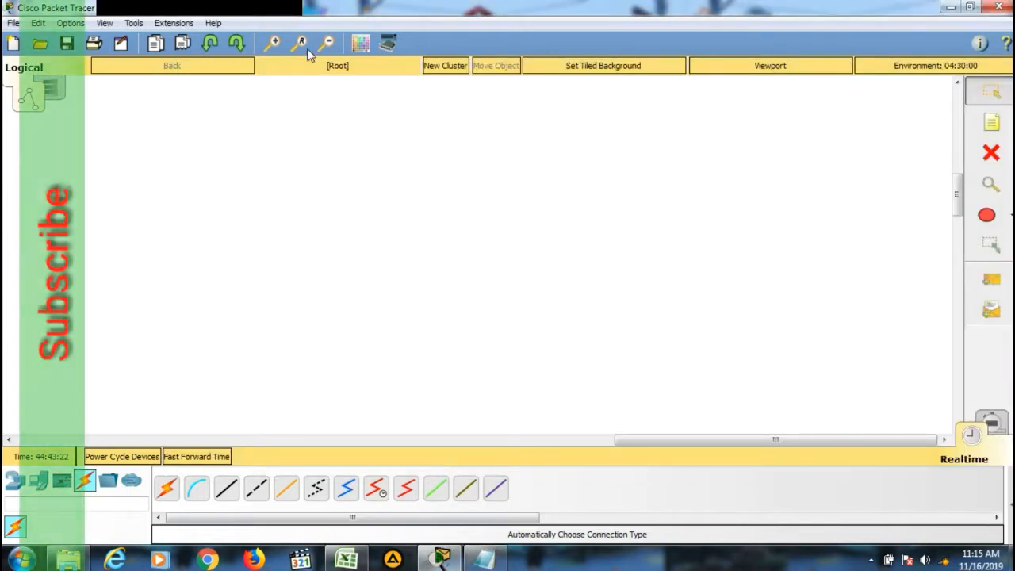
# Step: Place a text note reading "ROUTING STATIC" in the upper middle of the empty logical workspace
pyautogui.click(274, 44)
pyautogui.click(274, 45)
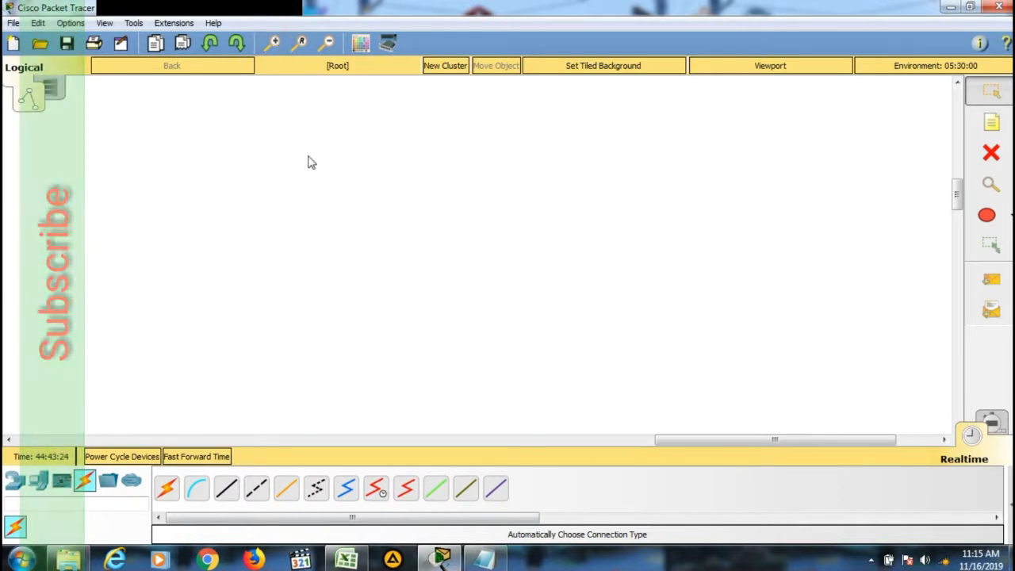
pyautogui.press('n')
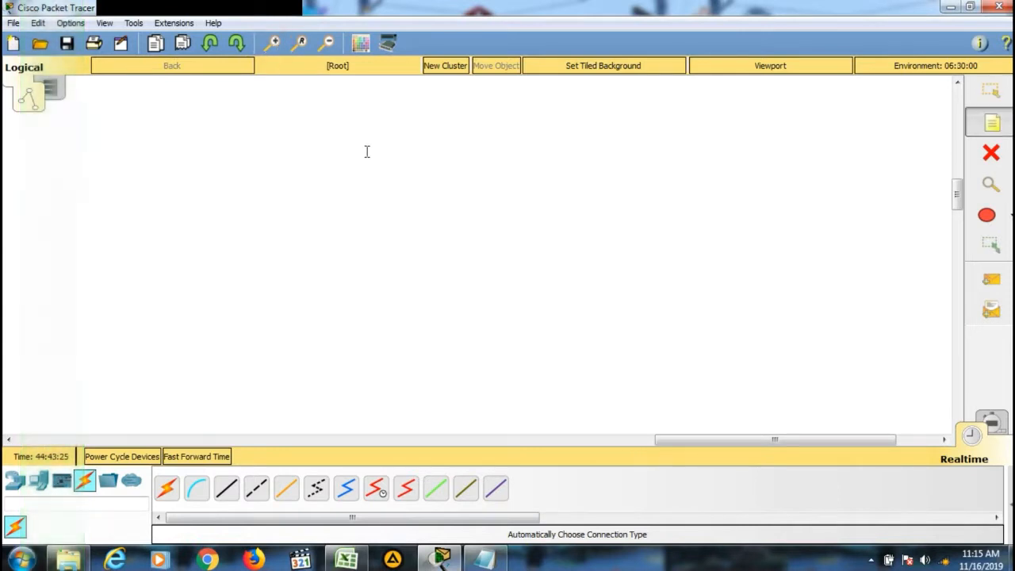
pyautogui.click(352, 145)
pyautogui.write('ROUTING STATIC')
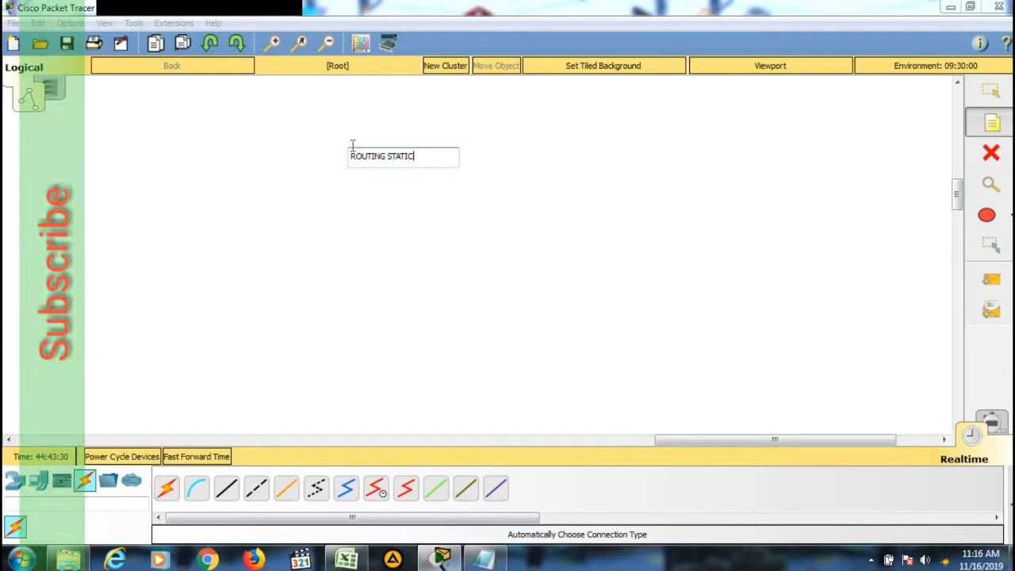
pyautogui.press('Escape')
pyautogui.scroll(-1, 422, 233)
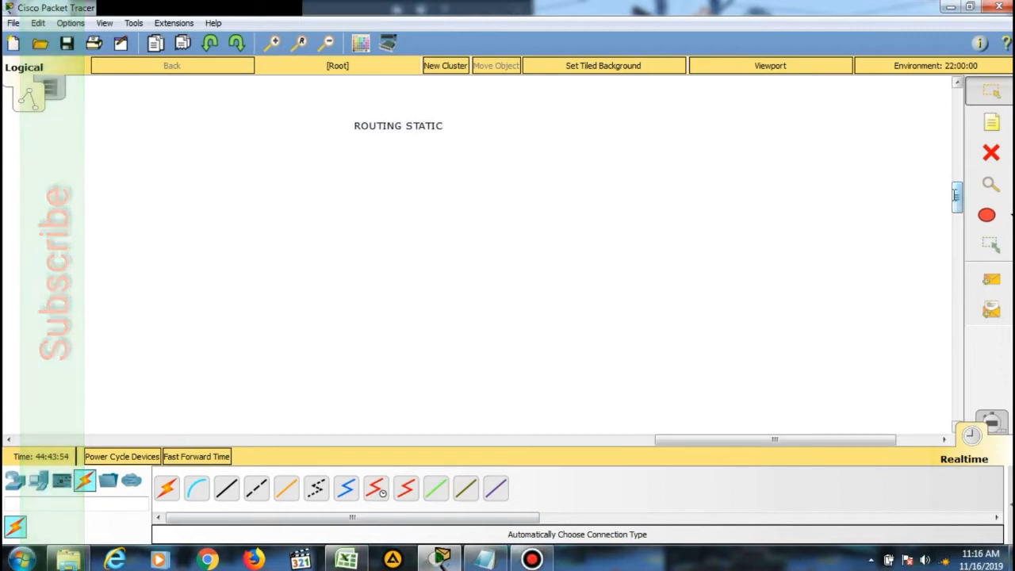
# Step: Place a 1941 router, a generic Router-PT and another 1941 router in an evenly spaced row below the ROUTING STATIC note
pyautogui.click(14, 481)
pyautogui.click(167, 488)
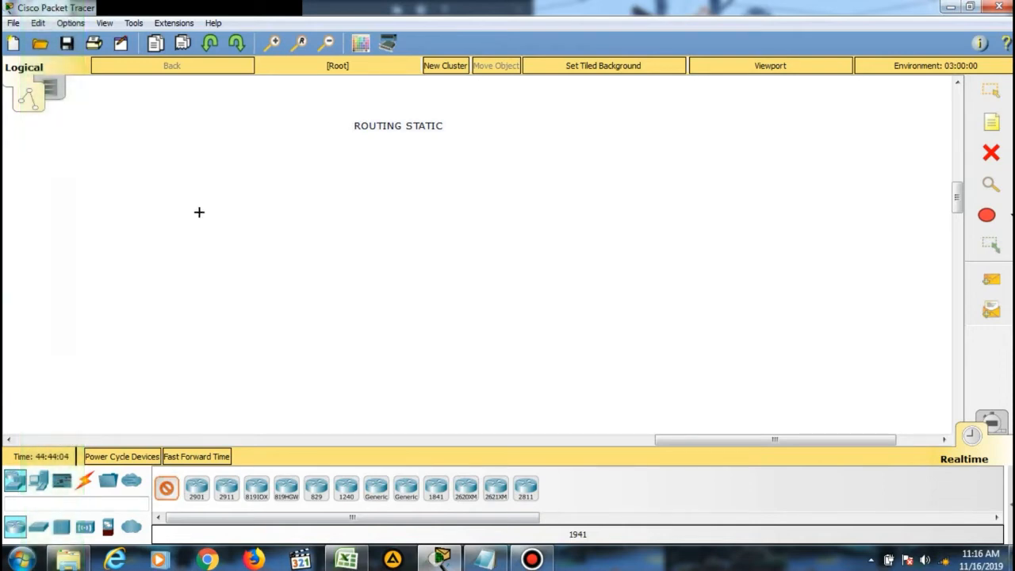
pyautogui.click(169, 185)
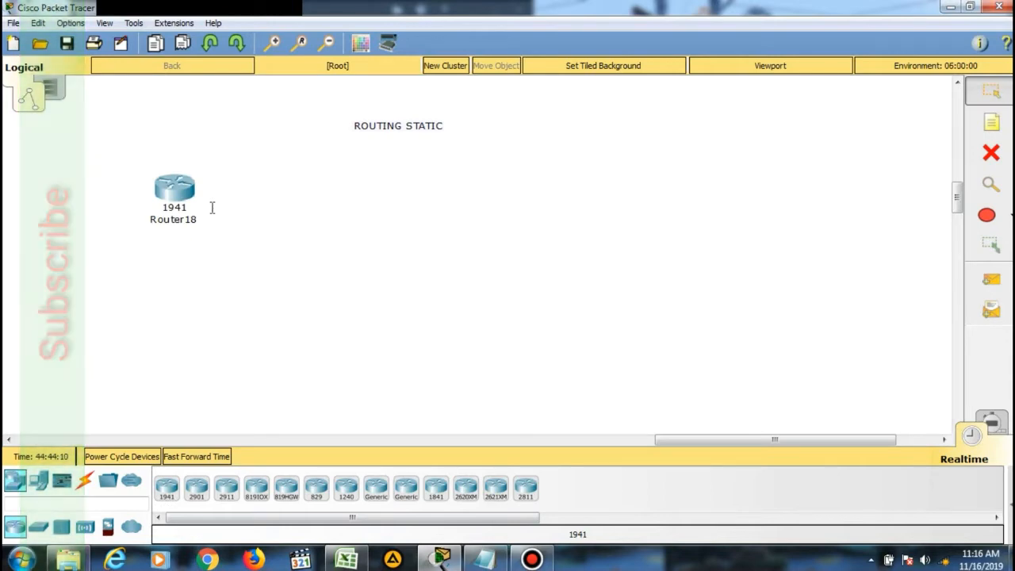
pyautogui.click(376, 487)
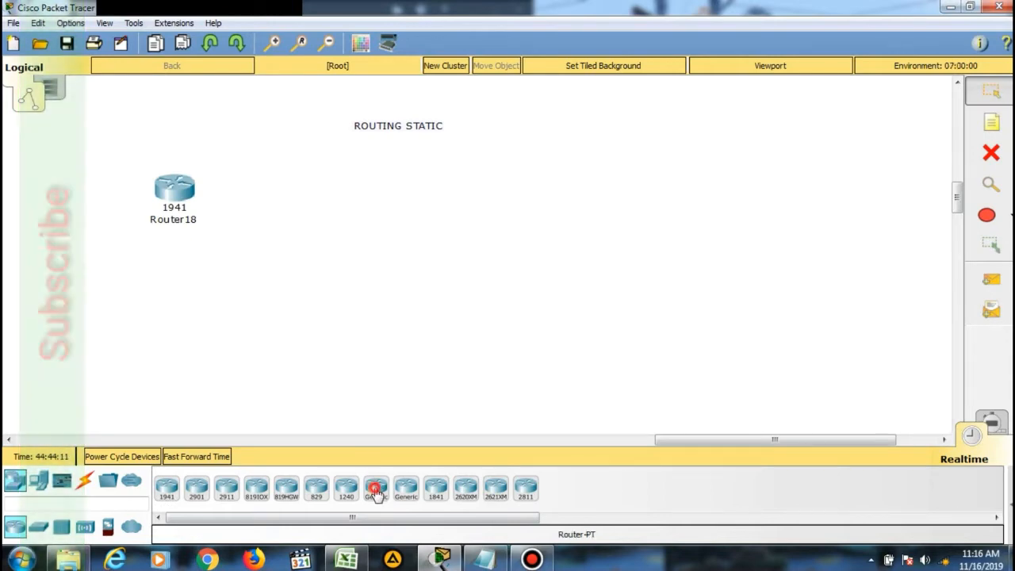
pyautogui.click(396, 189)
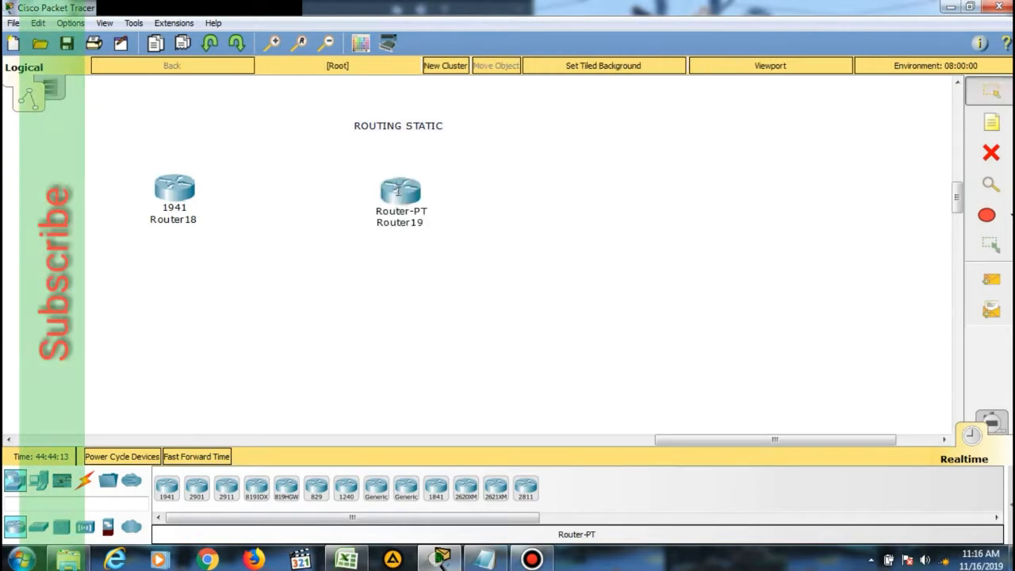
pyautogui.click(167, 487)
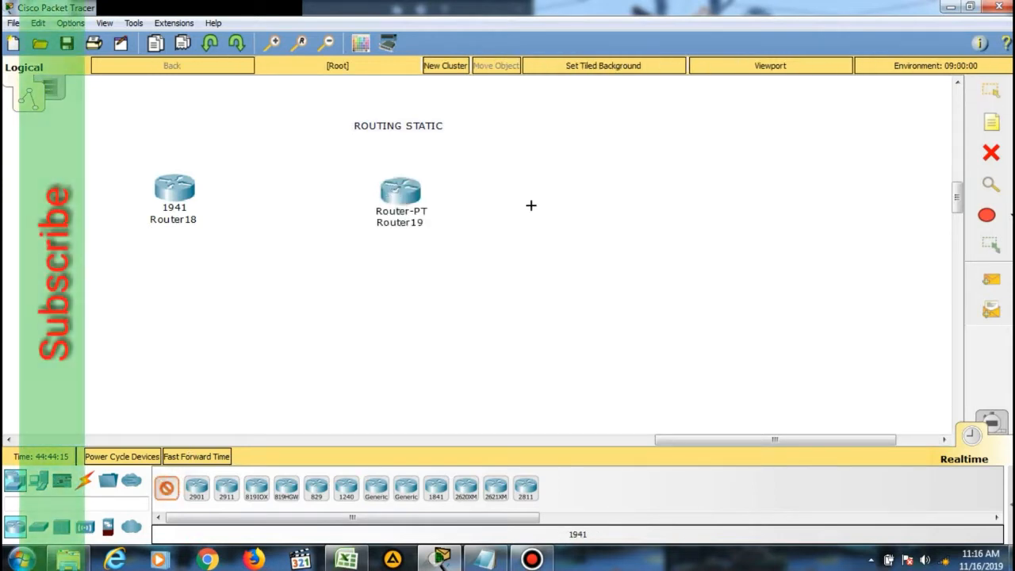
pyautogui.click(624, 199)
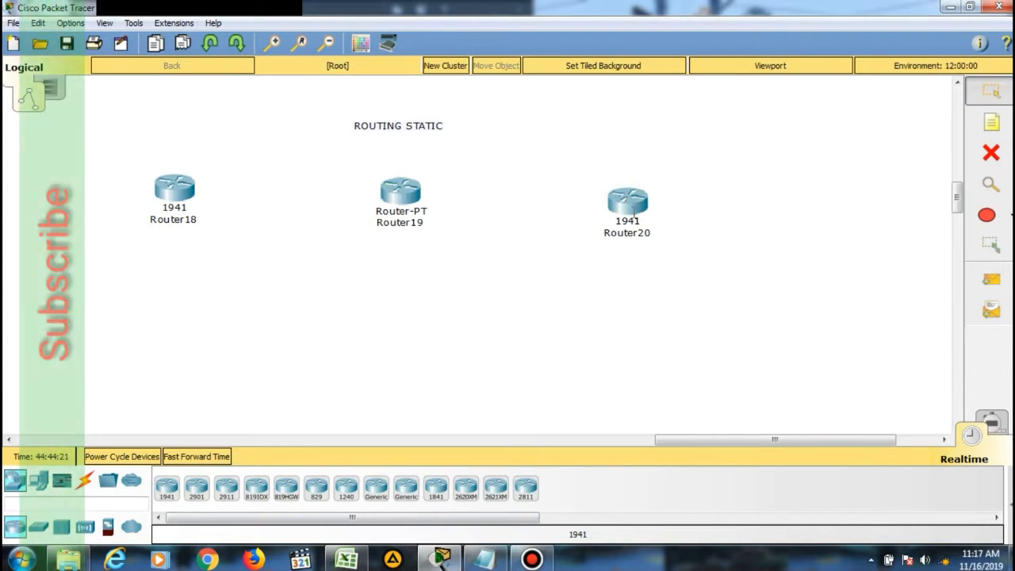
pyautogui.moveTo(634, 209); pyautogui.dragTo(640, 196)
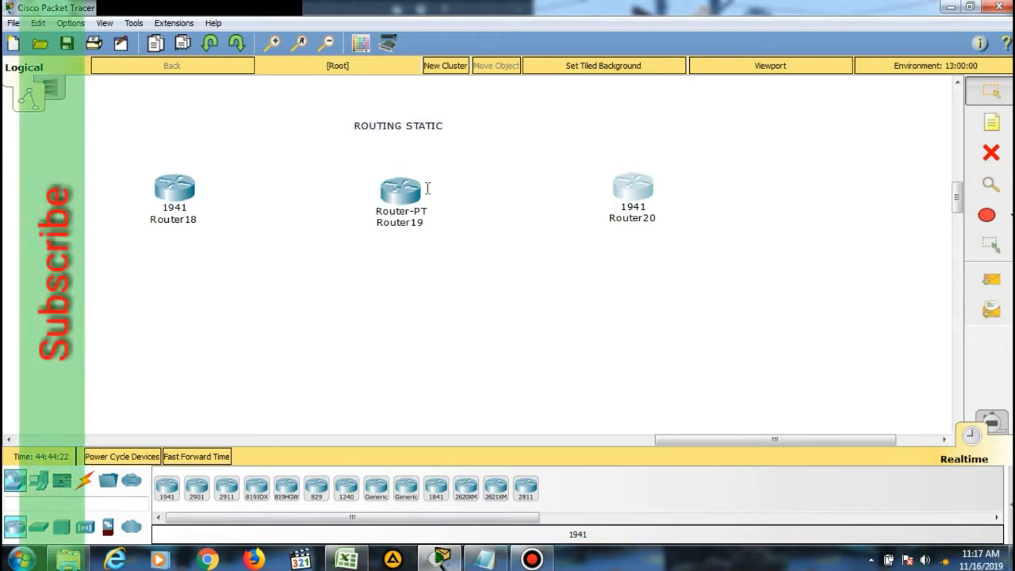
pyautogui.moveTo(426, 188); pyautogui.dragTo(403, 180)
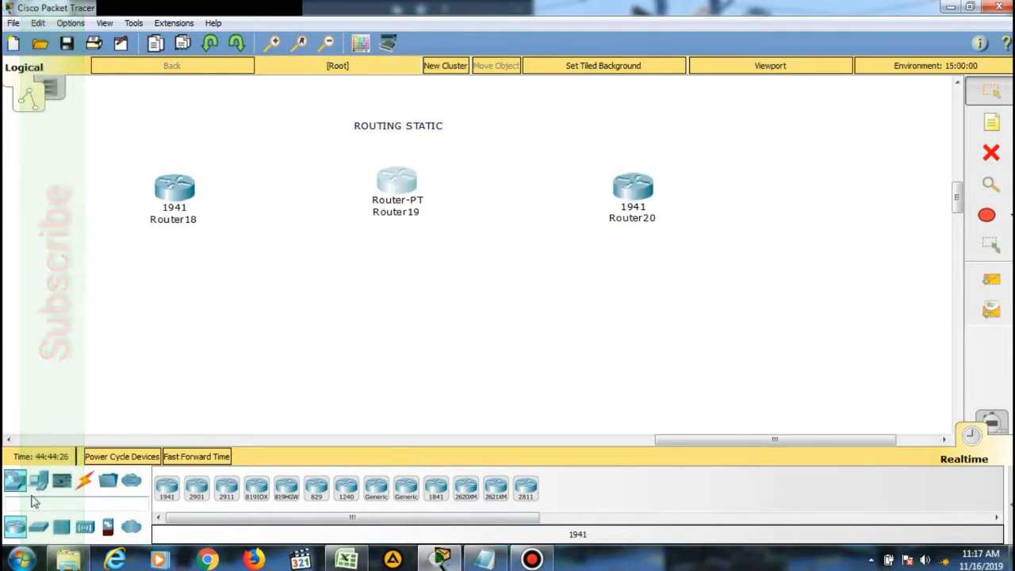
# Step: Add three generic PC-PT end devices in a row, one below each router
pyautogui.click(40, 486)
pyautogui.click(166, 489)
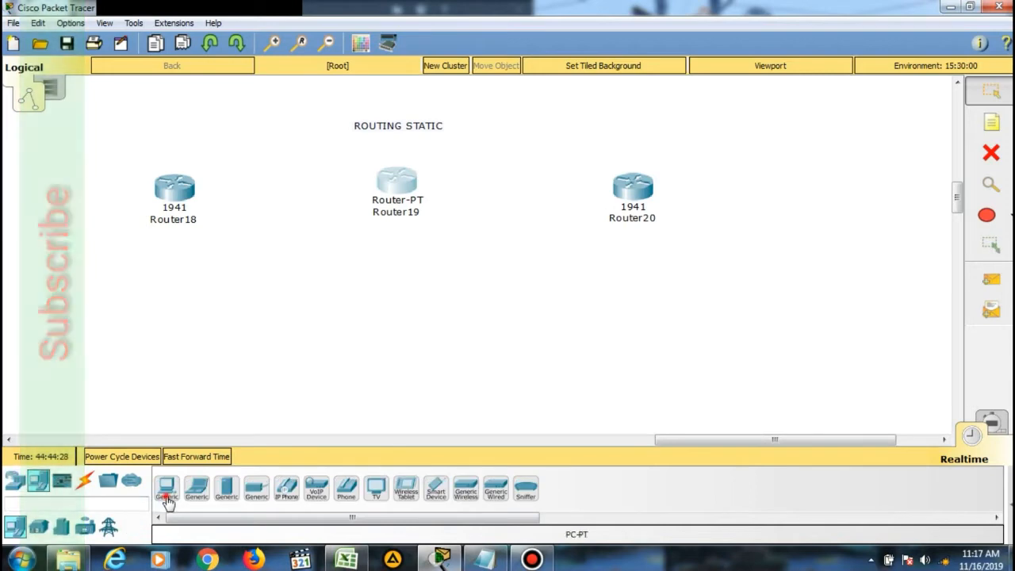
pyautogui.click(162, 356)
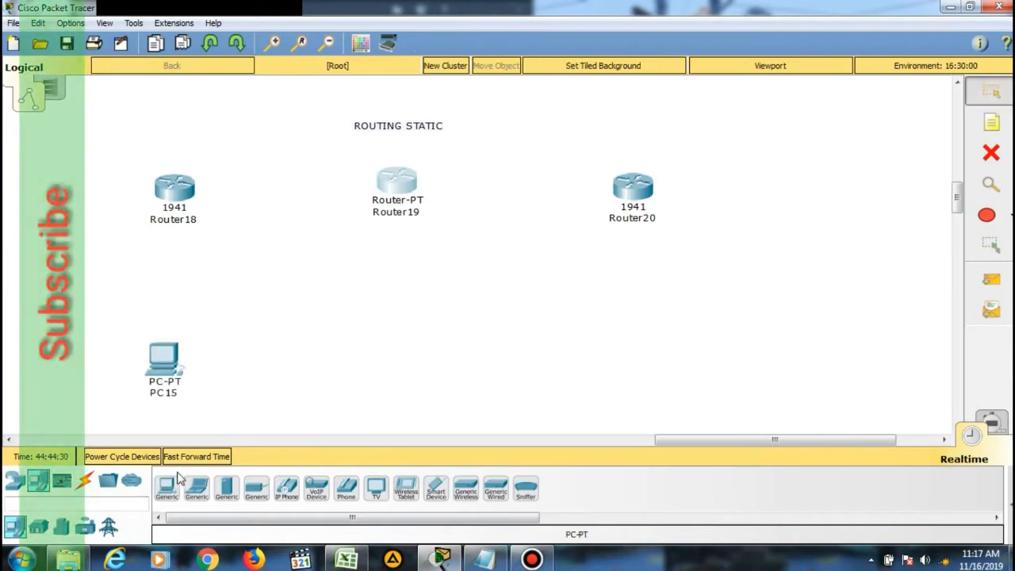
pyautogui.click(381, 372)
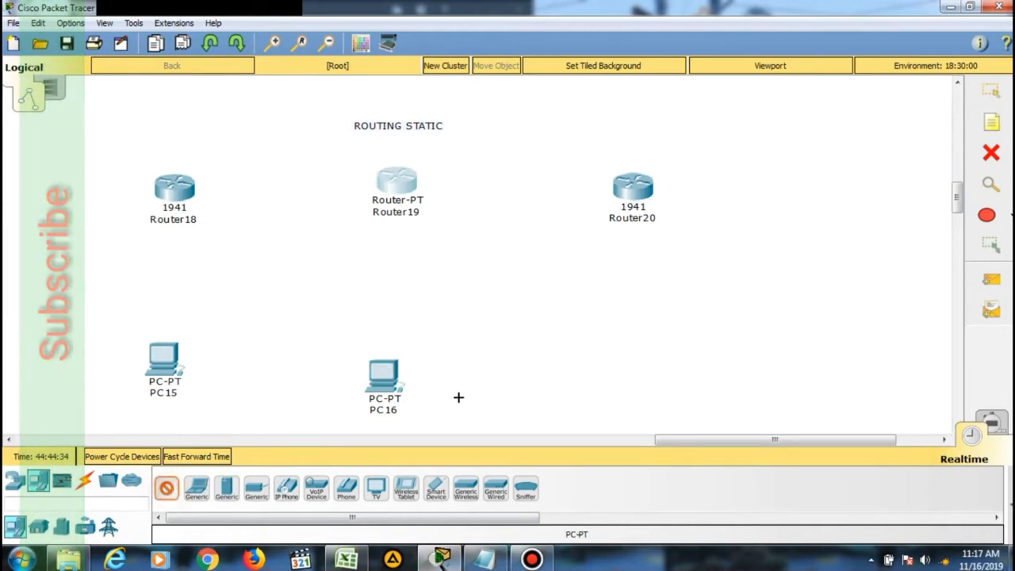
pyautogui.click(638, 353)
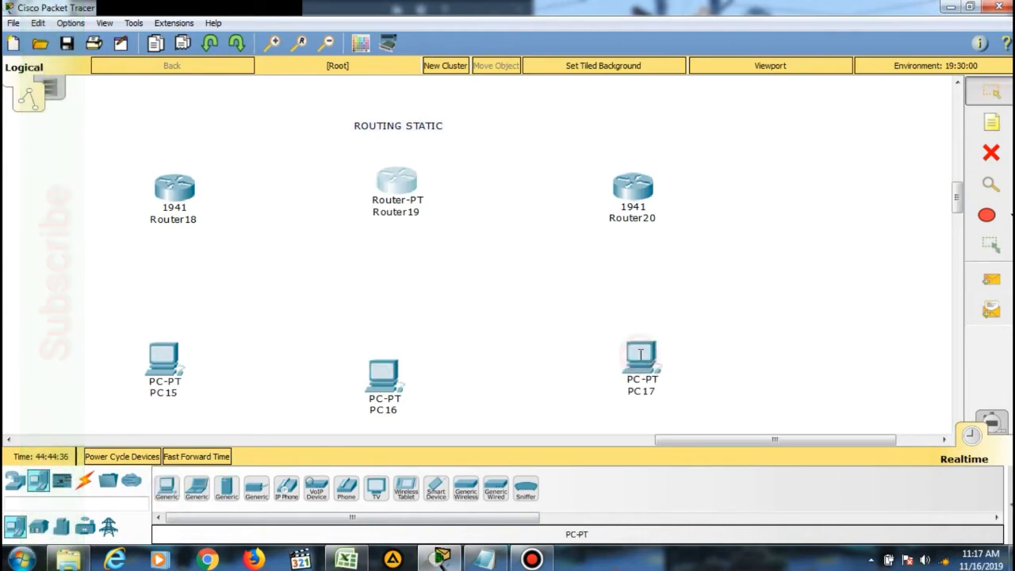
pyautogui.moveTo(642, 353); pyautogui.dragTo(645, 357)
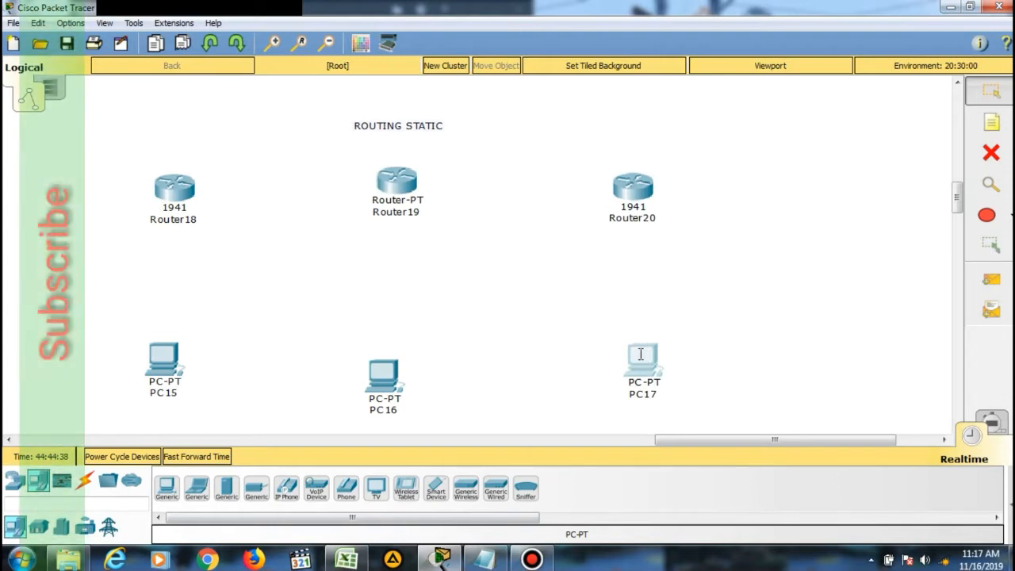
# Step: Connect Router18 to PC15, Router19 to PC16 and Router20 to PC17 using the automatic connection type
pyautogui.click(85, 481)
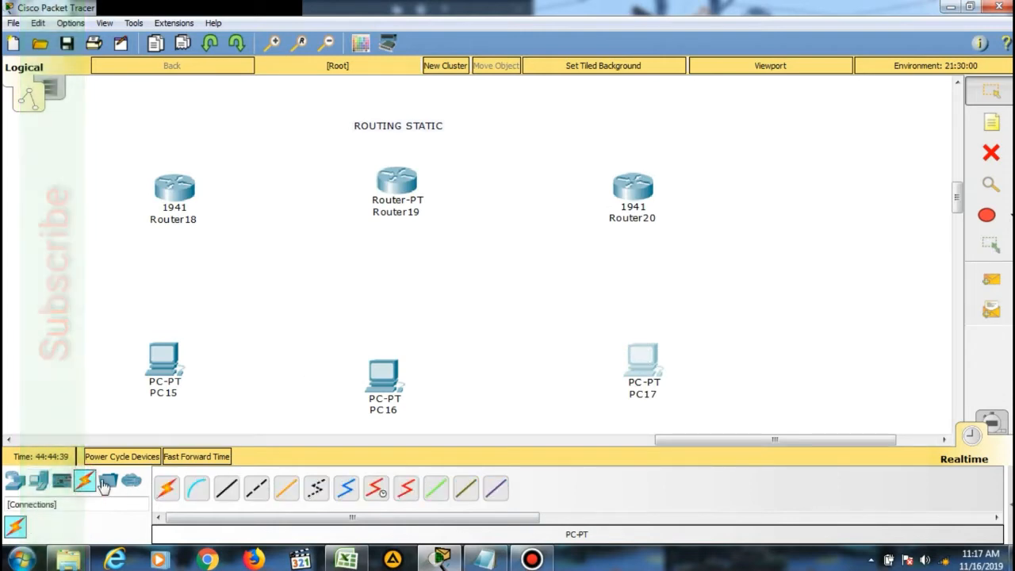
pyautogui.click(166, 487)
pyautogui.click(176, 189)
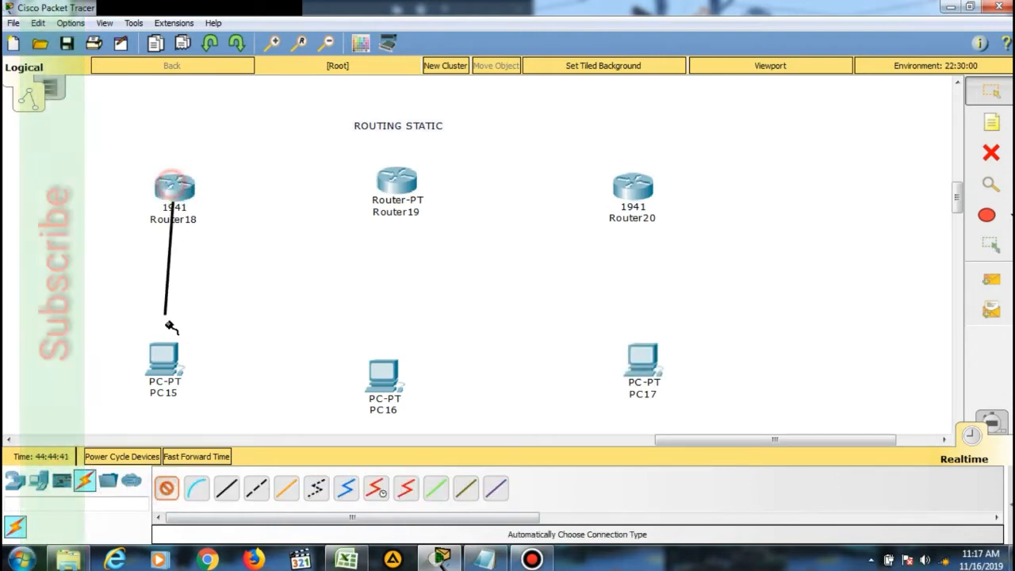
pyautogui.click(163, 356)
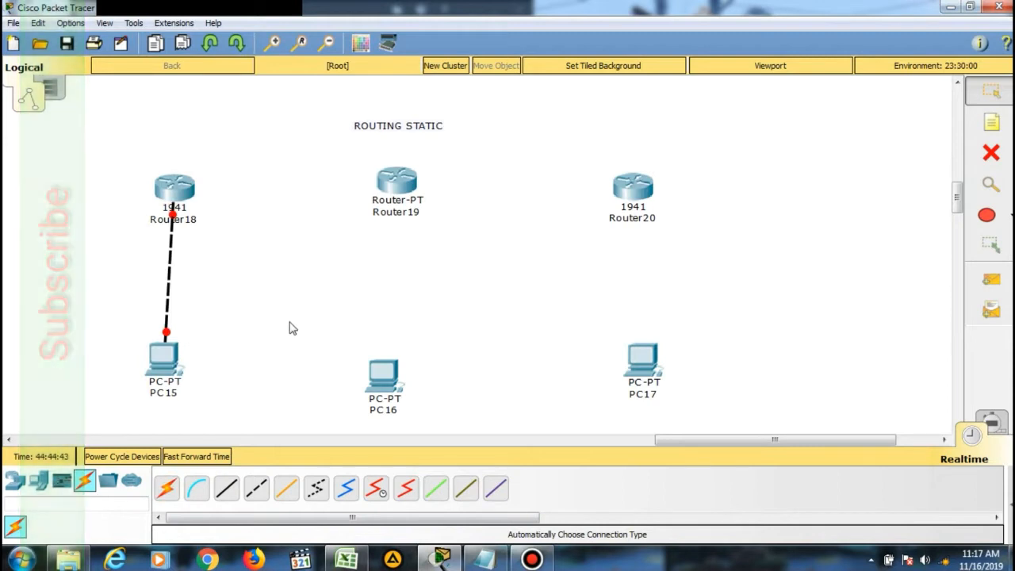
pyautogui.click(168, 485)
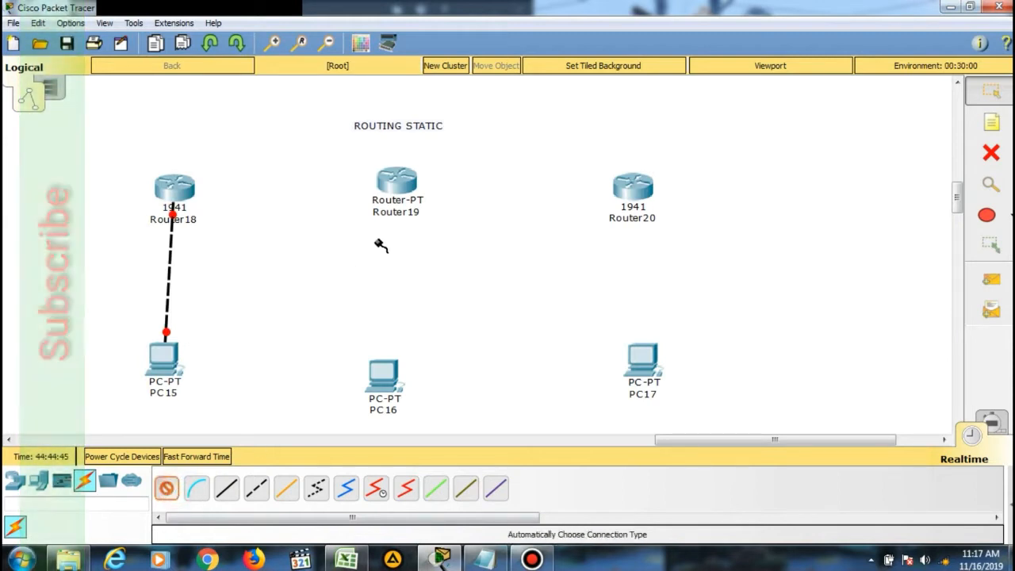
pyautogui.click(395, 190)
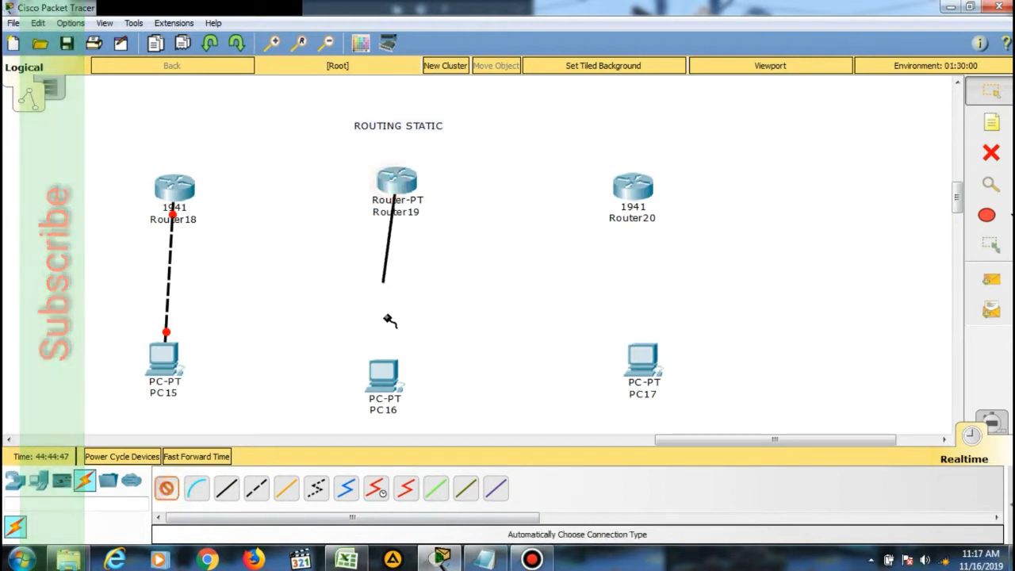
pyautogui.click(385, 374)
pyautogui.click(168, 485)
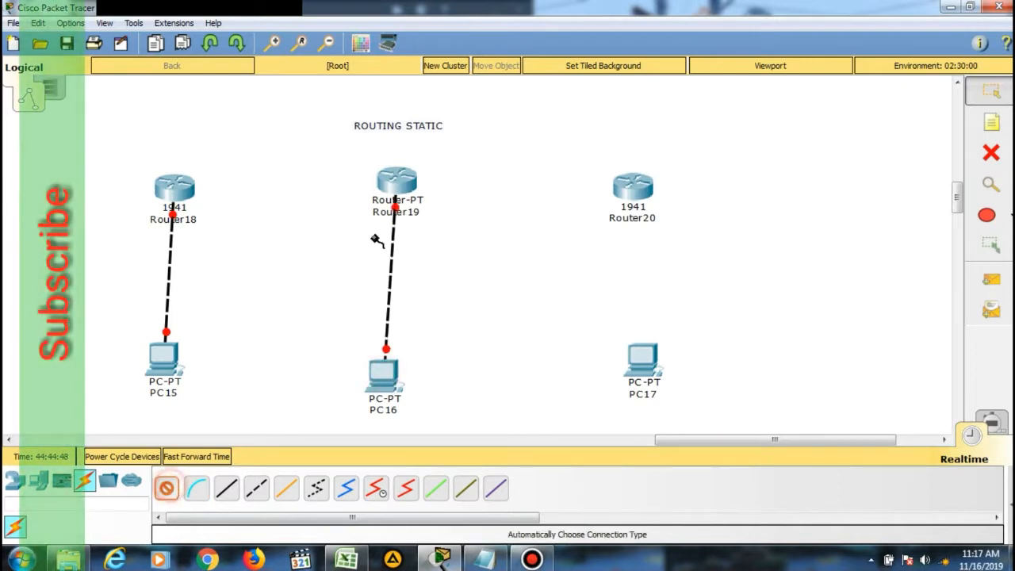
pyautogui.click(633, 194)
pyautogui.click(641, 358)
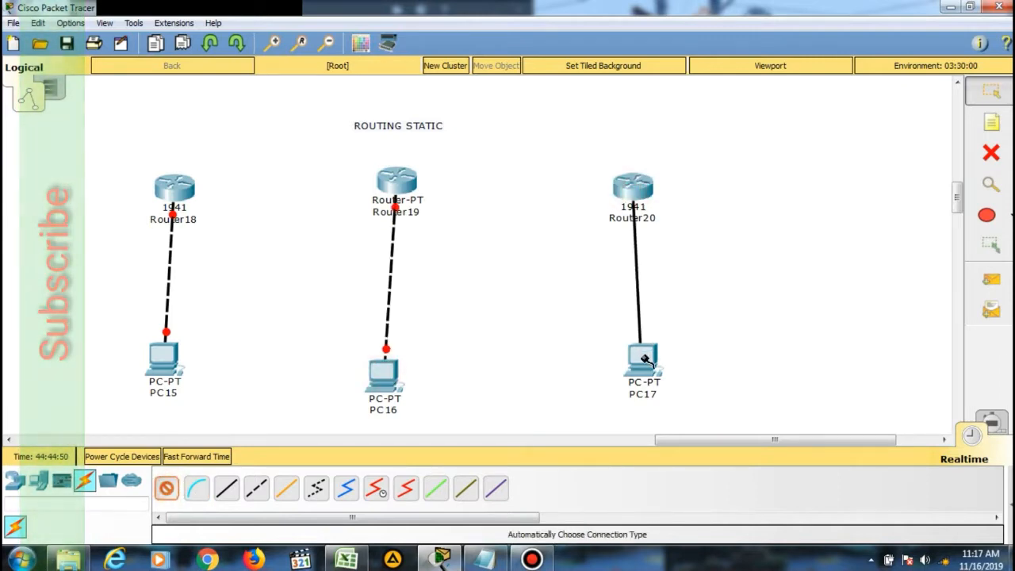
# Step: Link Router18 to Router19 using the automatic connection type
pyautogui.click(168, 487)
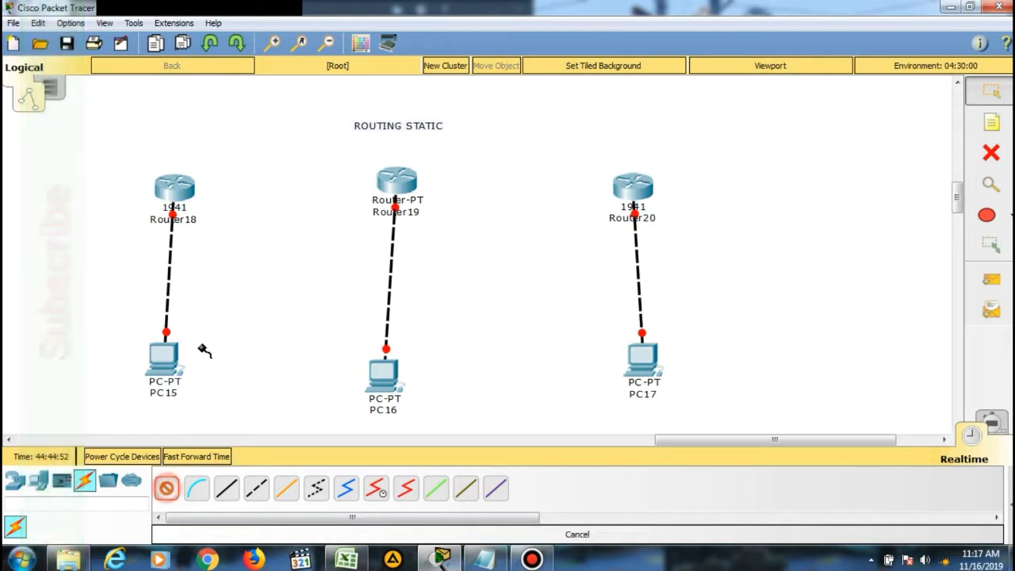
pyautogui.click(187, 190)
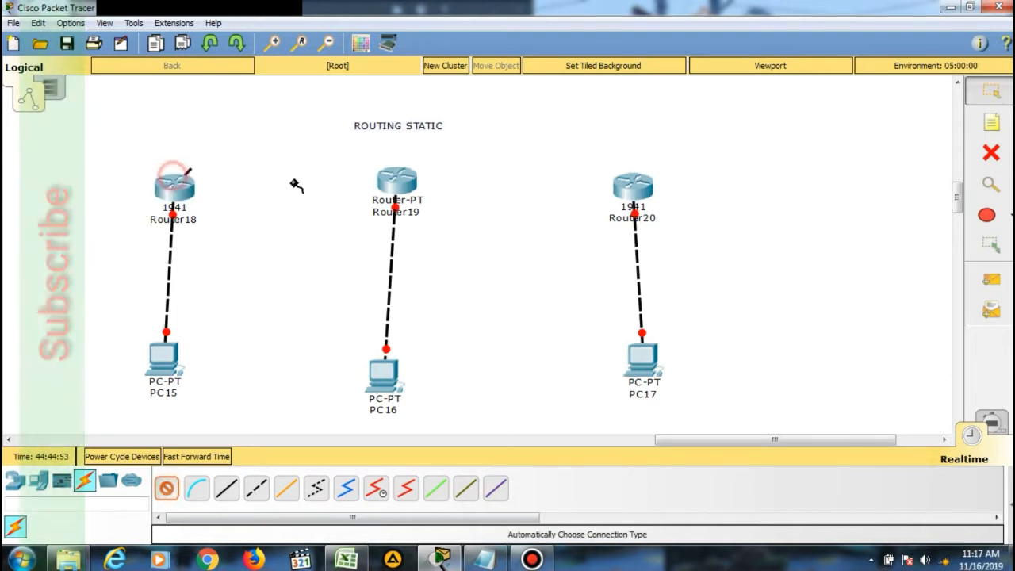
pyautogui.click(392, 184)
# Step: Try to link Router19 to Router20 using the automatic connection type
pyautogui.click(166, 487)
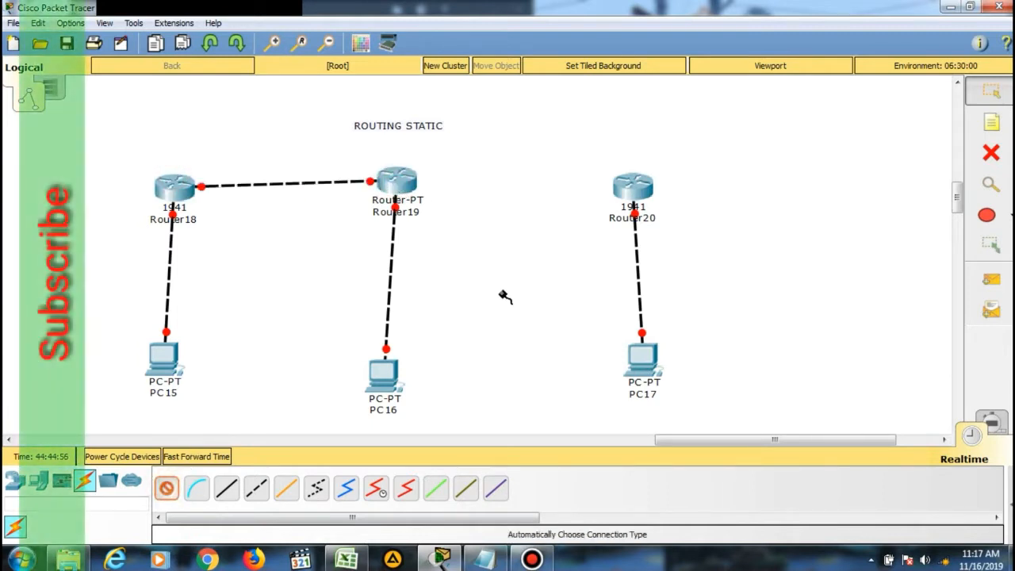
pyautogui.click(403, 181)
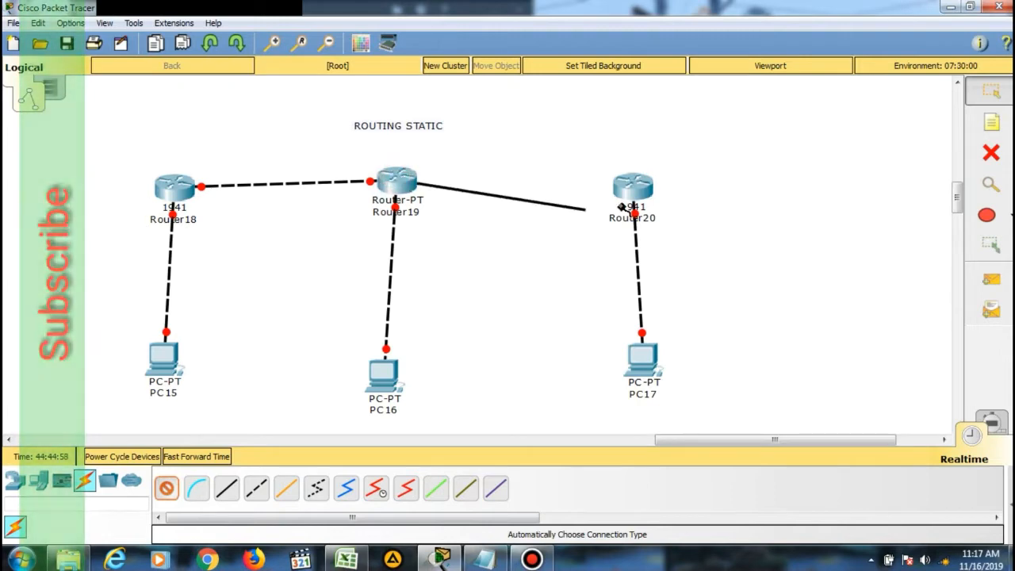
pyautogui.click(647, 189)
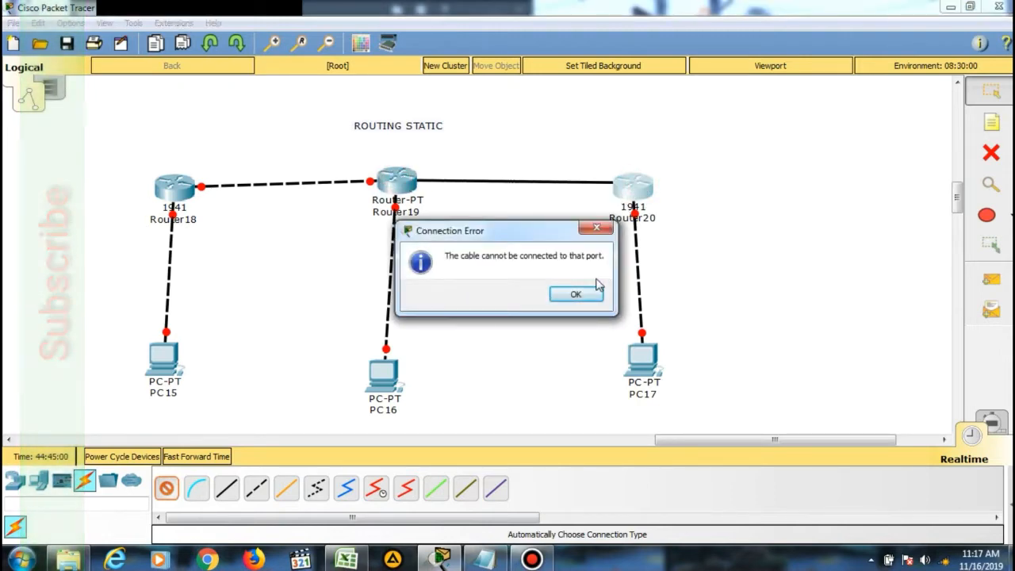
pyautogui.click(587, 300)
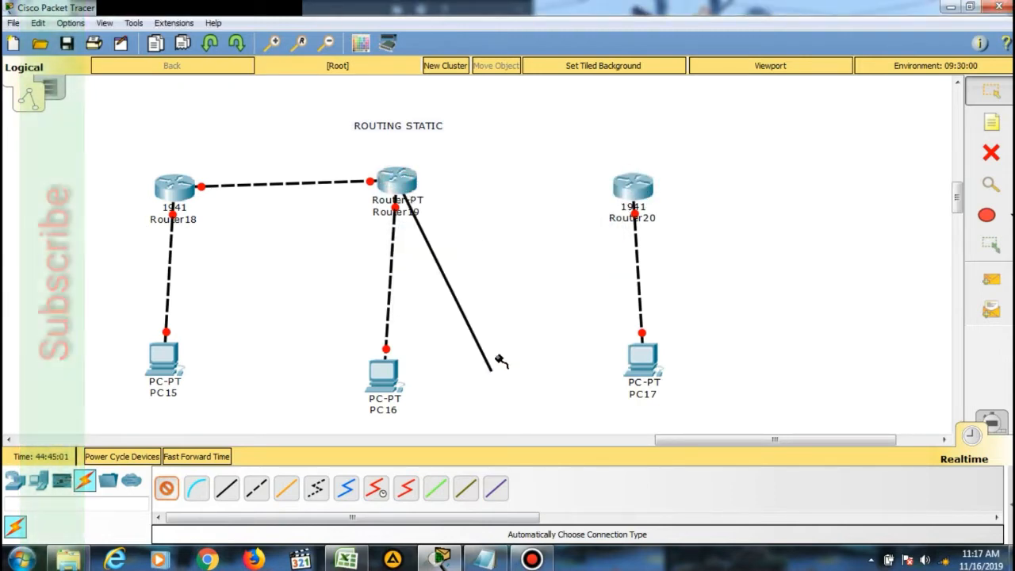
pyautogui.click(634, 188)
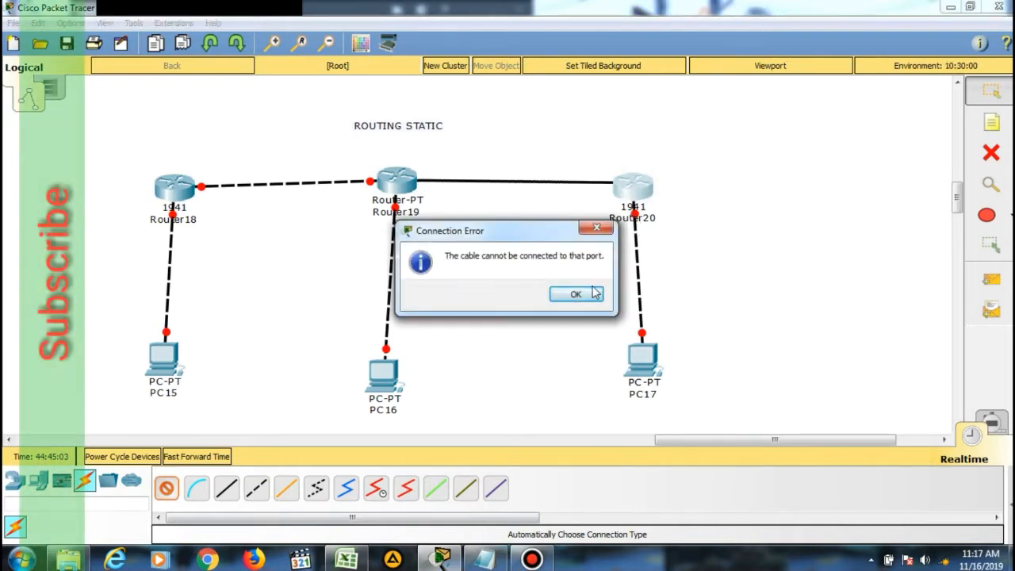
pyautogui.click(590, 297)
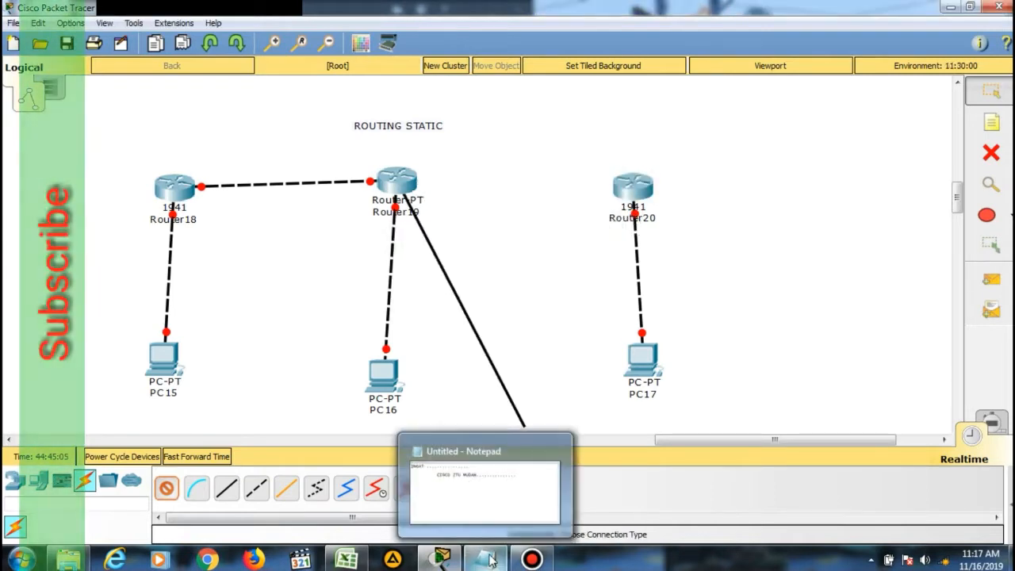
# Step: Switch to Notepad, narrow its window to uncover the topology, and replace all the text with "TERJADI ERROOR."
pyautogui.click(489, 560)
pyautogui.hotkey('ctrl', 'a')
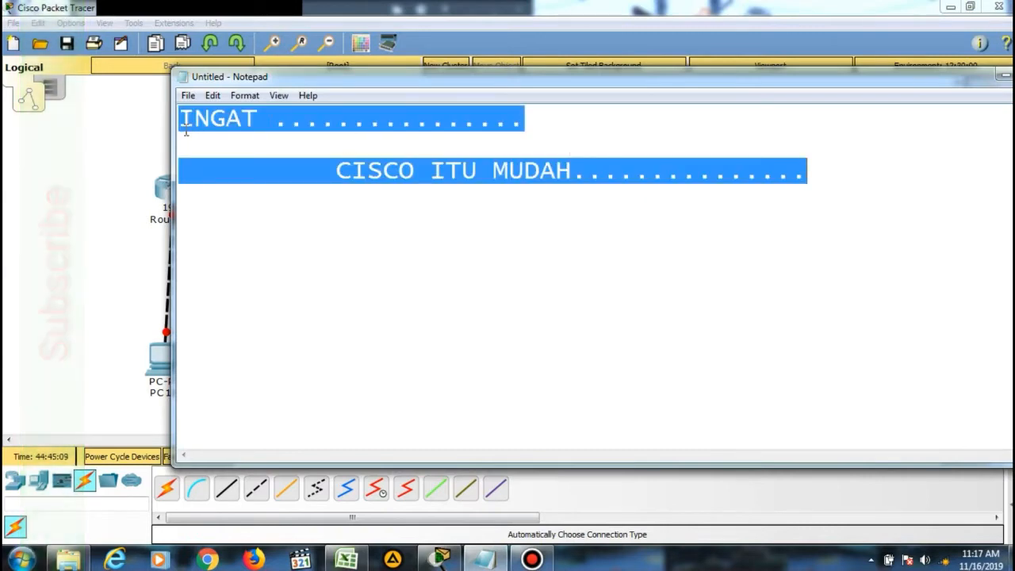
pyautogui.moveTo(175, 135); pyautogui.dragTo(511, 252)
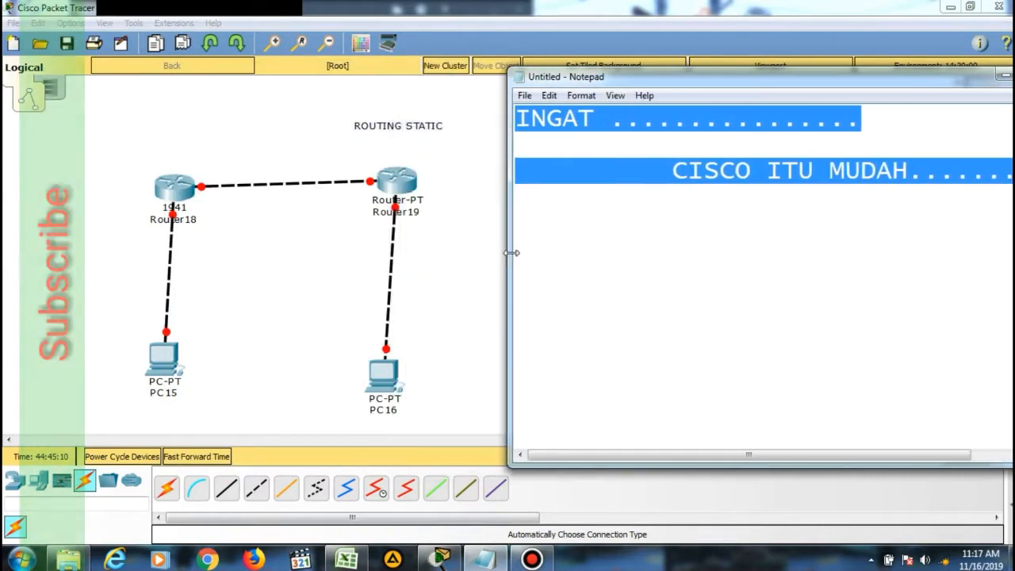
pyautogui.write('TRE')
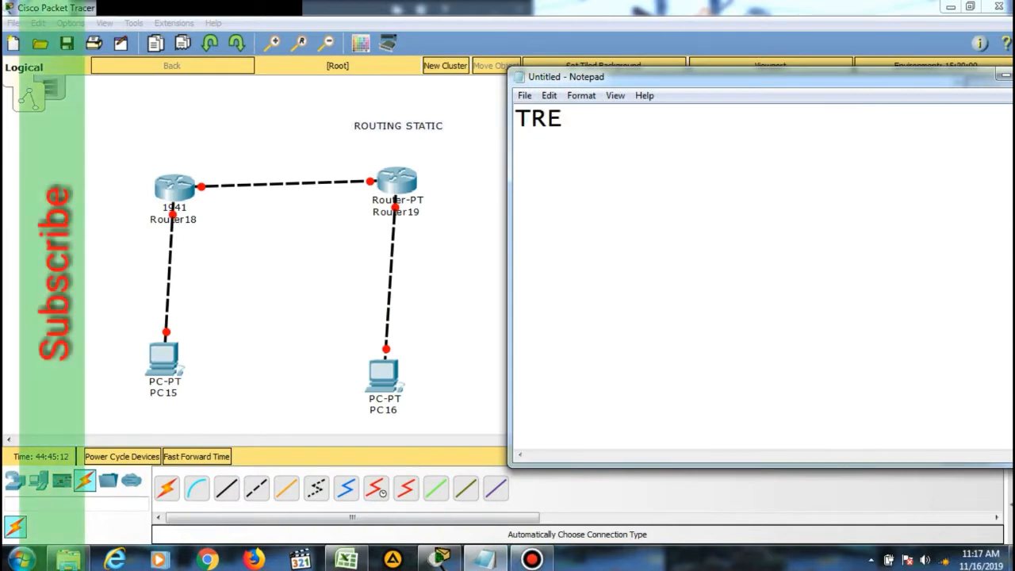
pyautogui.press('BackSpace')
pyautogui.press('BackSpace')
pyautogui.write('ERJAJDI')
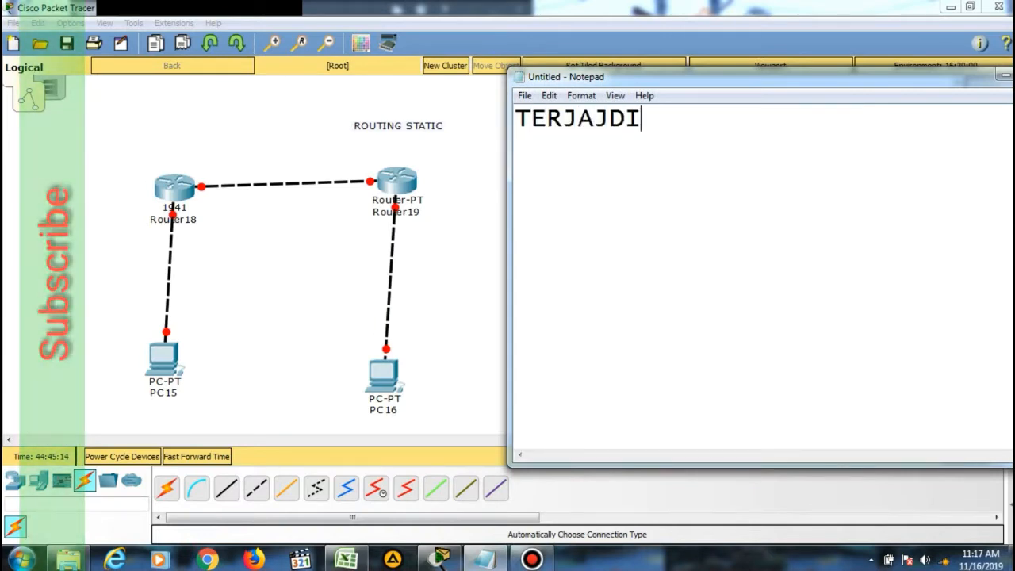
pyautogui.press('BackSpace')
pyautogui.press('BackSpace')
pyautogui.press('BackSpace')
pyautogui.write('DI ERR')
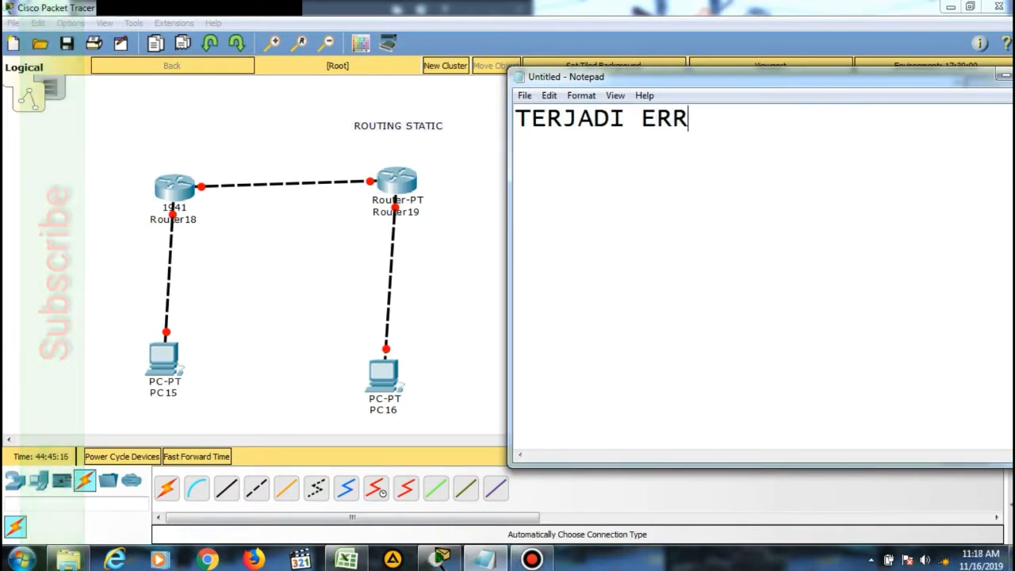
pyautogui.write('OOR.')
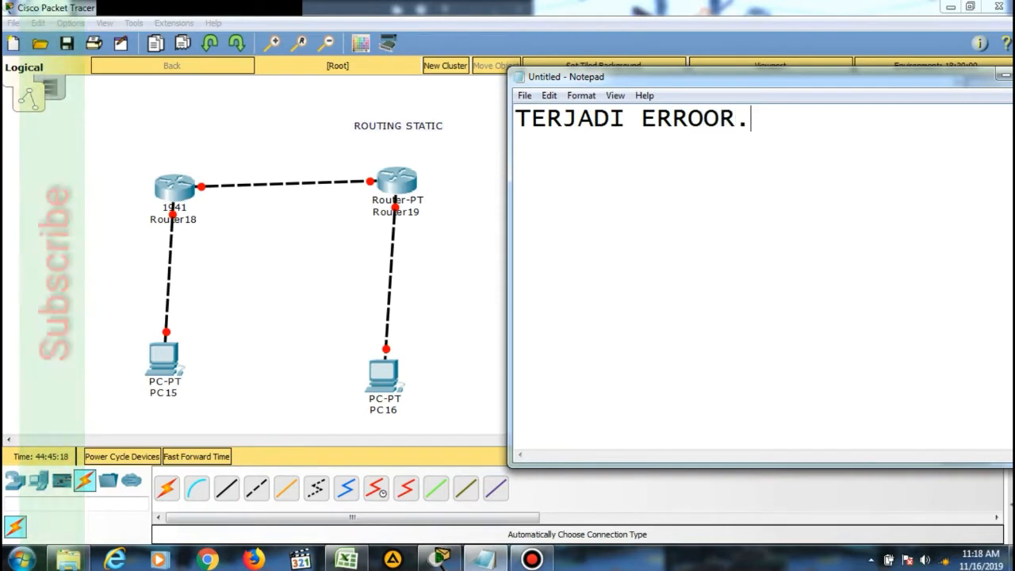
# Step: Extend the note's first line with more dots and add below it "KARENA PORT PADA ROUTER 2" and "KURANG,............"
pyautogui.write('........  KA')
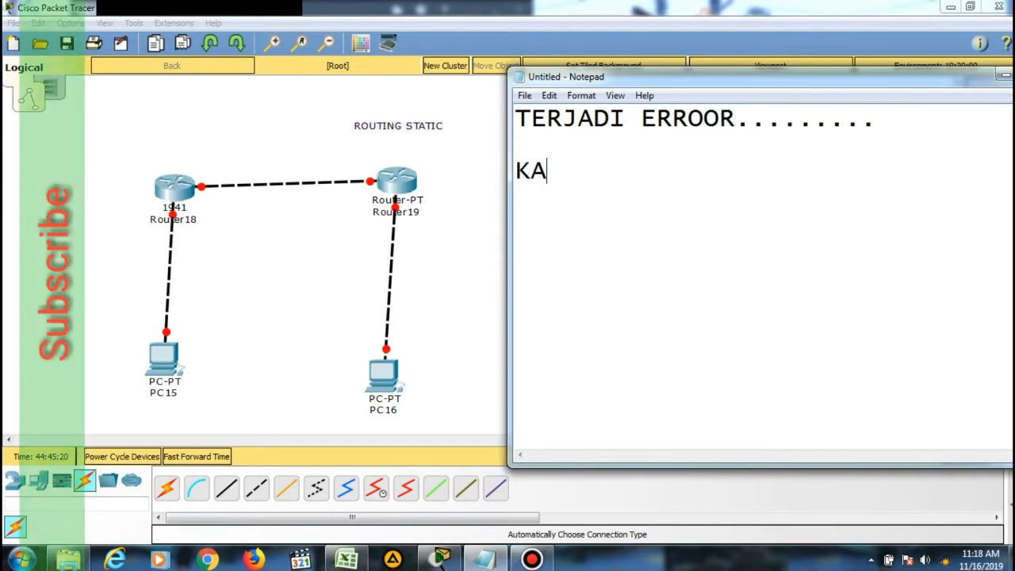
pyautogui.write('RENA PORT ')
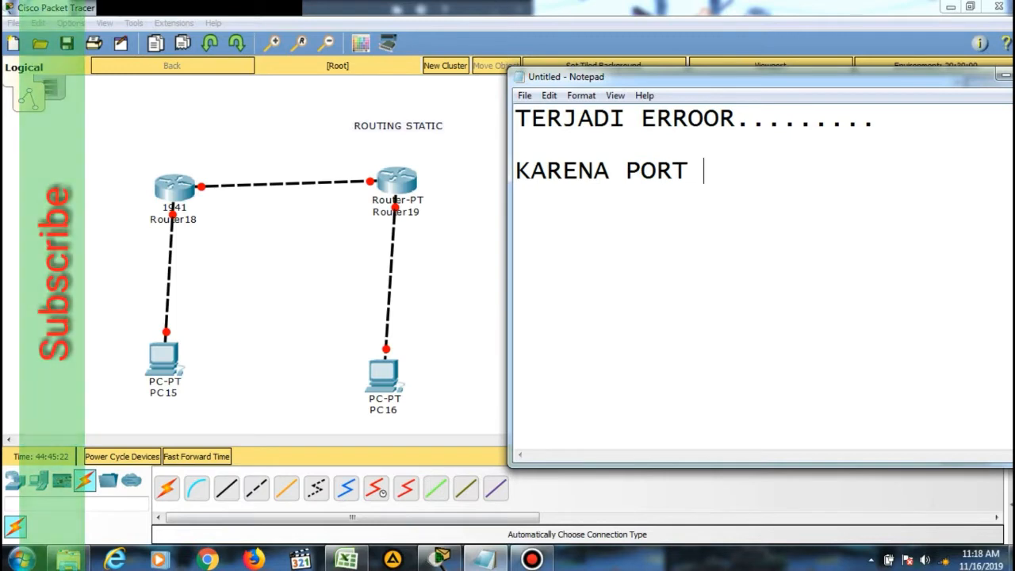
pyautogui.write('PADA ROUTER 2 ')
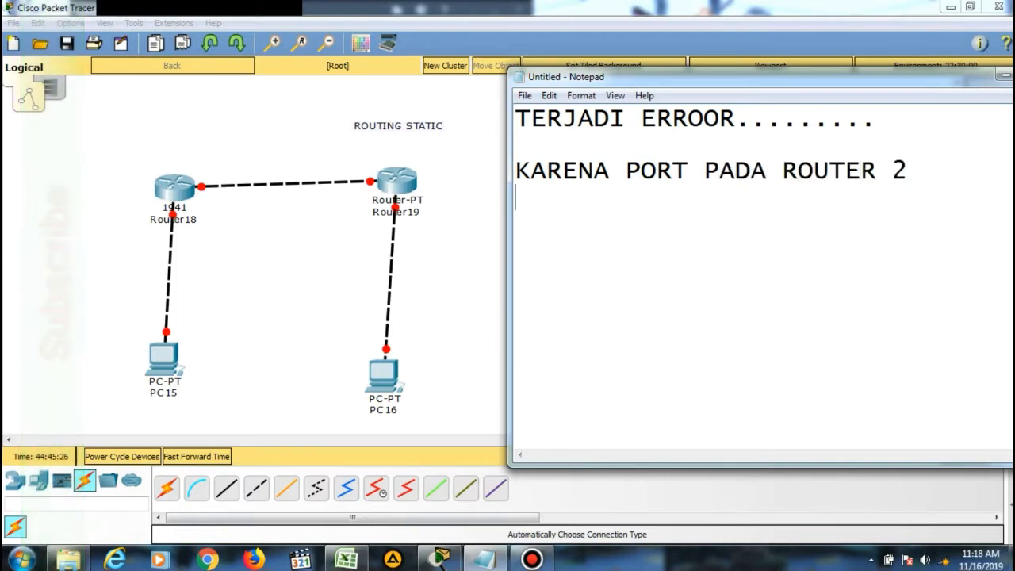
pyautogui.write('KURANG,')
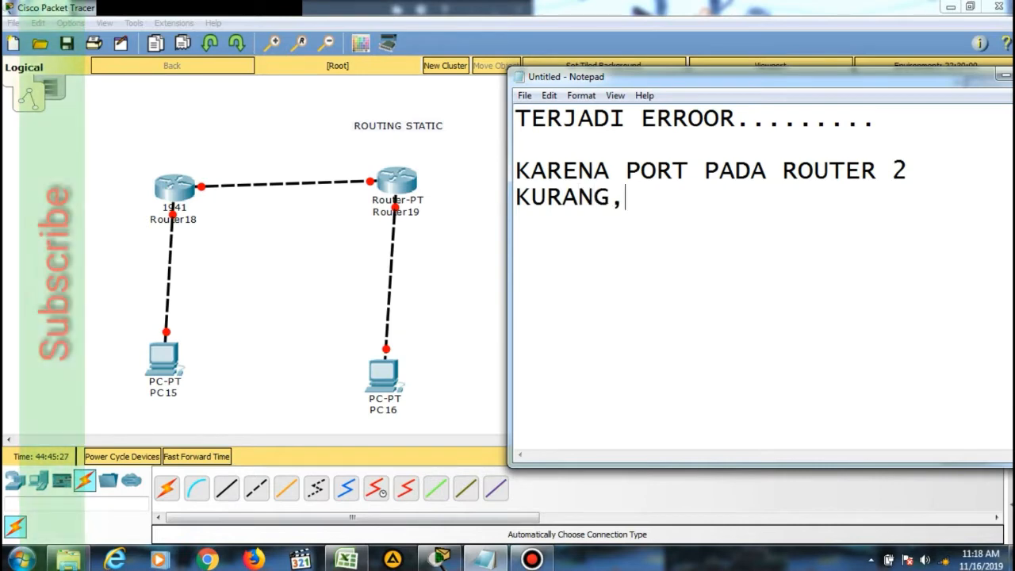
pyautogui.write('..')
pyautogui.write('.........')
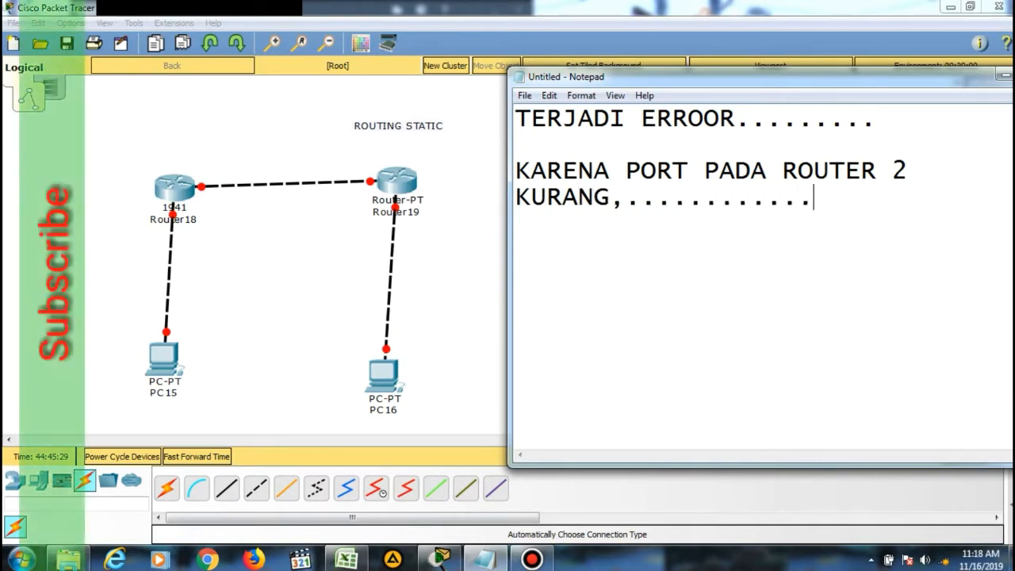
# Step: Back in Packet Tracer, power off Router19 and replace its second serial module with a PT-ROUTER-NM-1CE module
pyautogui.click(420, 222)
pyautogui.click(400, 184)
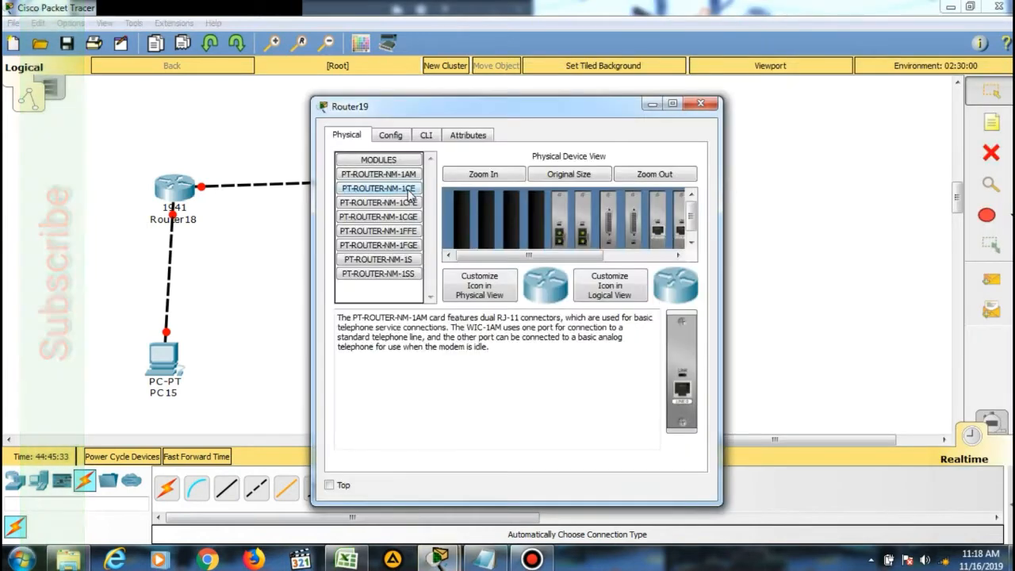
pyautogui.click(404, 138)
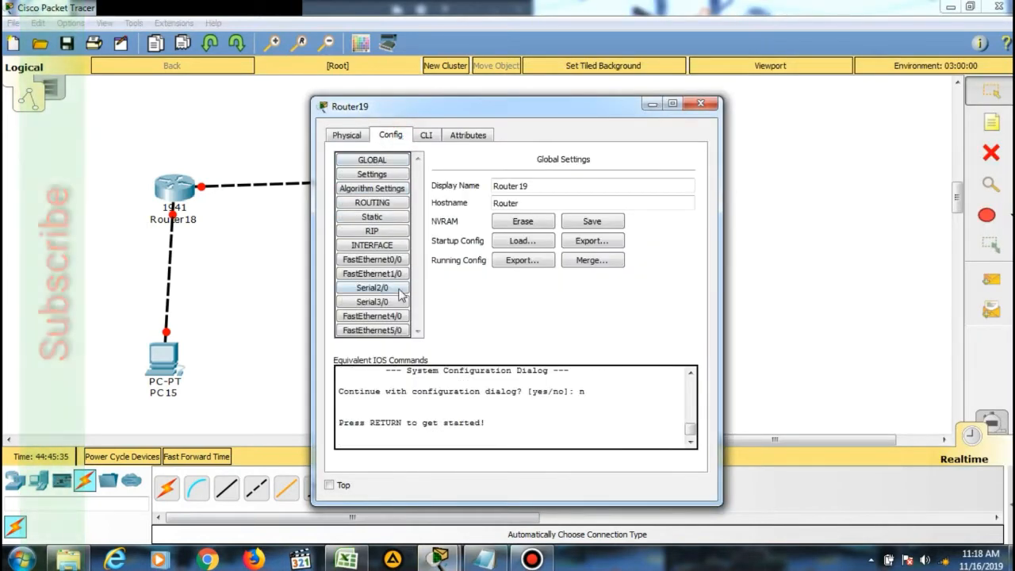
pyautogui.click(358, 135)
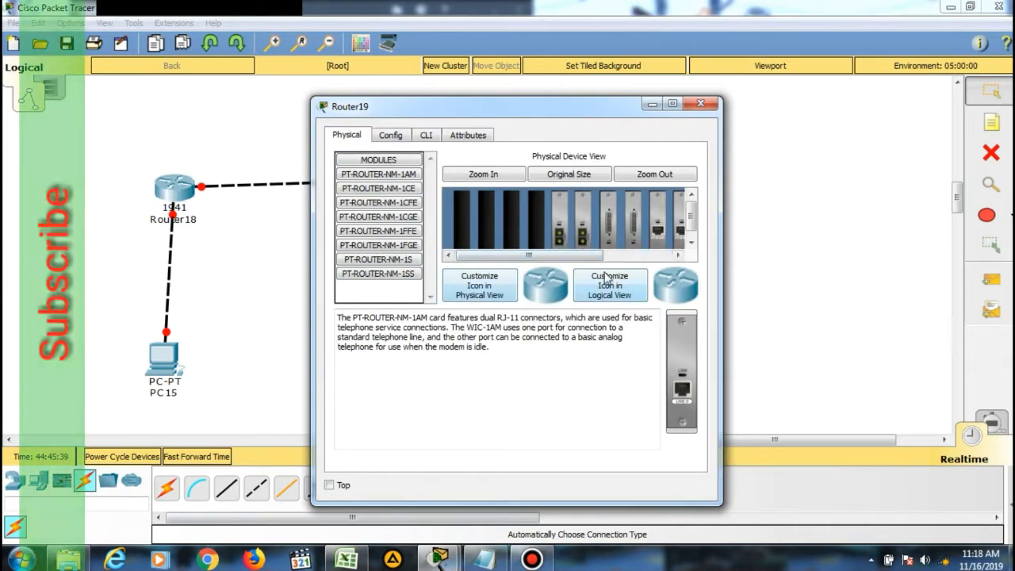
pyautogui.moveTo(596, 254); pyautogui.dragTo(673, 254)
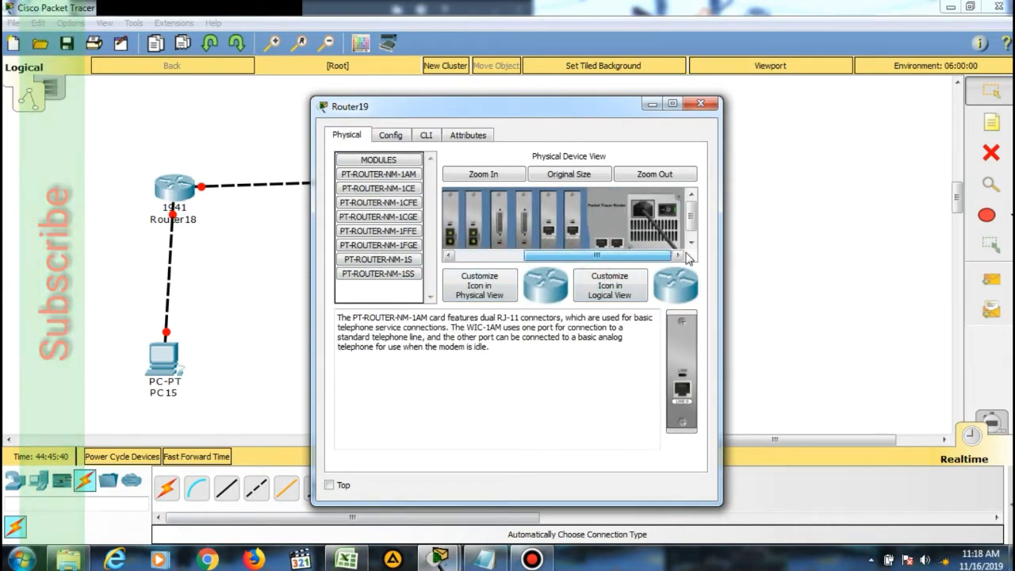
pyautogui.click(673, 210)
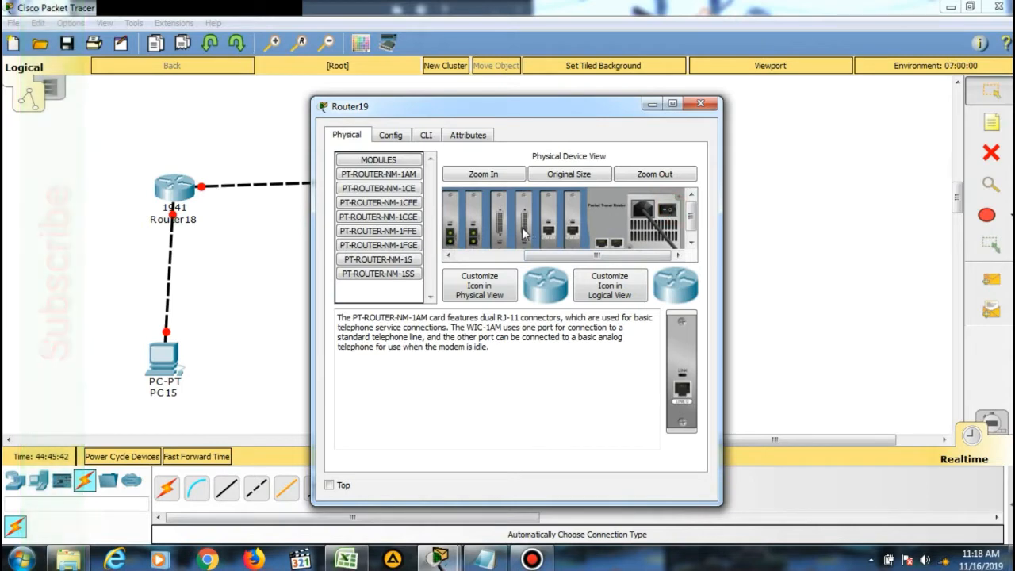
pyautogui.moveTo(522, 228); pyautogui.dragTo(381, 266)
pyautogui.moveTo(379, 188); pyautogui.dragTo(533, 229)
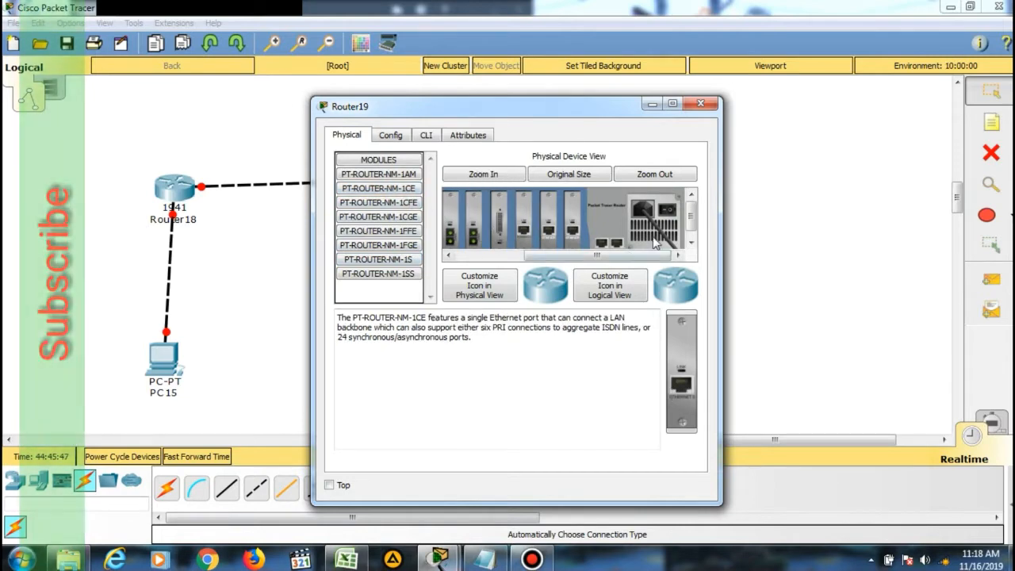
pyautogui.click(708, 103)
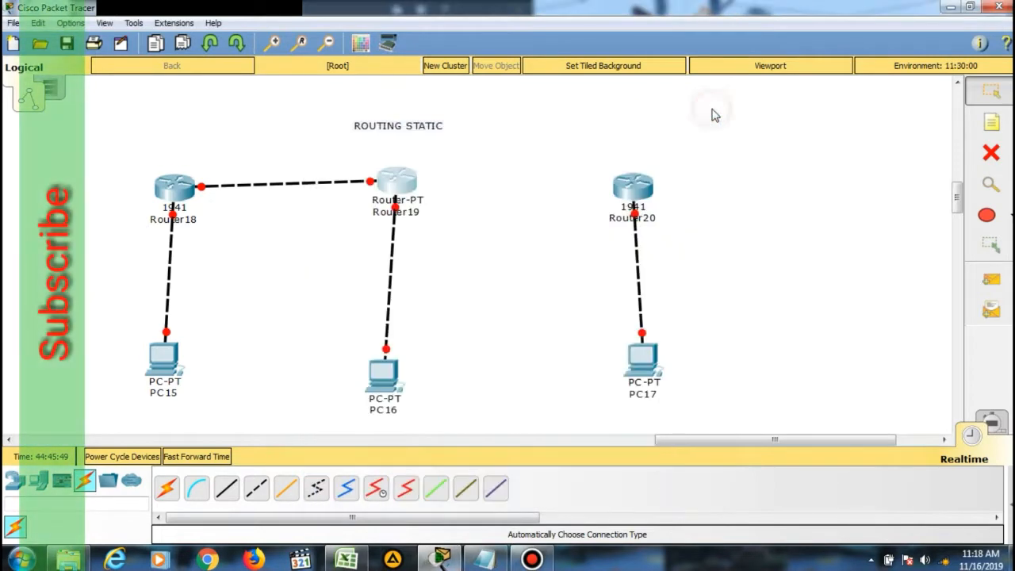
# Step: Link Router19 to Router20 using the automatic connection type and align PC17 directly below Router20
pyautogui.click(167, 488)
pyautogui.click(396, 180)
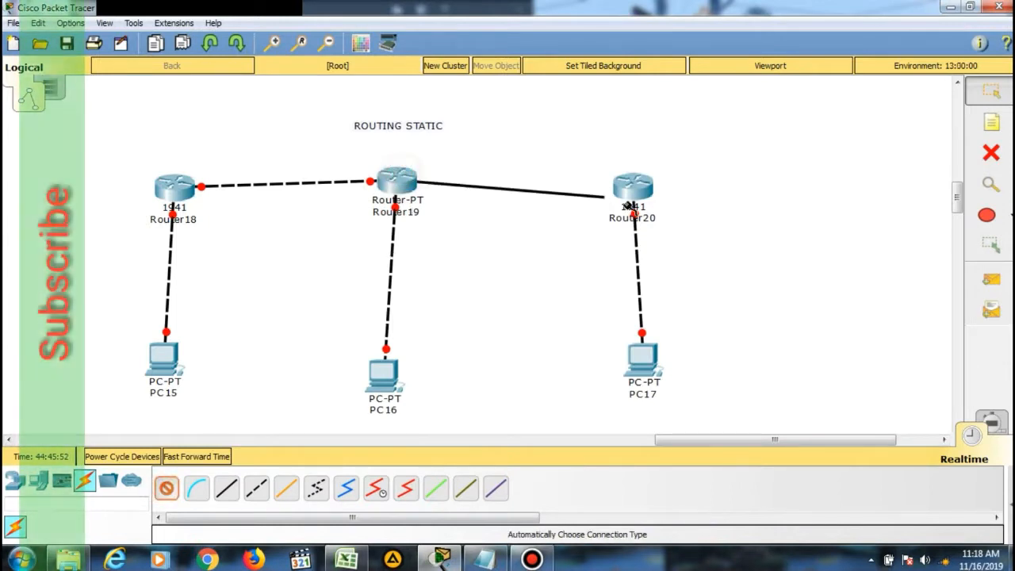
pyautogui.click(634, 191)
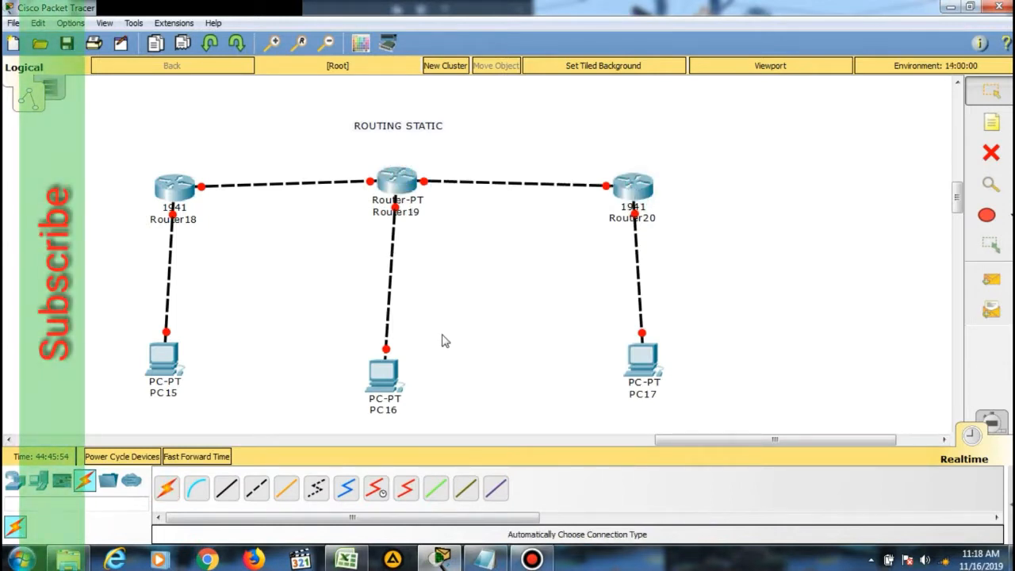
pyautogui.moveTo(639, 374); pyautogui.dragTo(631, 371)
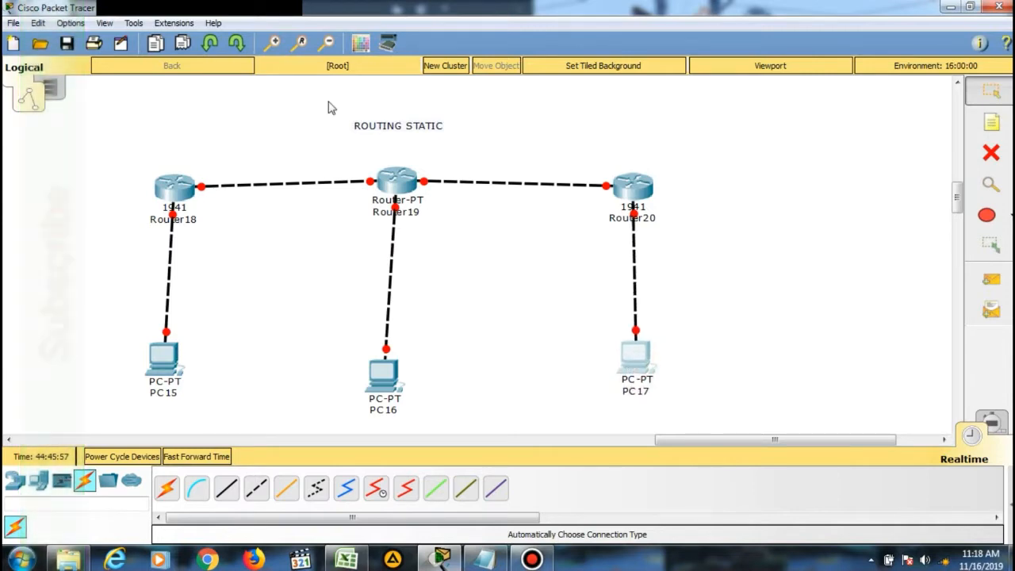
# Step: Place a note beside PC15 with two lines, "IP : 192.168.1.2" and "GATEWAY : 192.168.1.1"
pyautogui.press('n')
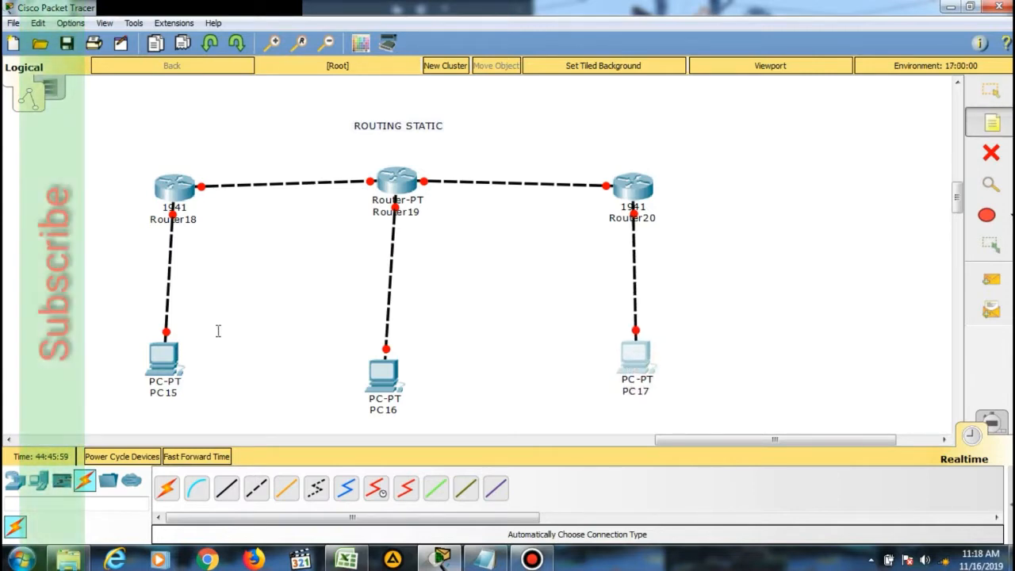
pyautogui.click(193, 354)
pyautogui.write('1')
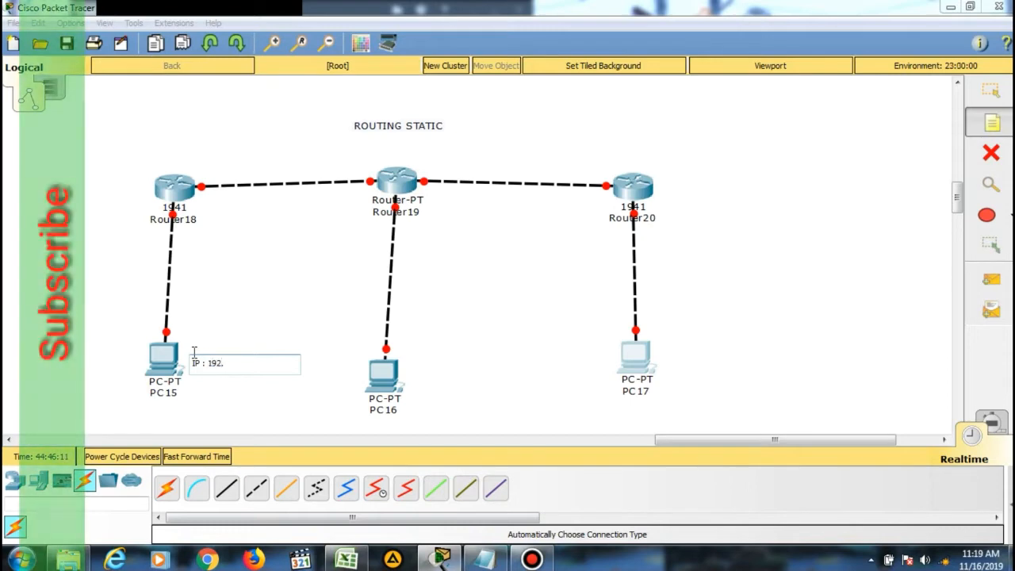
pyautogui.write('68')
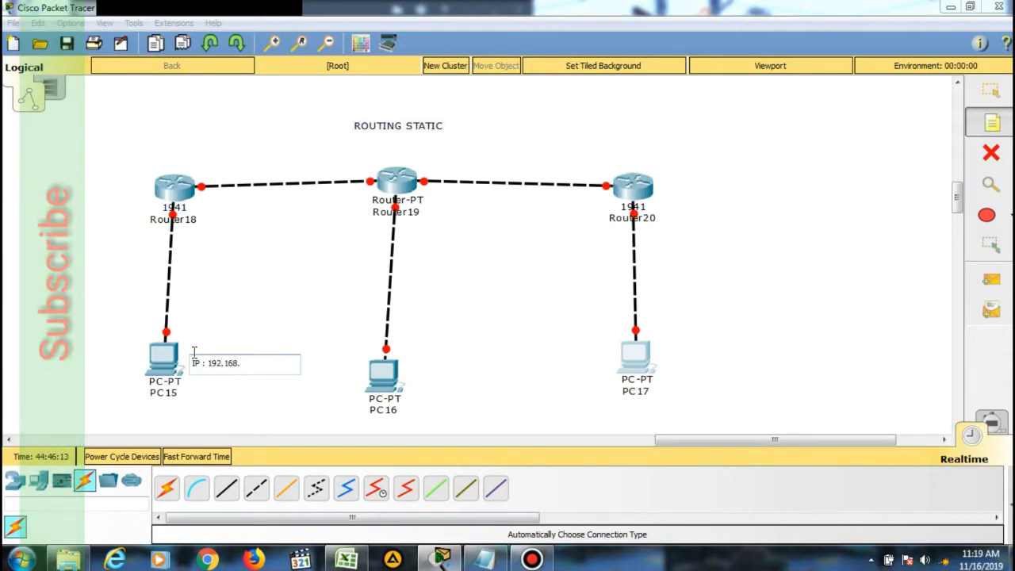
pyautogui.write('.1.2')
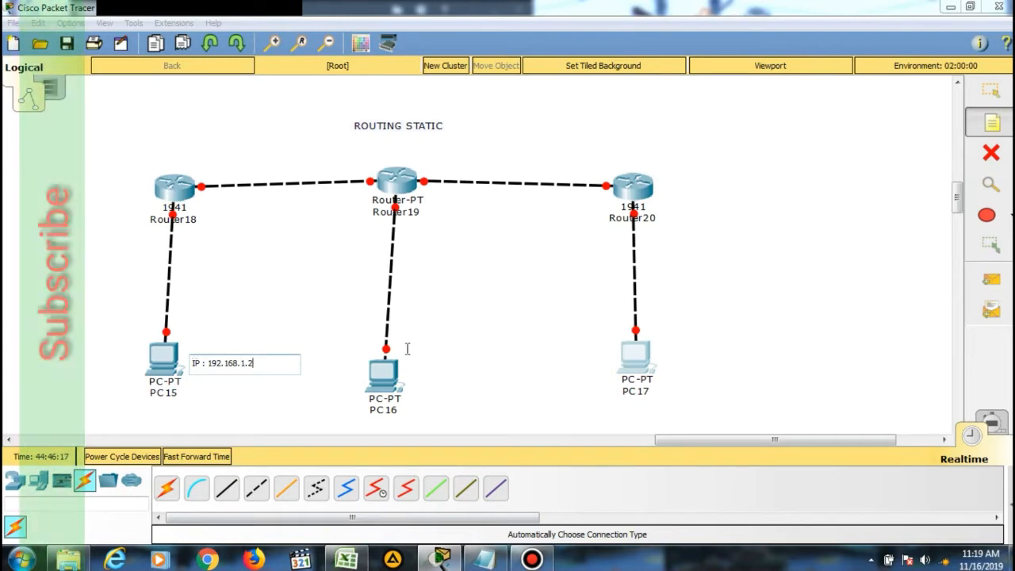
pyautogui.press('Return')
pyautogui.write('GATEWAY')
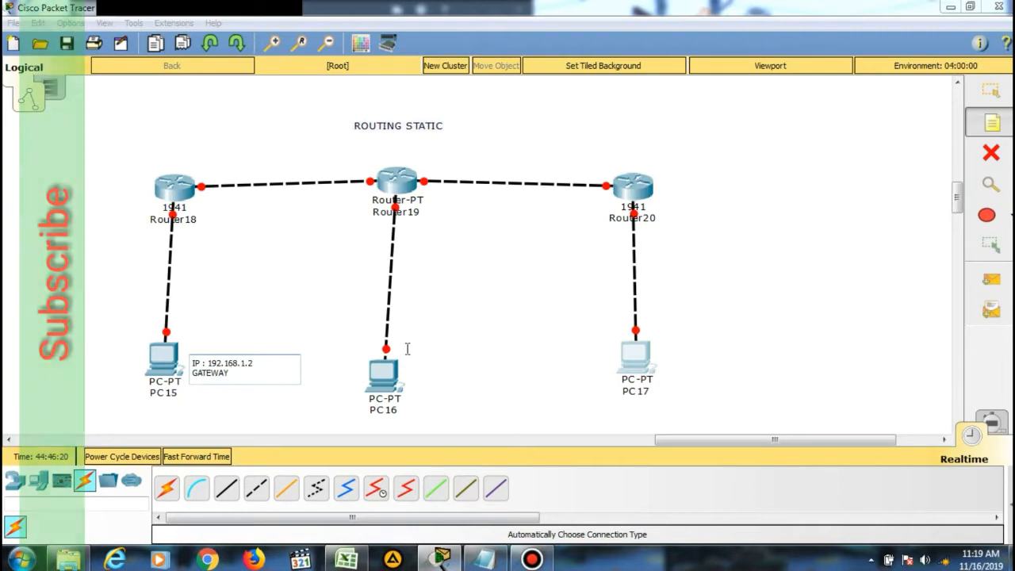
pyautogui.write(' : 192.168.1.1')
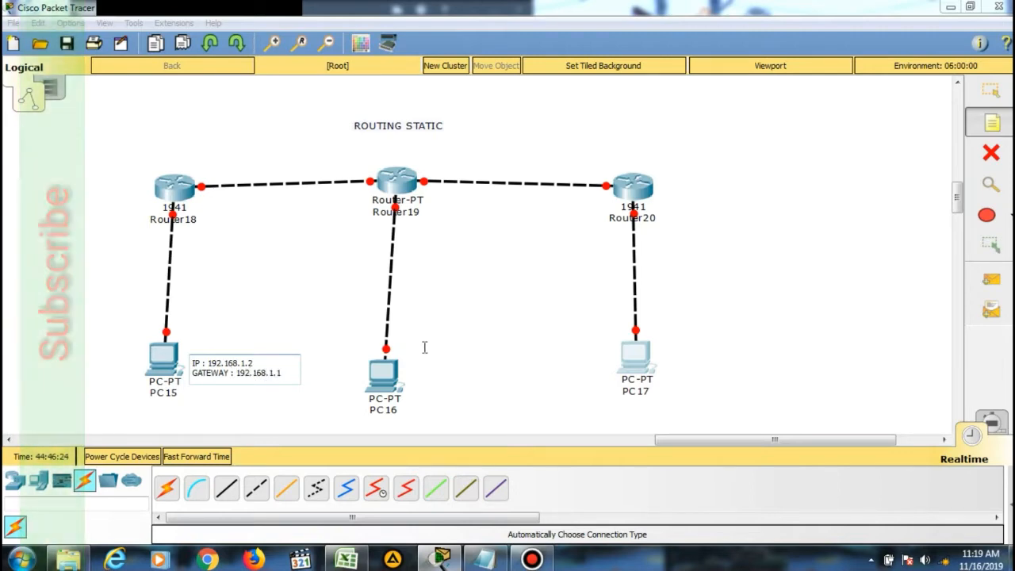
# Step: Place a note beside PC16 with two lines, "IP : 192.168.2.2" and "GATEWAY : 192.168.2.1"
pyautogui.click(422, 349)
pyautogui.write('IP ')
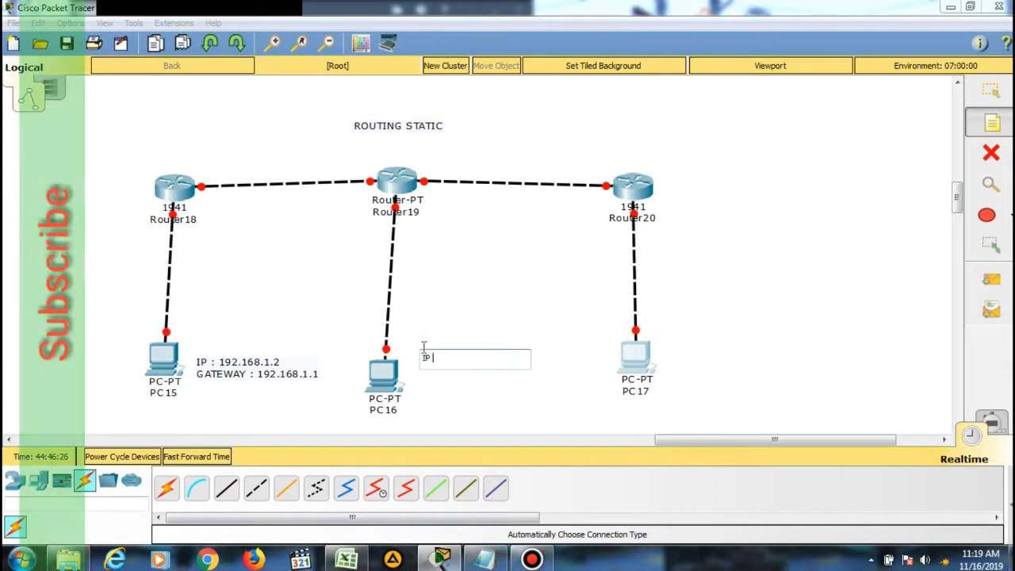
pyautogui.write(': 192')
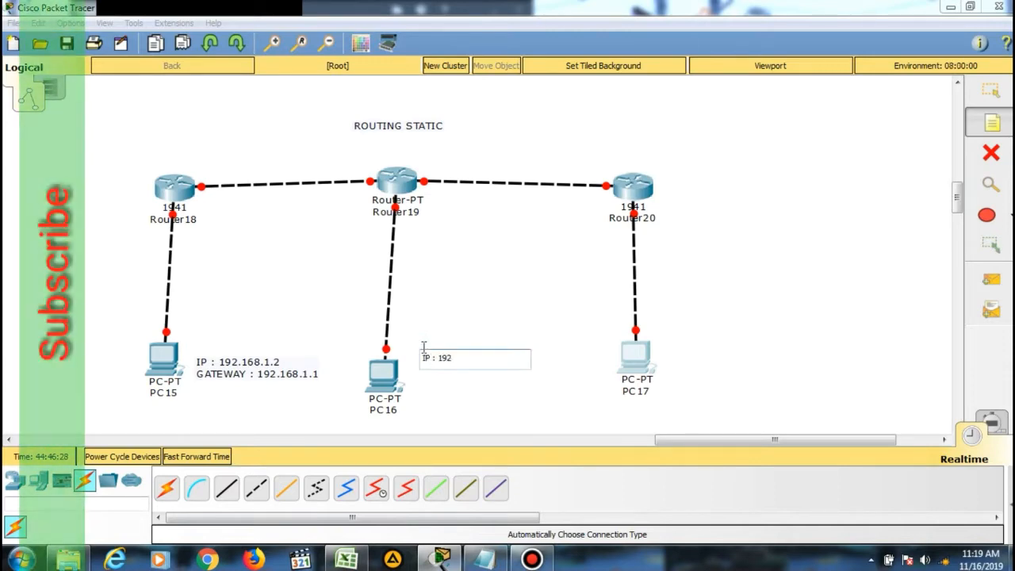
pyautogui.write('.168.2.2')
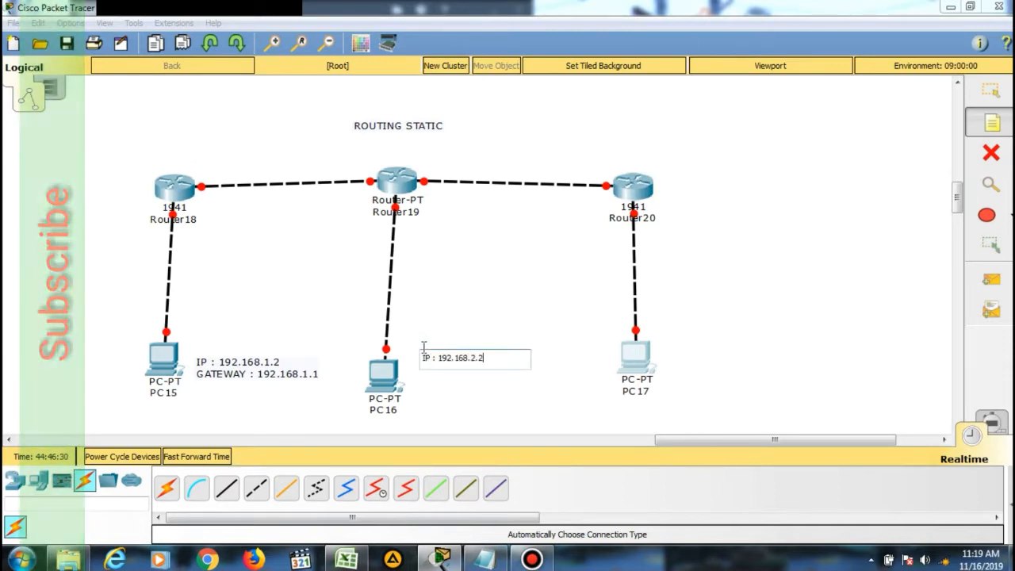
pyautogui.press('Return')
pyautogui.write('GAEW')
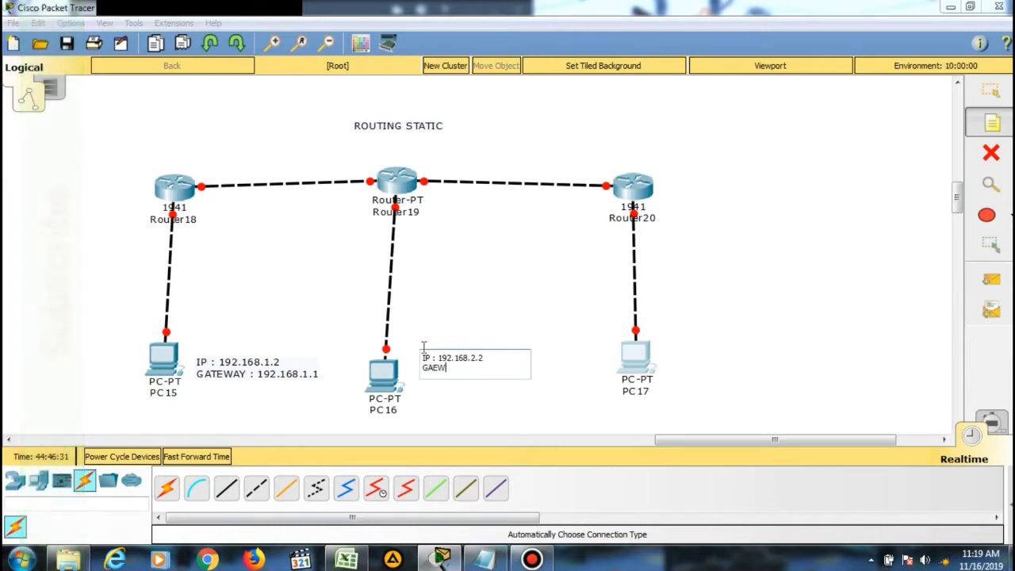
pyautogui.write('WA')
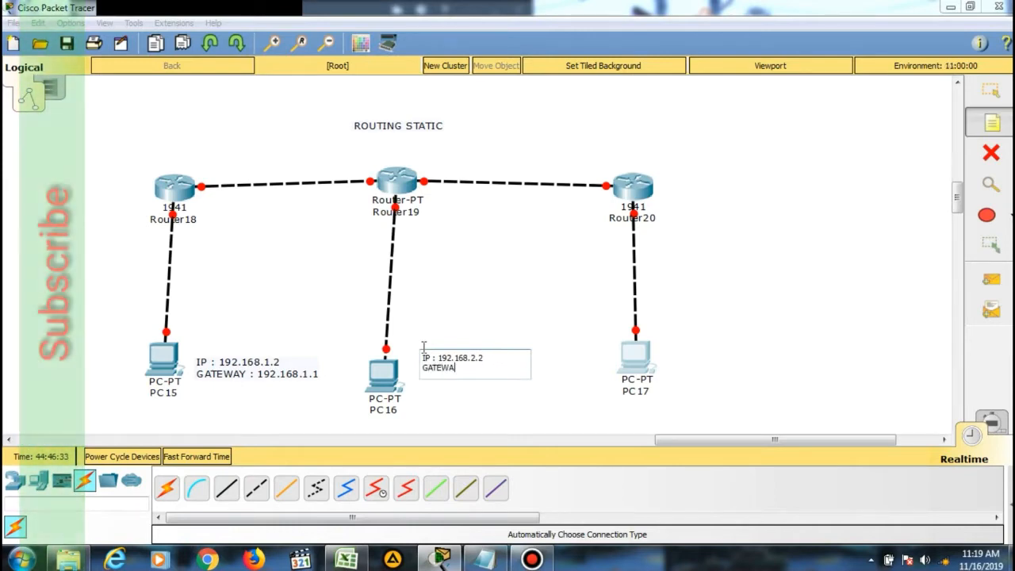
pyautogui.write('Y : 1')
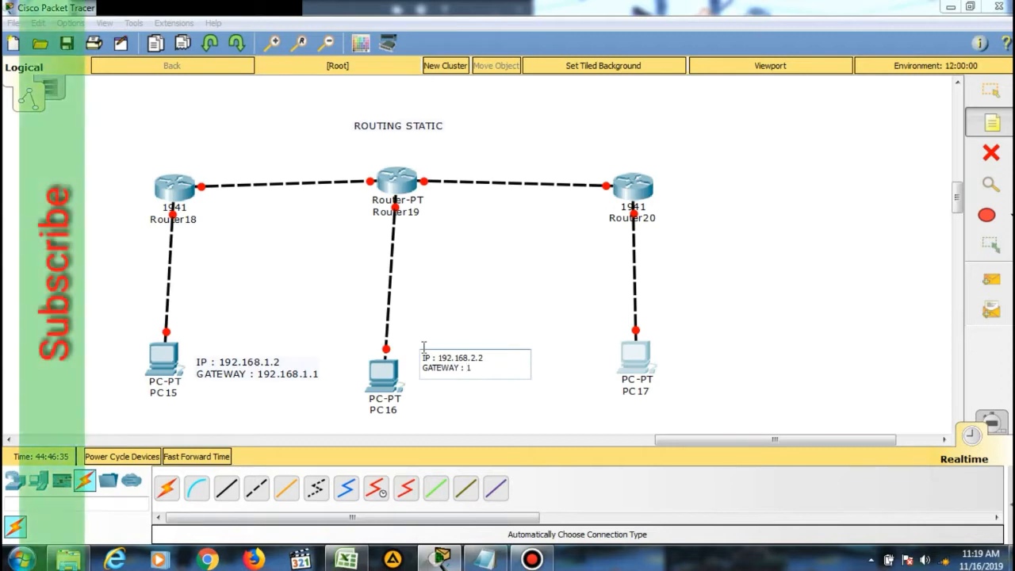
pyautogui.write('92.168')
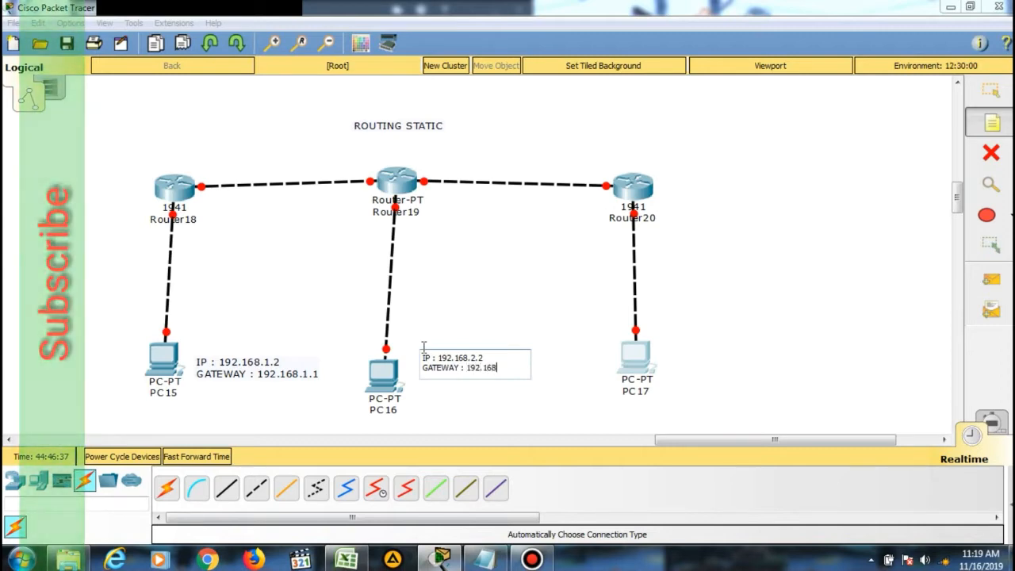
pyautogui.write('.2.1')
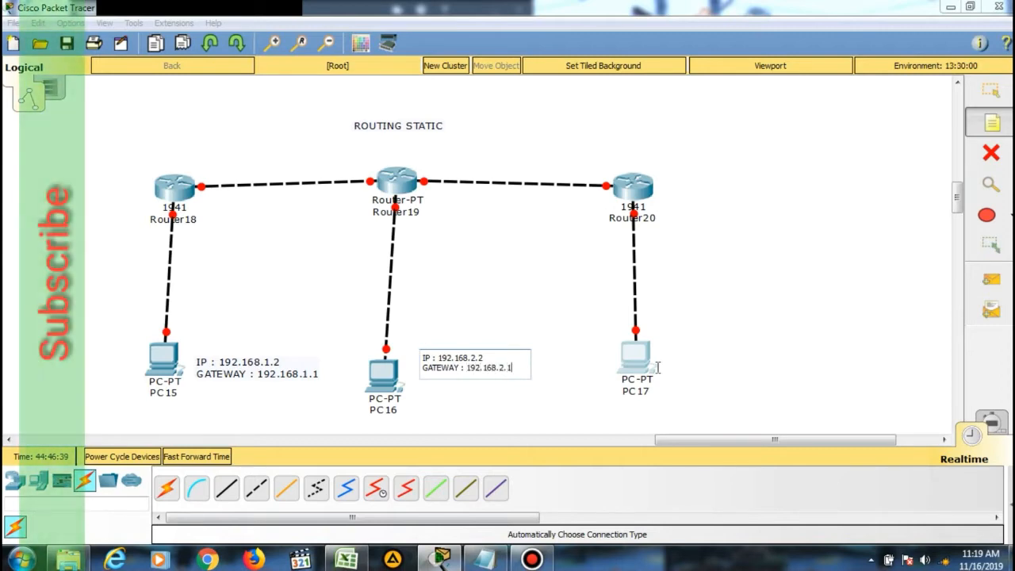
# Step: Place a note beside PC17 with two lines, "IP : 192.168.3.2" and "GATEWAY : 192.168.3.1"
pyautogui.click(682, 332)
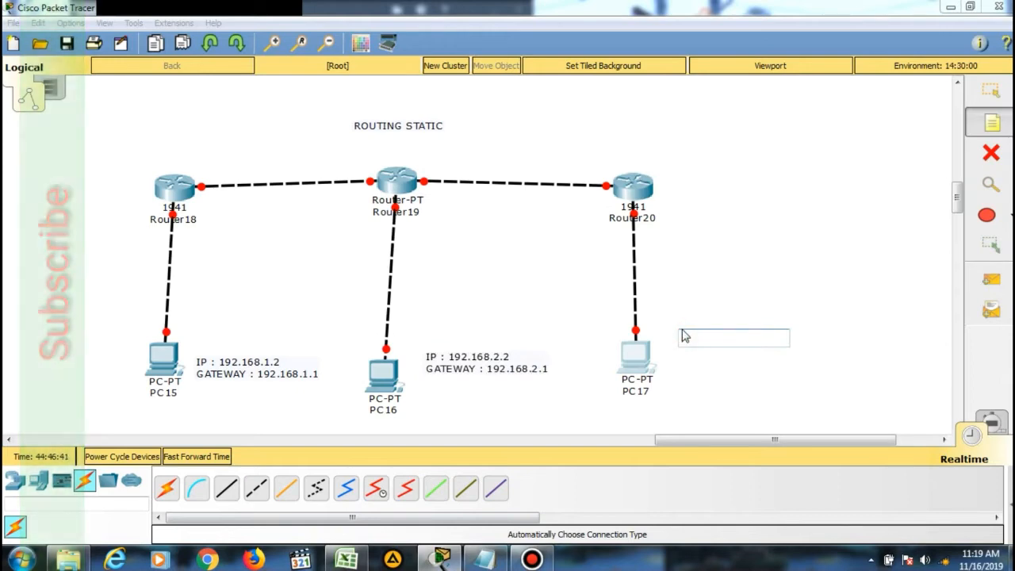
pyautogui.write('IP')
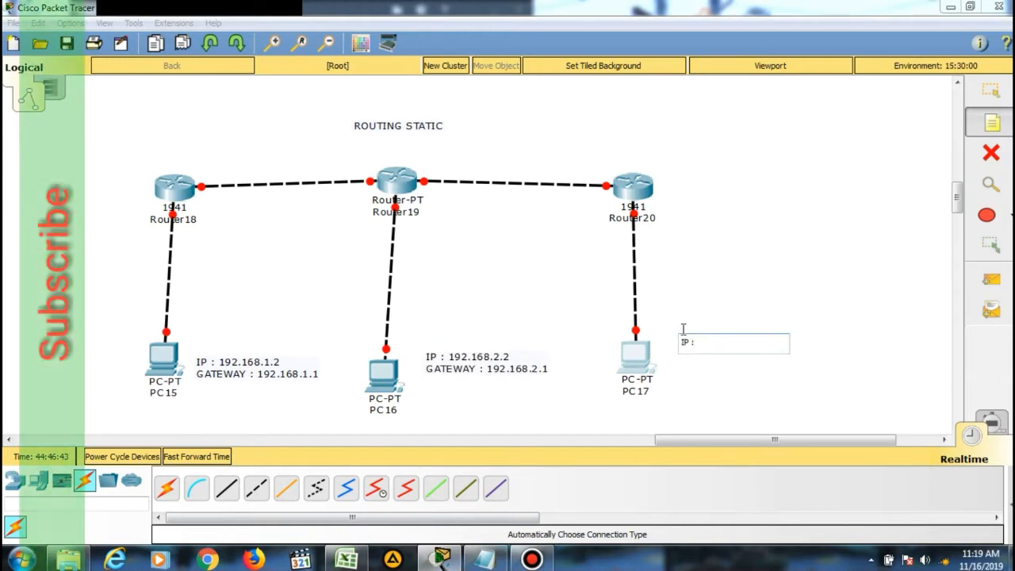
pyautogui.write(' : 192.168.3.')
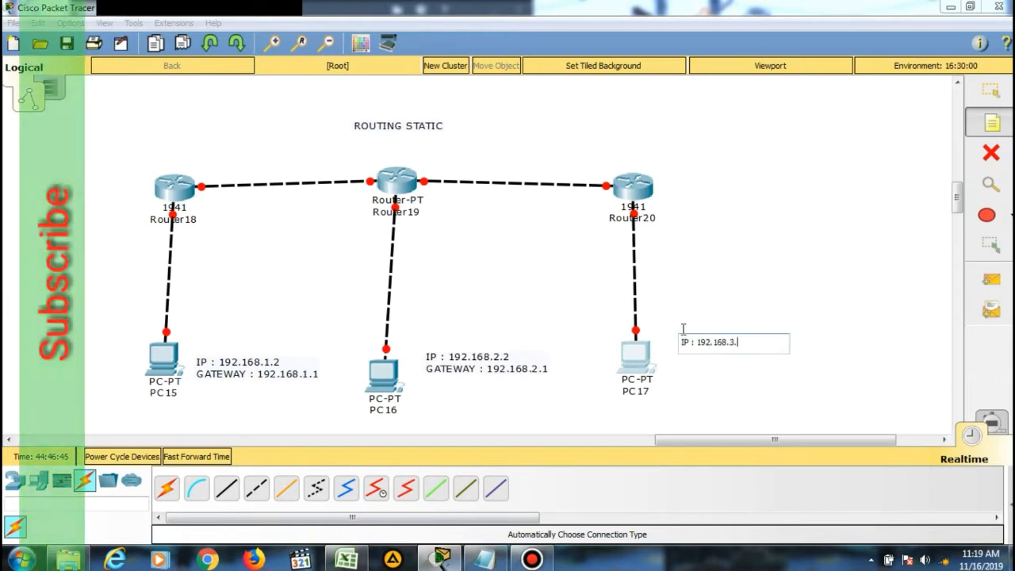
pyautogui.write('2')
pyautogui.press('Return')
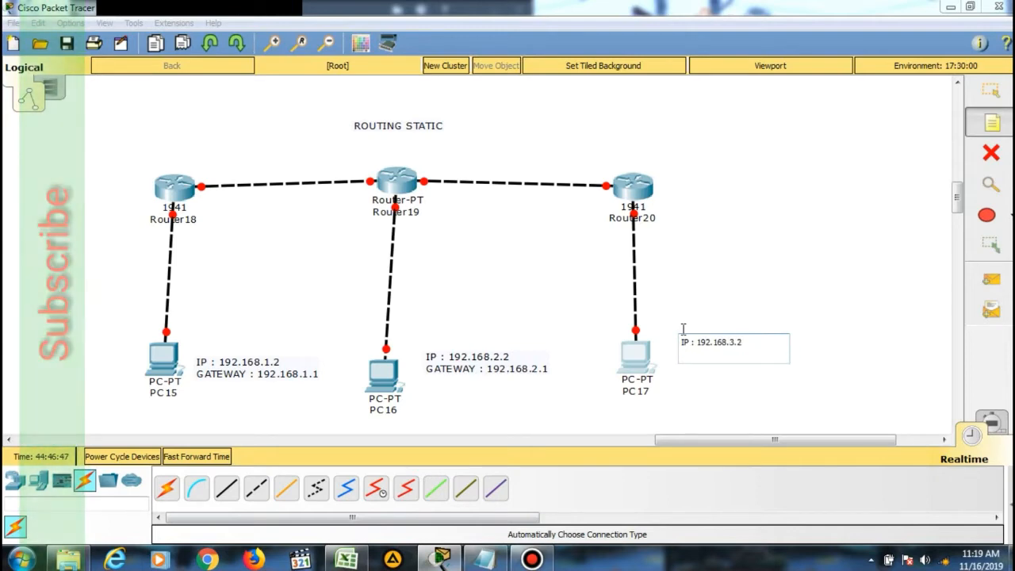
pyautogui.write('GATEW')
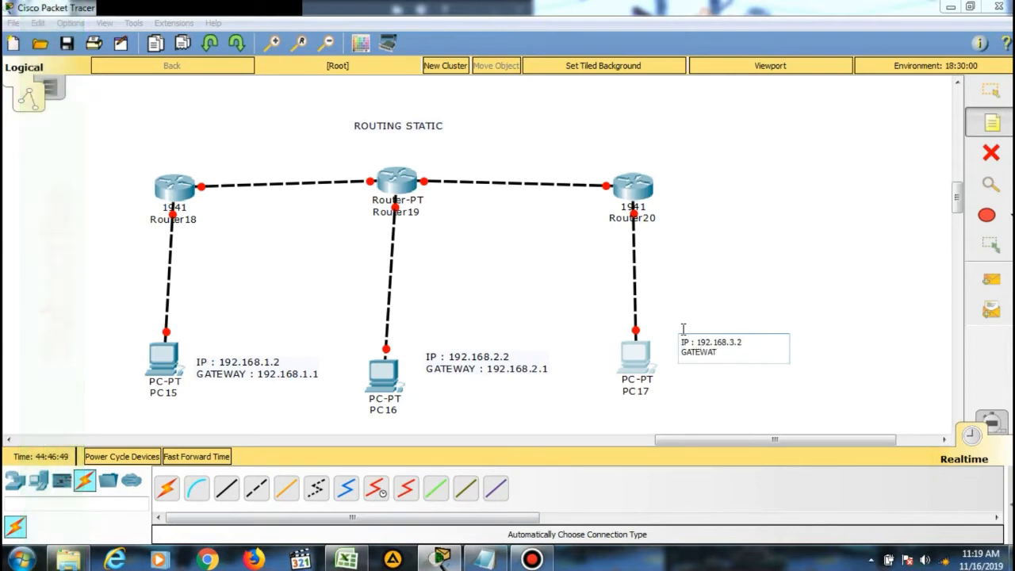
pyautogui.write('AY : ')
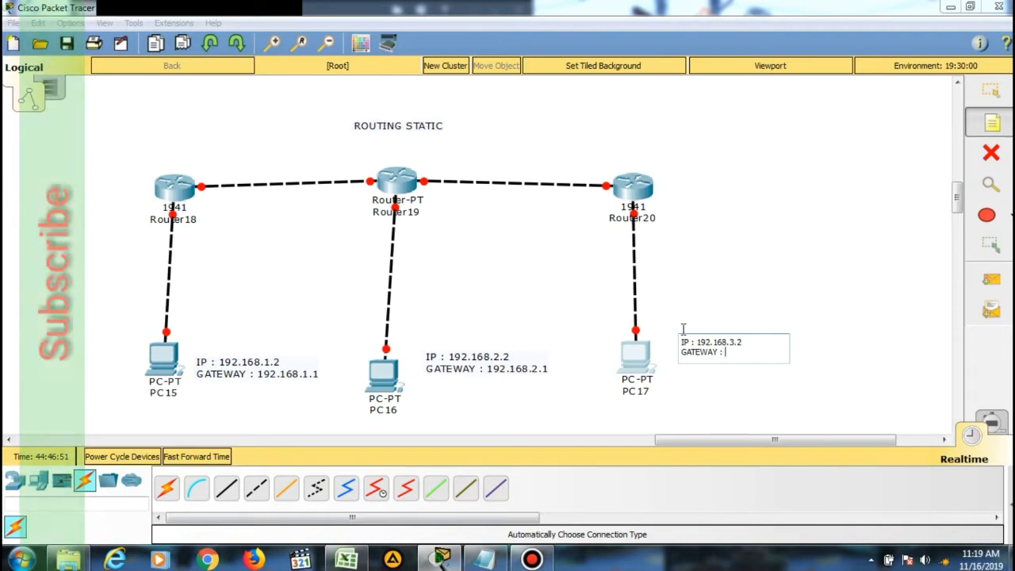
pyautogui.write('192')
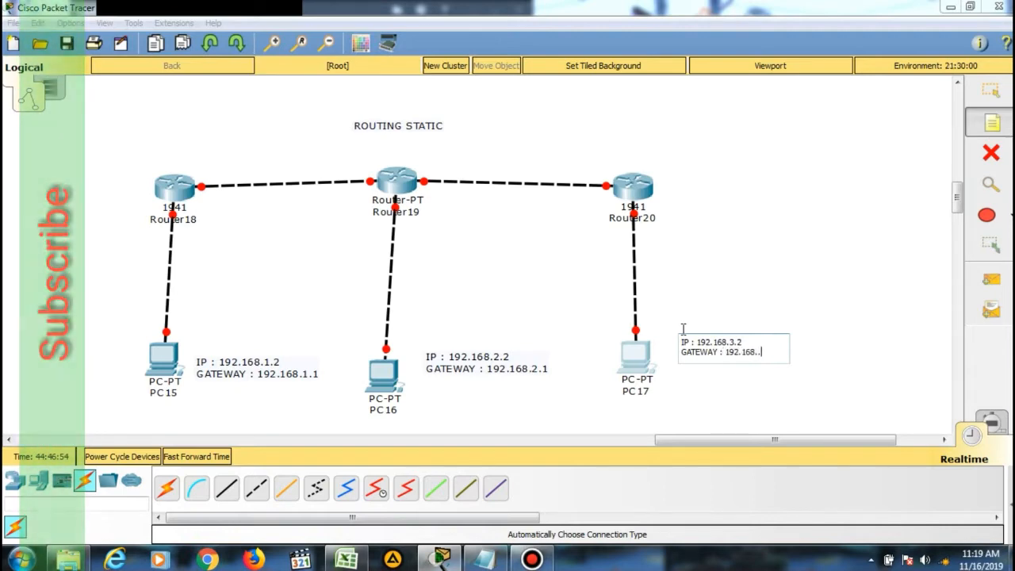
pyautogui.write('.168.3')
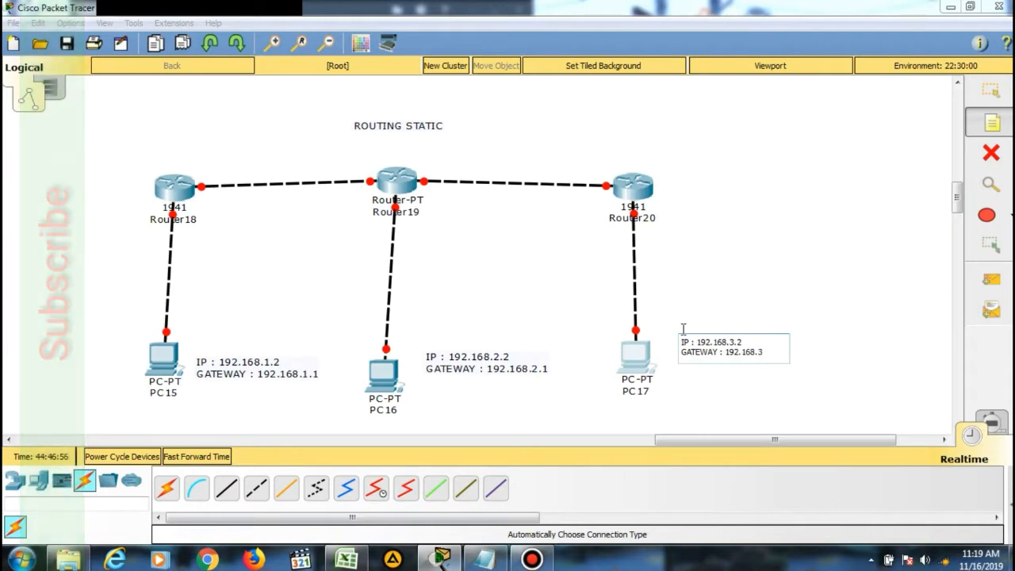
pyautogui.write('.1')
pyautogui.click(720, 252)
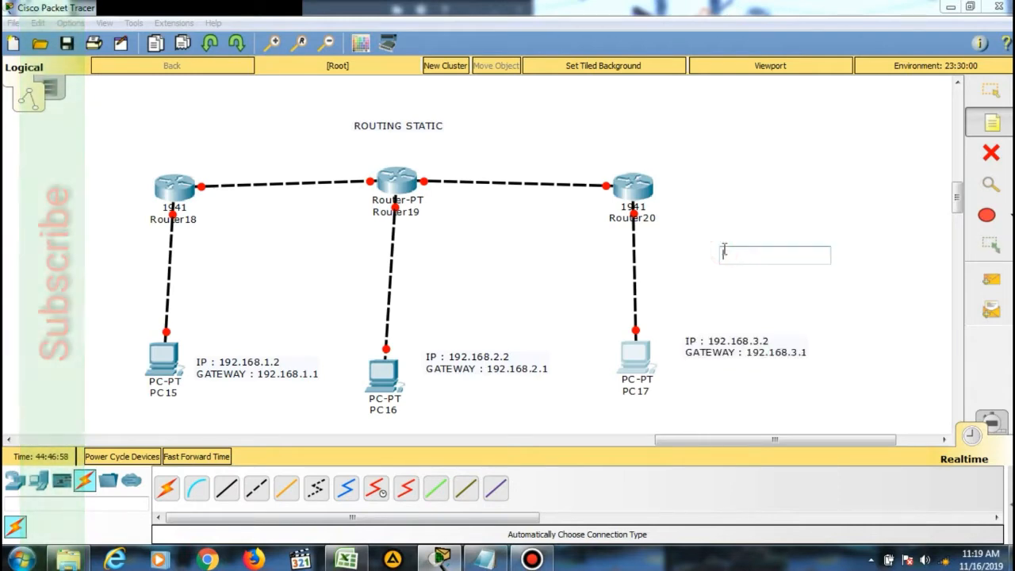
pyautogui.press('Escape')
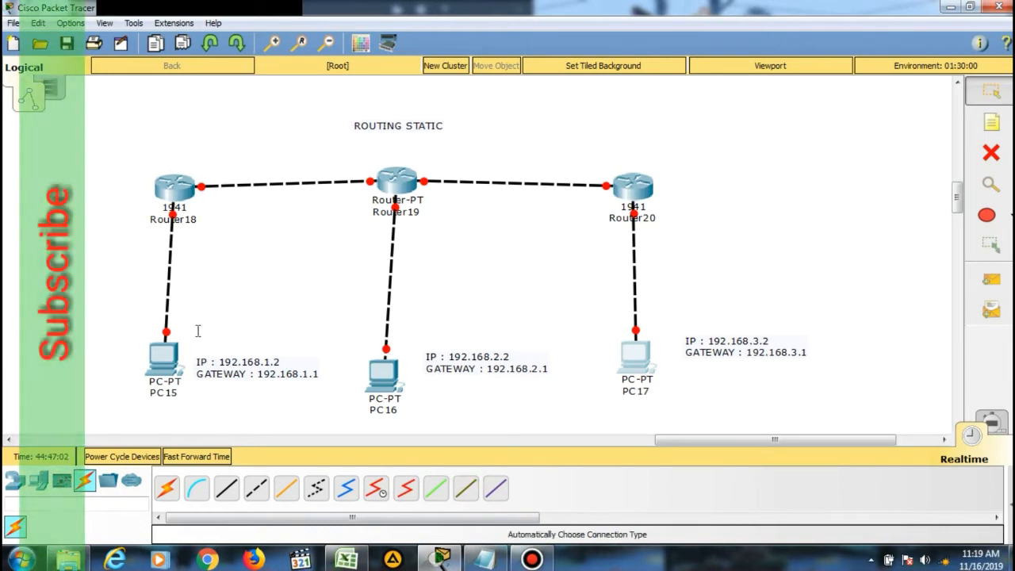
# Step: Label the router-to-PC links with notes below the routers: 192.168.1.1 at Router18, 192.168.2.1 at Router19 and 192.168.2.1 at Router20
pyautogui.press('n')
pyautogui.click(186, 238)
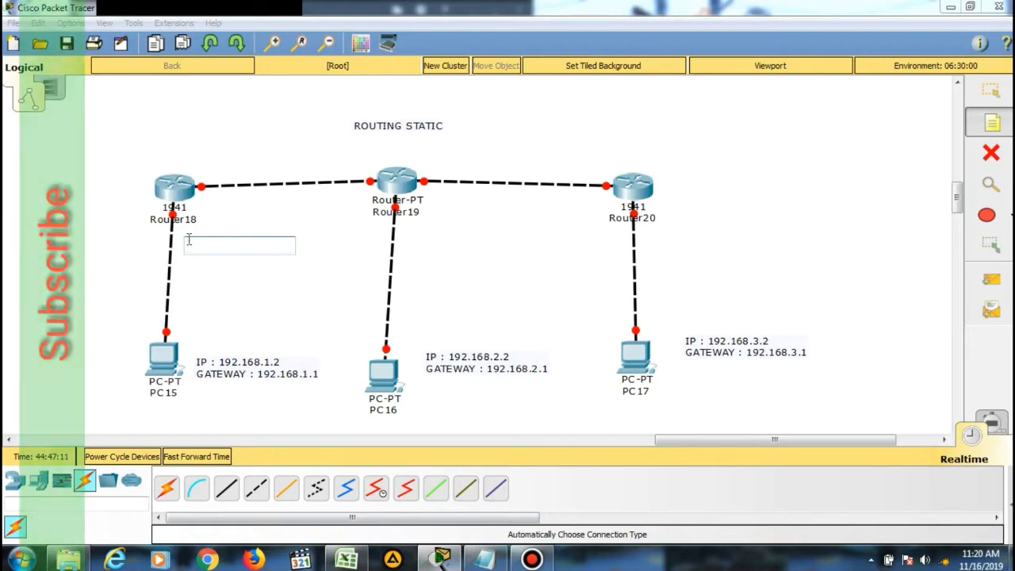
pyautogui.write('192.168')
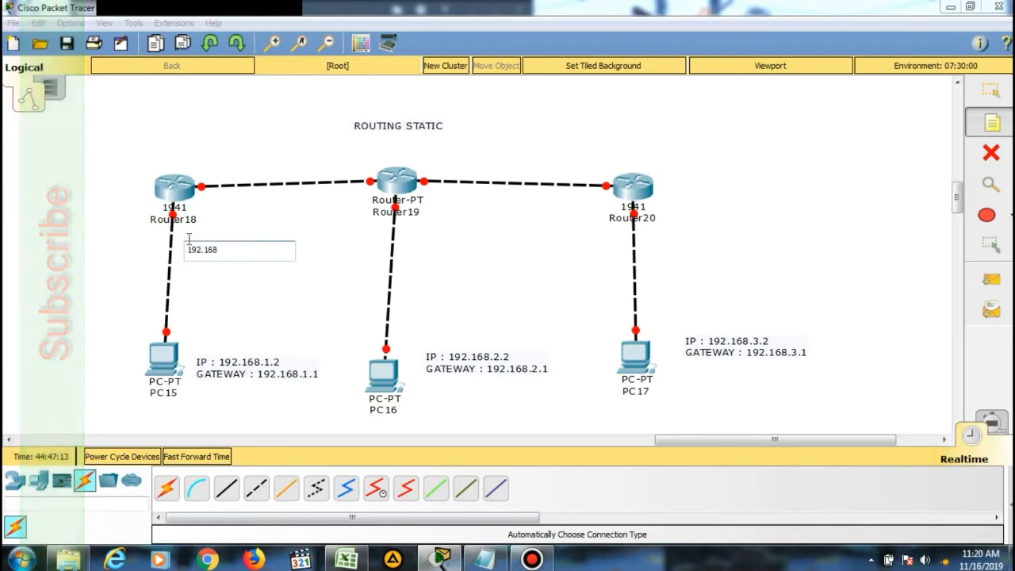
pyautogui.write('.1.1')
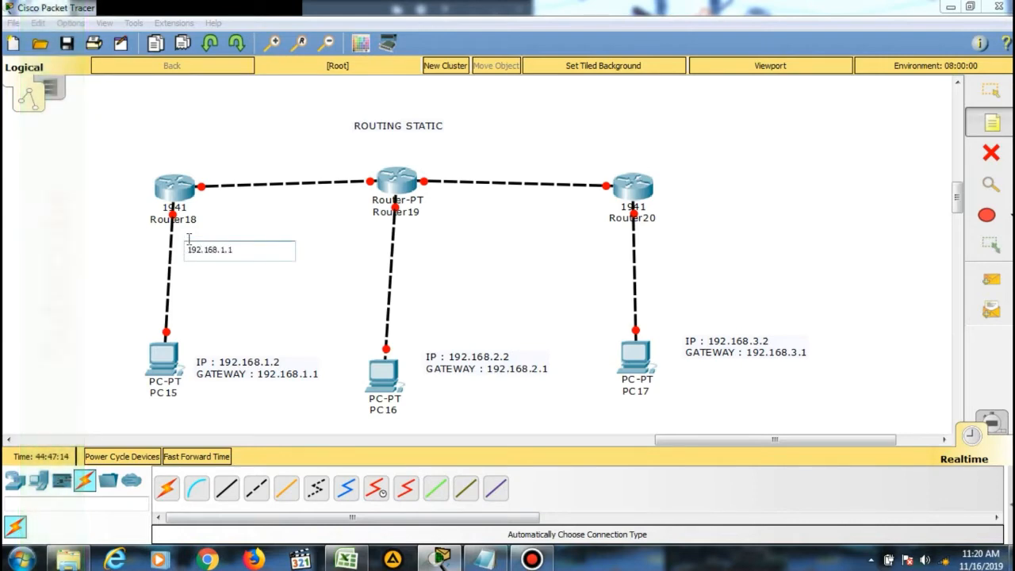
pyautogui.click(420, 232)
pyautogui.write('192.16')
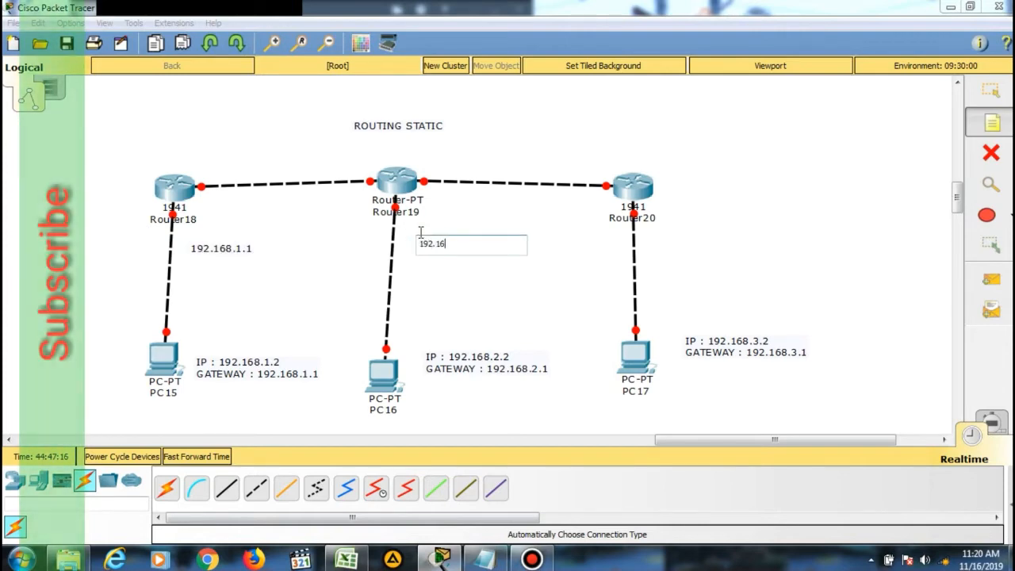
pyautogui.write('8.2.1')
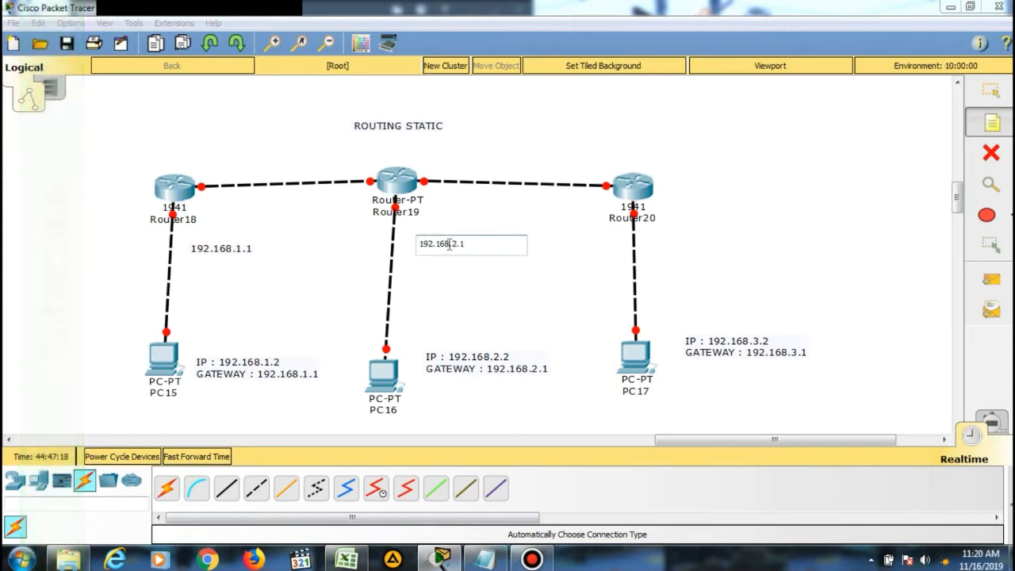
pyautogui.click(666, 235)
pyautogui.write('192.')
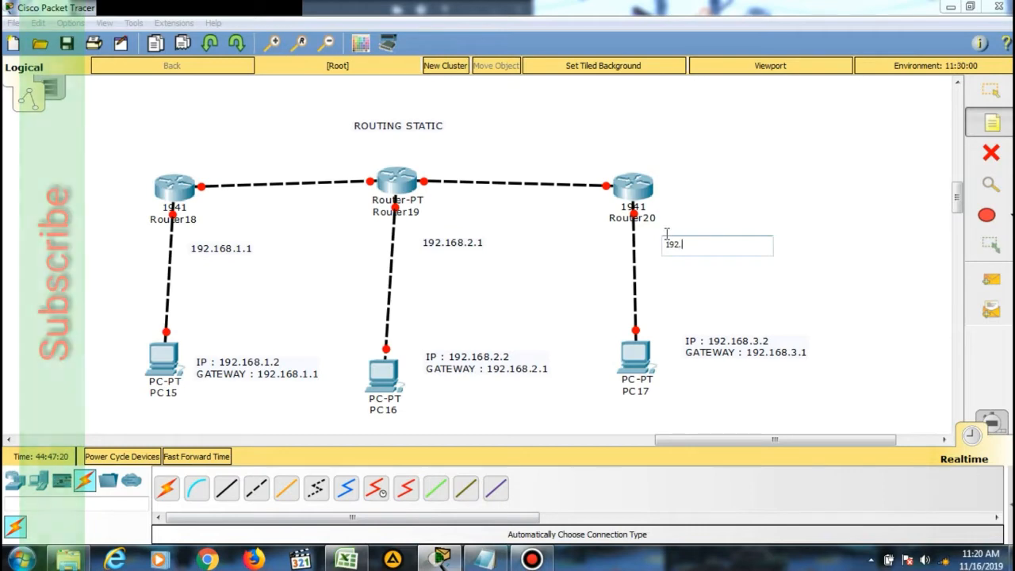
pyautogui.write('168.2.1')
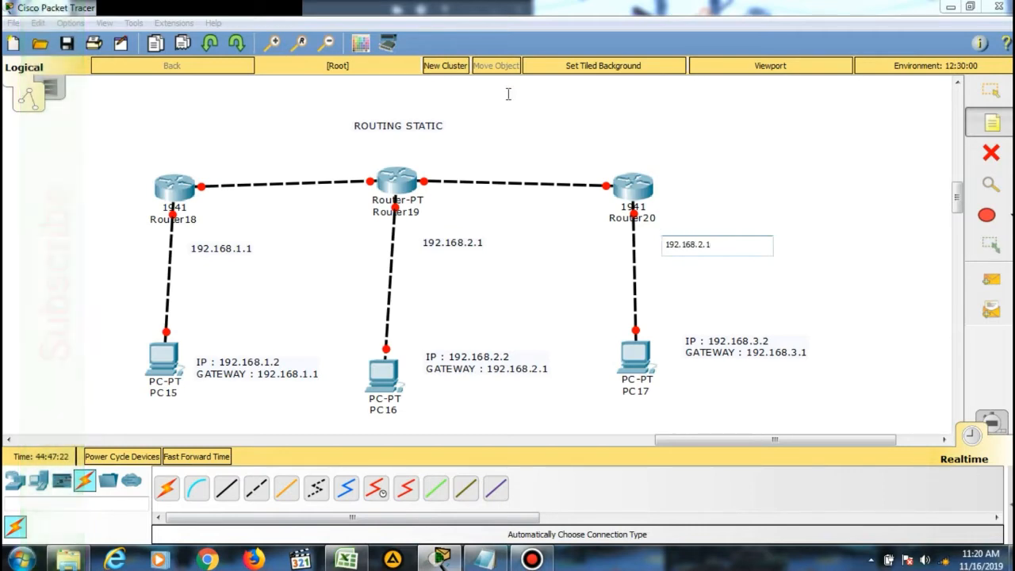
# Step: Label the Router18–Router19 link with notes above it: 192.168.4.1 at Router18's end and 192.168.4.2 at Router19's end
pyautogui.click(211, 163)
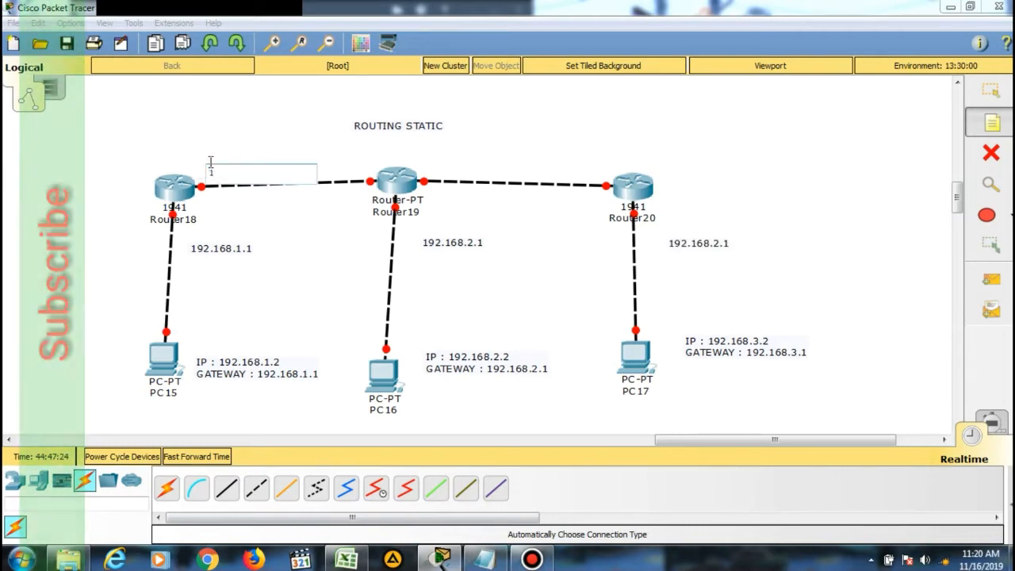
pyautogui.write('192.168')
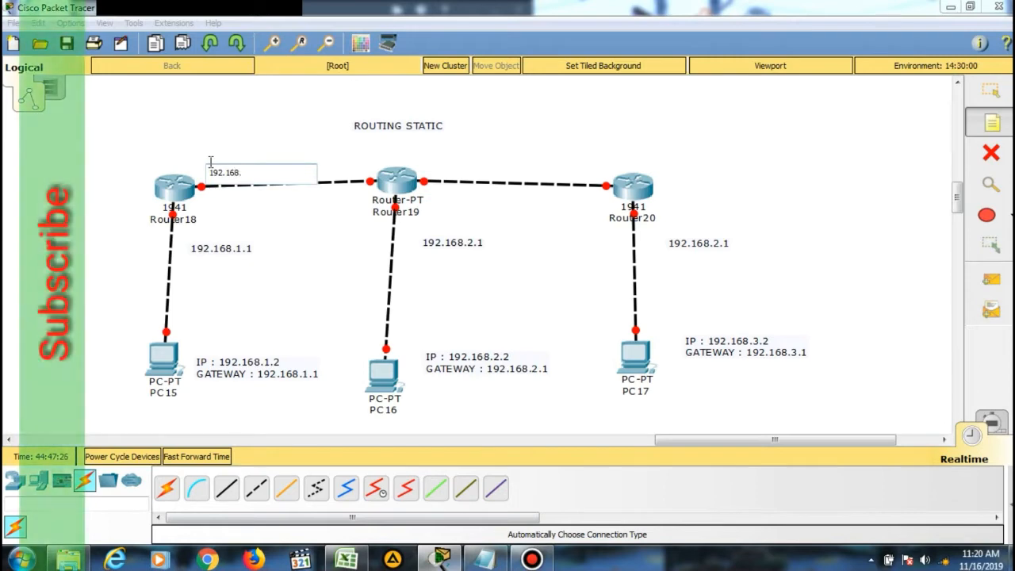
pyautogui.write('.4.1')
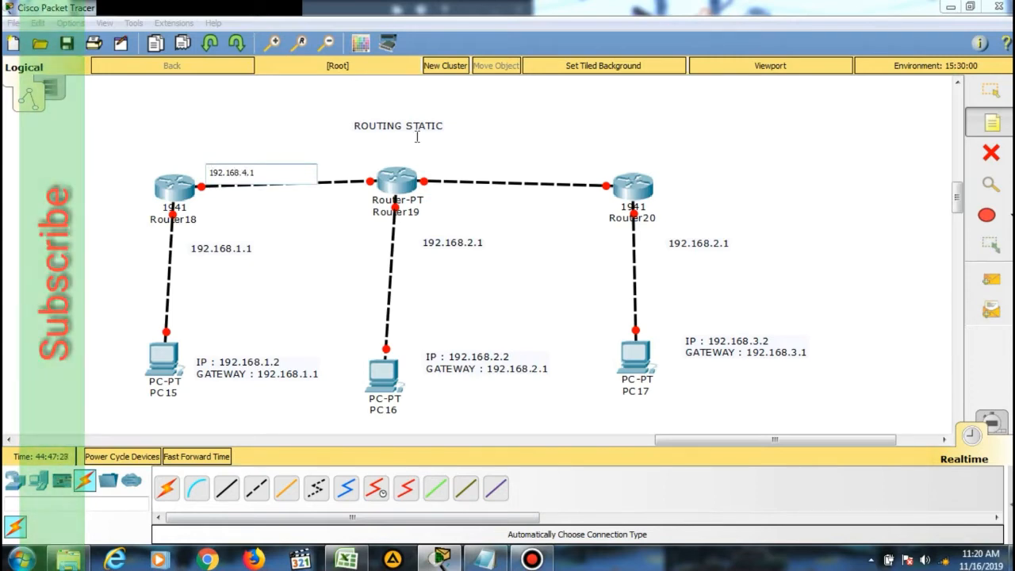
pyautogui.click(328, 162)
pyautogui.click(311, 161)
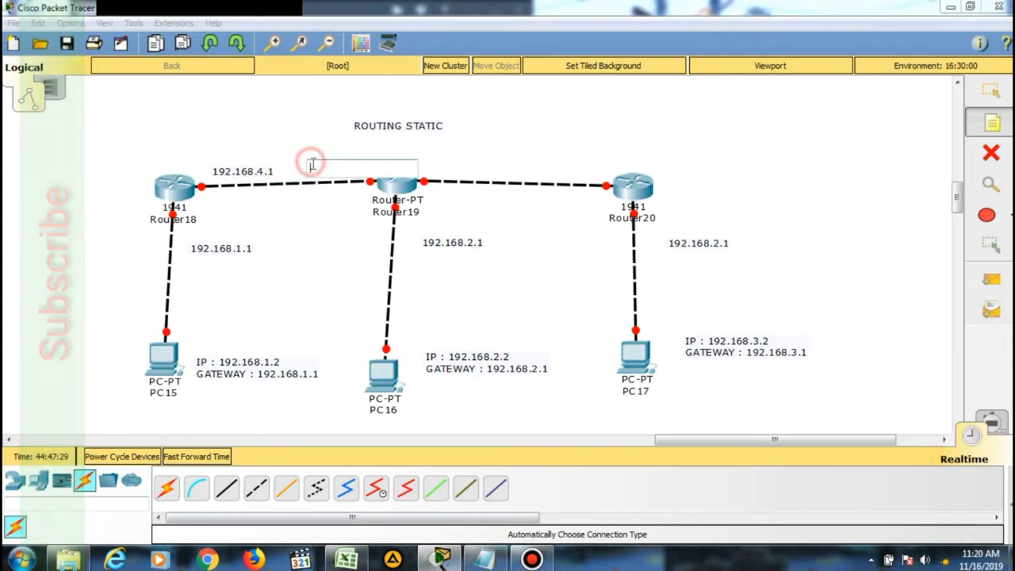
pyautogui.write('192.16')
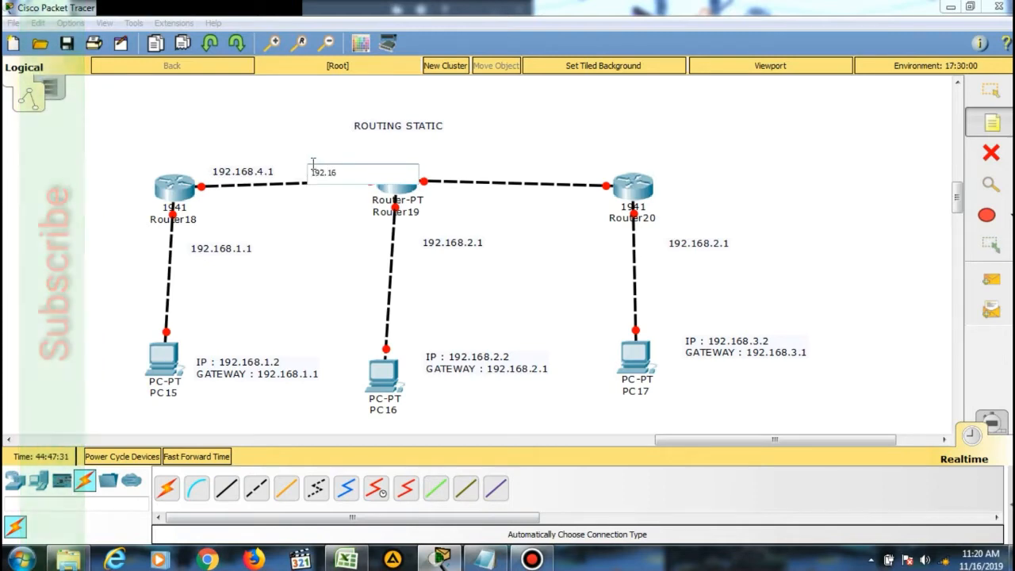
pyautogui.write('8.4.2')
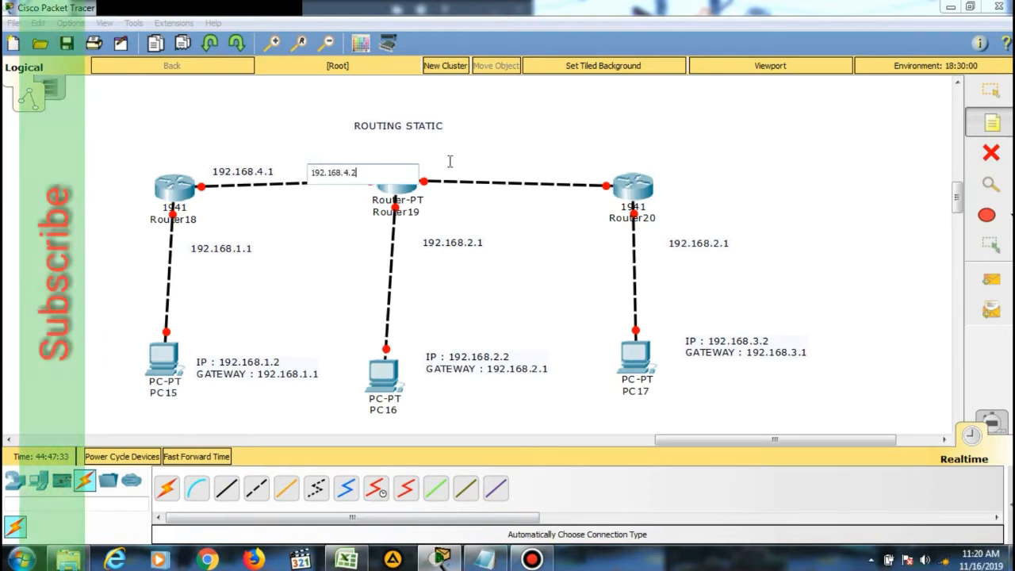
# Step: Label the Router19–Router20 link with notes above it: 192.168.5.2 at Router19's end and 192.168.5.1 at Router20's end
pyautogui.click(430, 159)
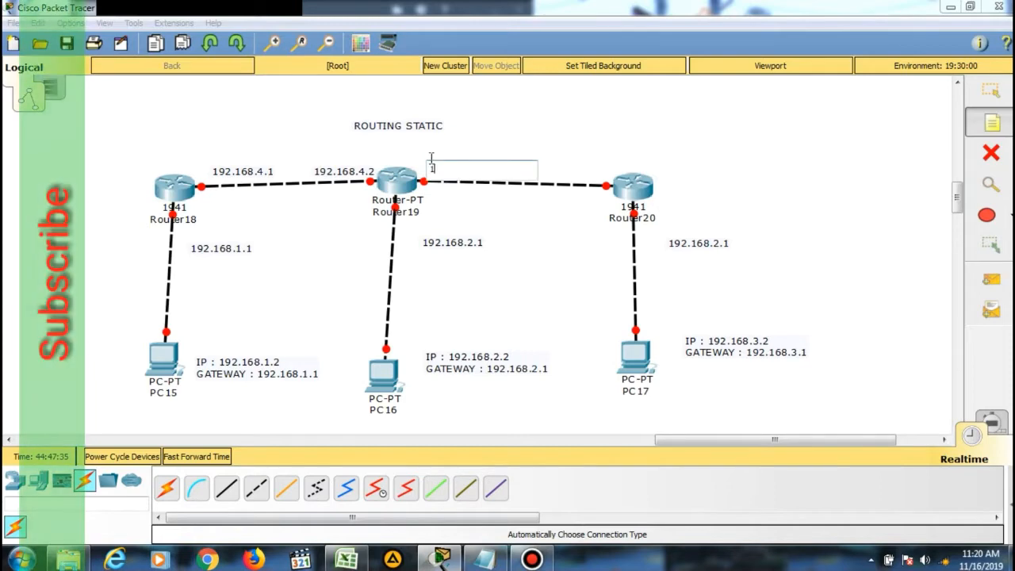
pyautogui.write('192.168.5.2')
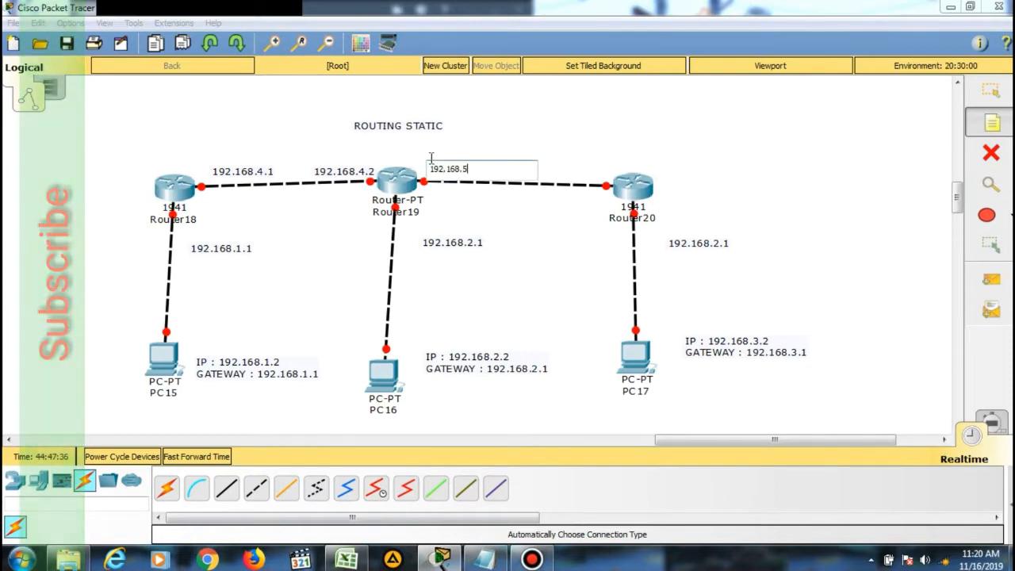
pyautogui.click(541, 166)
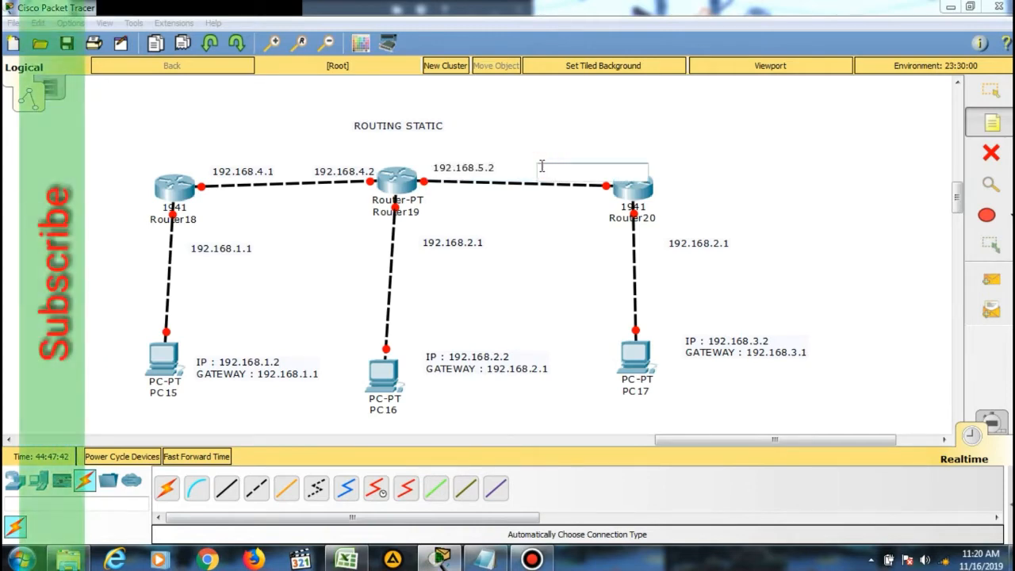
pyautogui.write('192.168.5.1')
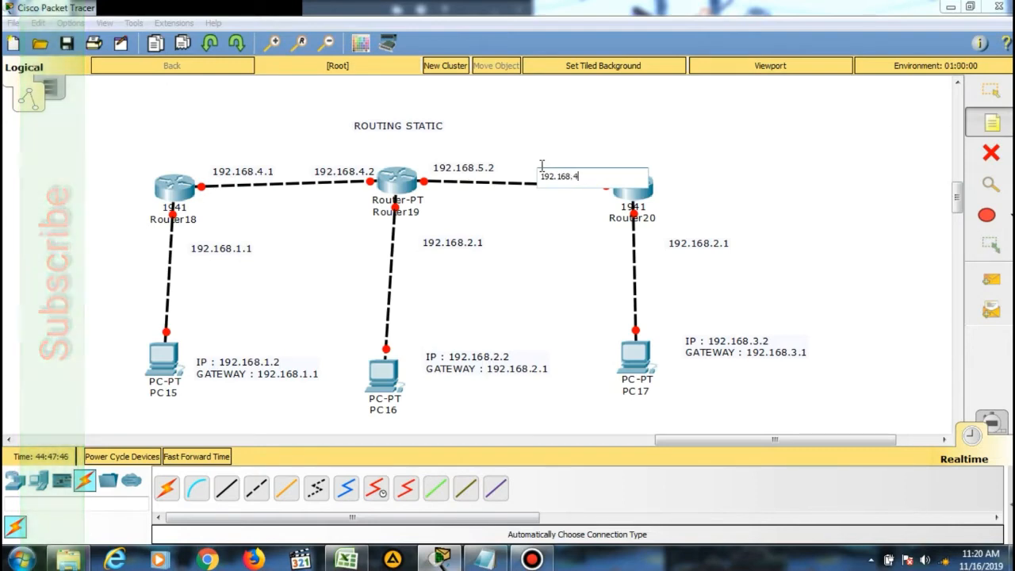
pyautogui.click(693, 154)
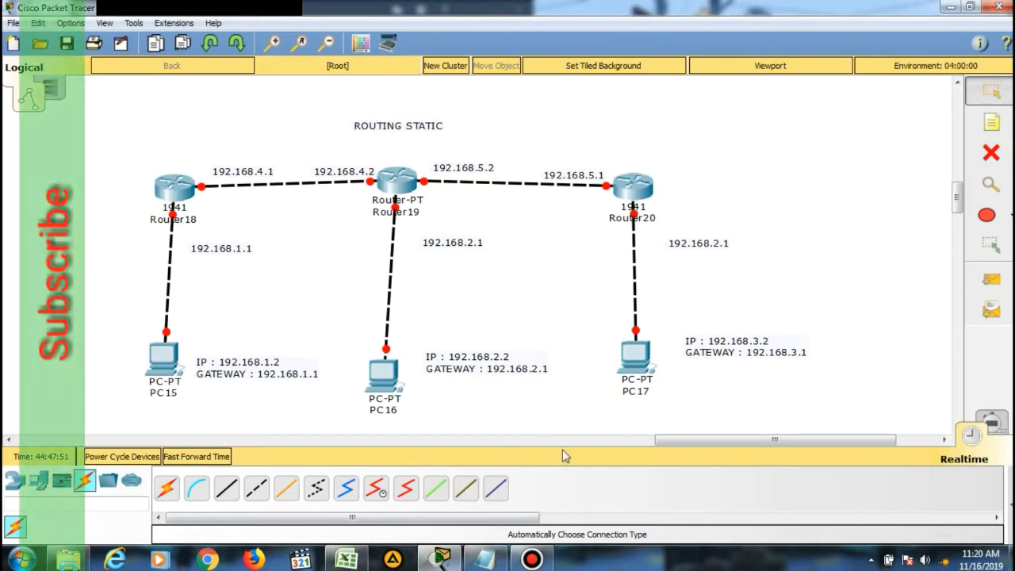
pyautogui.click(534, 559)
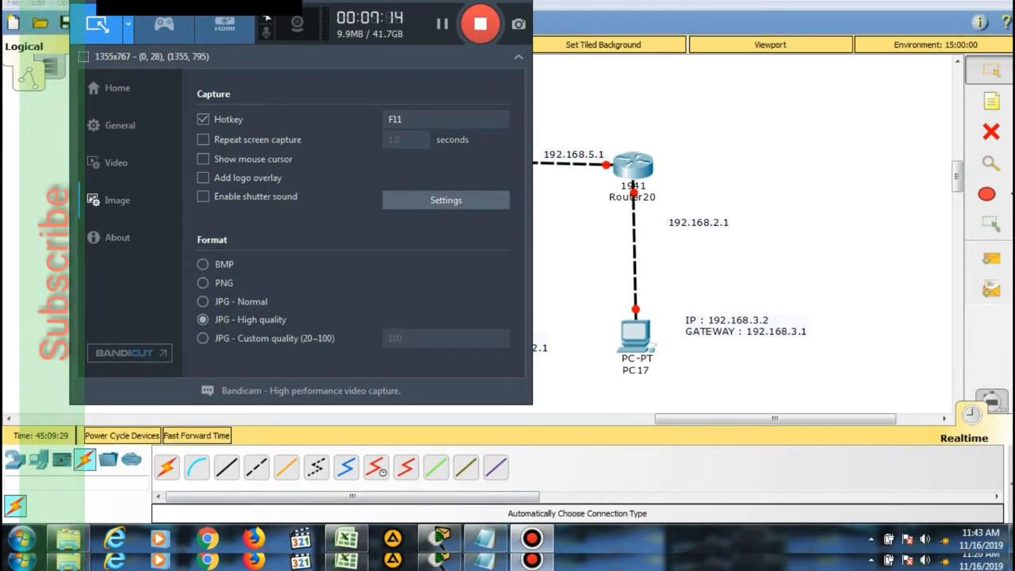
pyautogui.click(532, 542)
# Step: Switch to Notepad and replace the existing text with "SAMPPAI DISINI, KITA TINGGAL.."
pyautogui.click(504, 546)
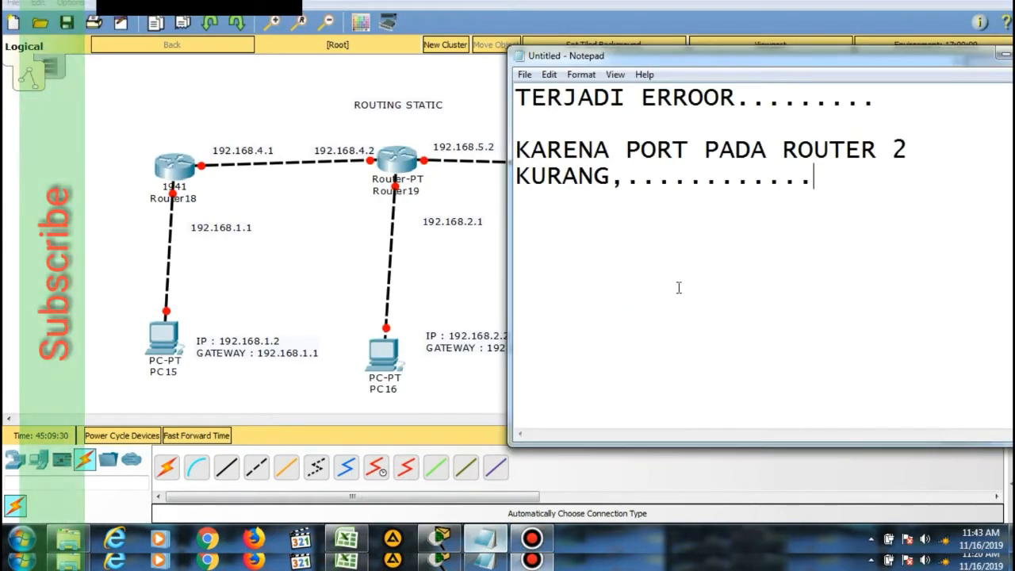
pyautogui.moveTo(783, 220); pyautogui.dragTo(504, 77)
pyautogui.write('SAMM')
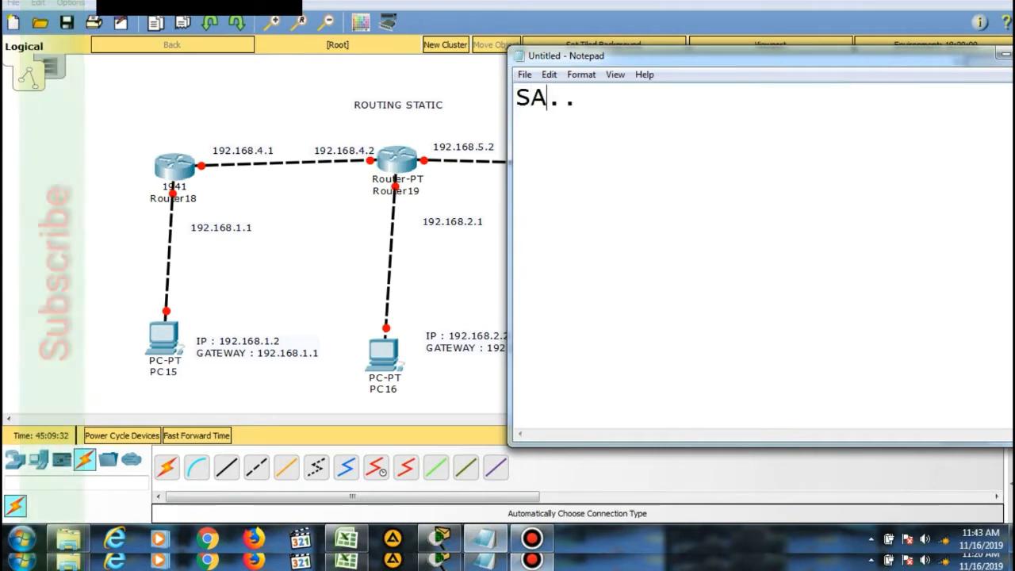
pyautogui.press('BackSpace')
pyautogui.write('PPAI DISNI')
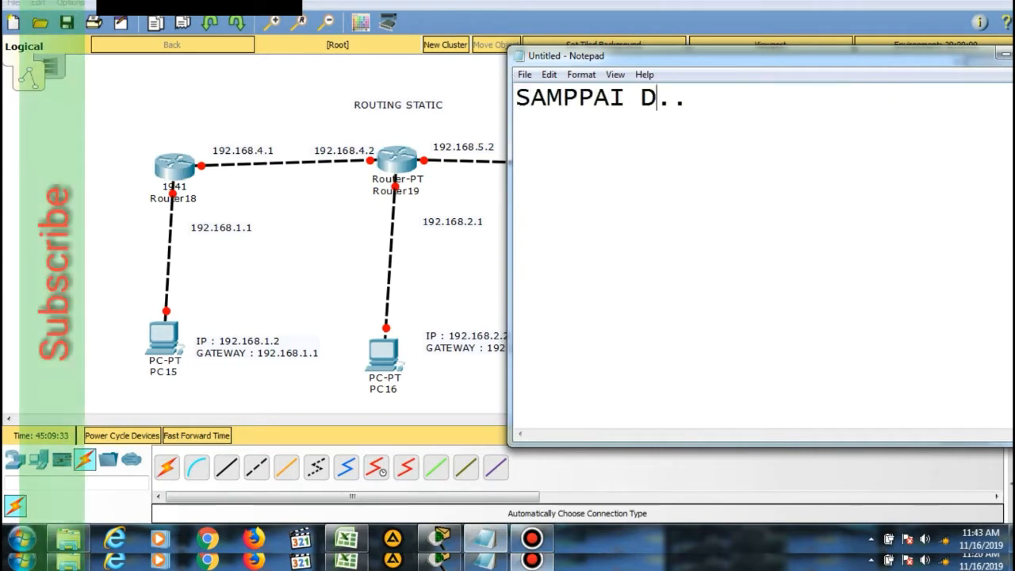
pyautogui.press('BackSpace')
pyautogui.press('BackSpace')
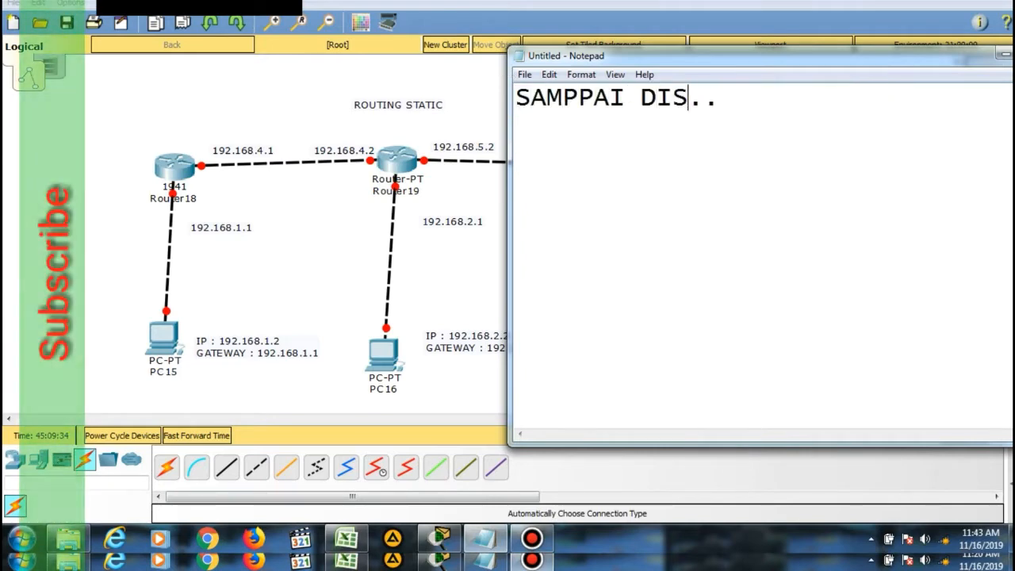
pyautogui.write('INI, KITA TINGGAL')
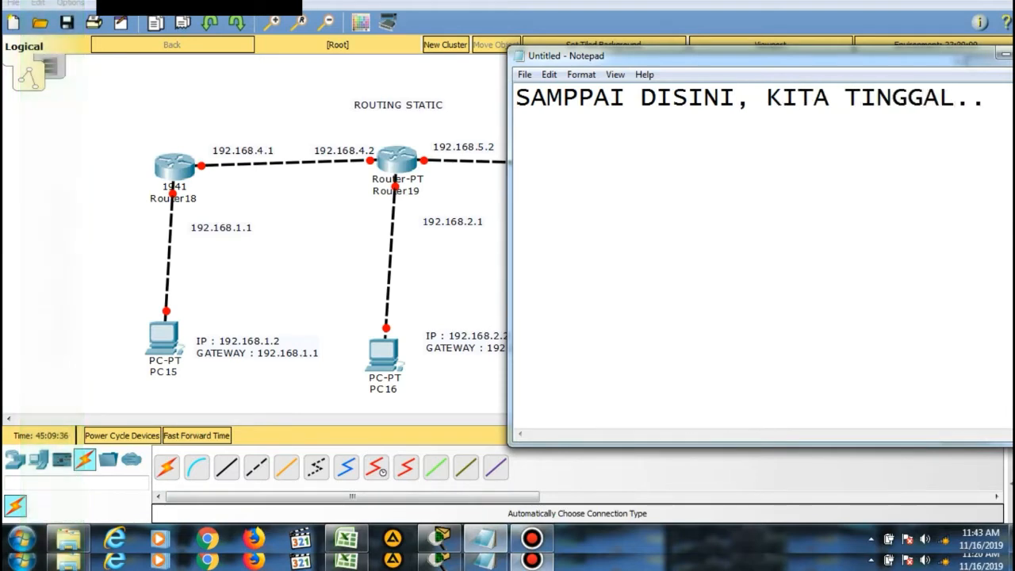
# Step: Add a second line reading "MENGINPUTKAN ALAMAT IP NYA PADA" to the Notepad explanation
pyautogui.press('Return')
pyautogui.write('MENGI')
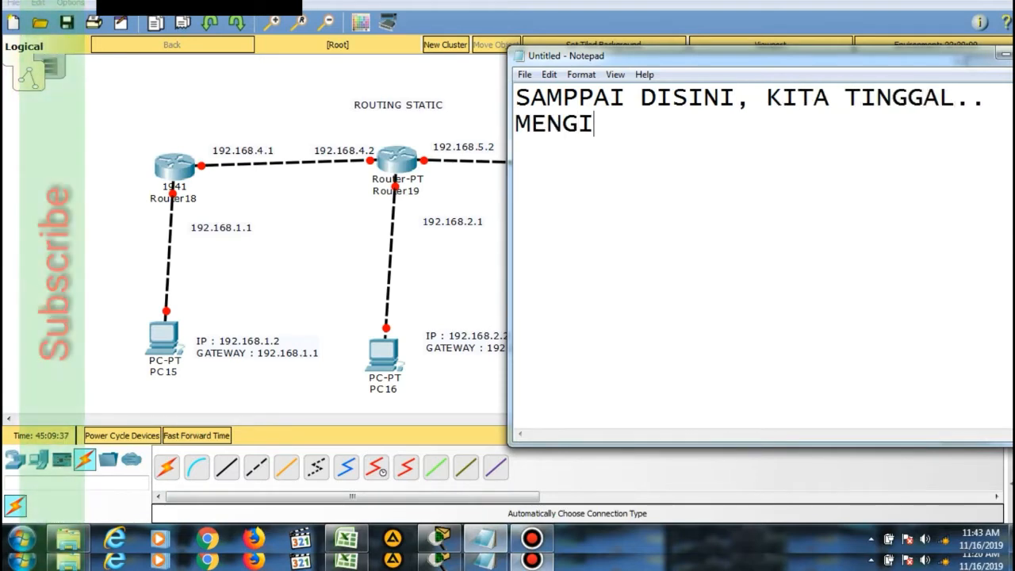
pyautogui.write('NPUTKAN')
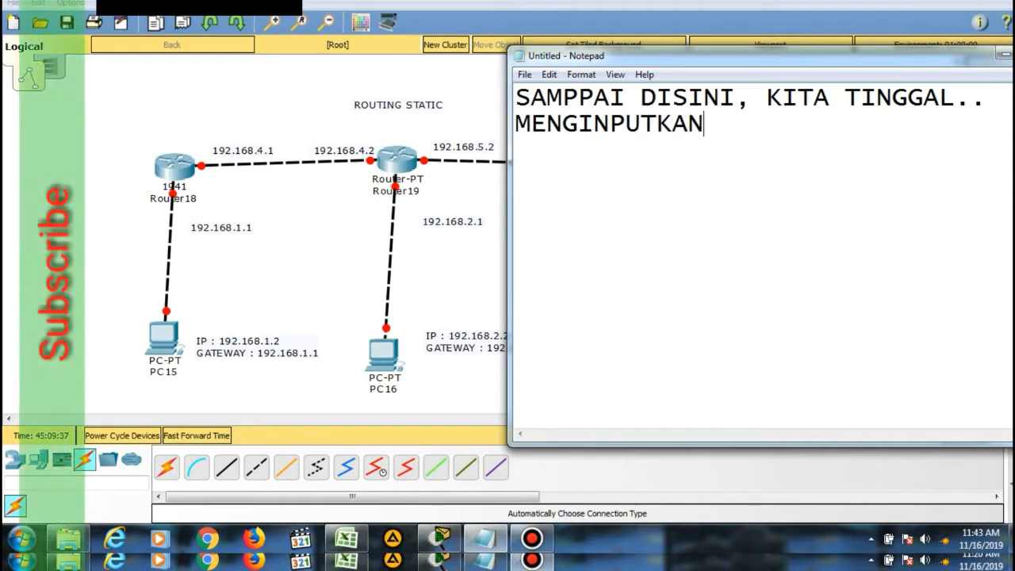
pyautogui.write(' ALAMAT ')
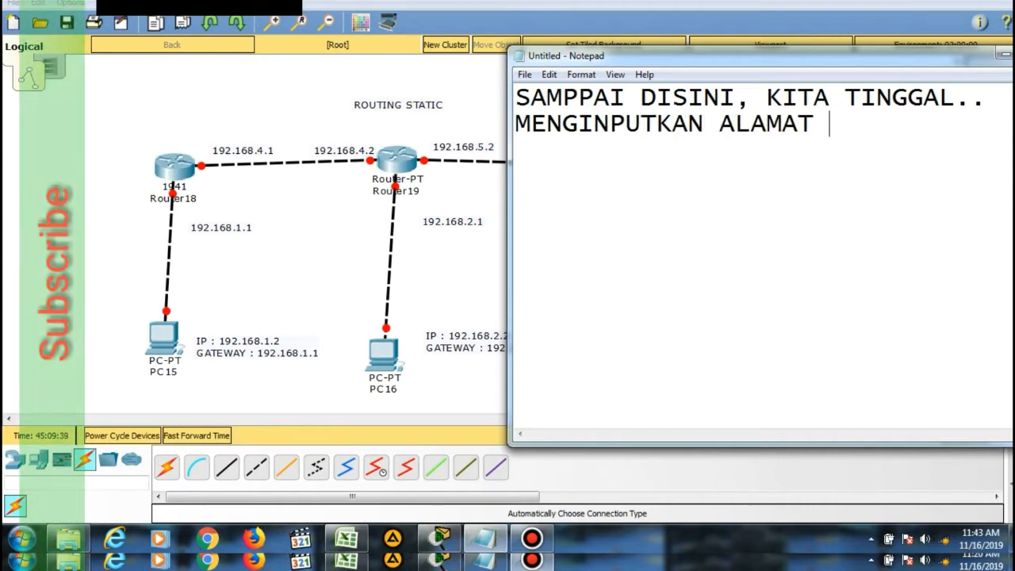
pyautogui.write('IP NYA ')
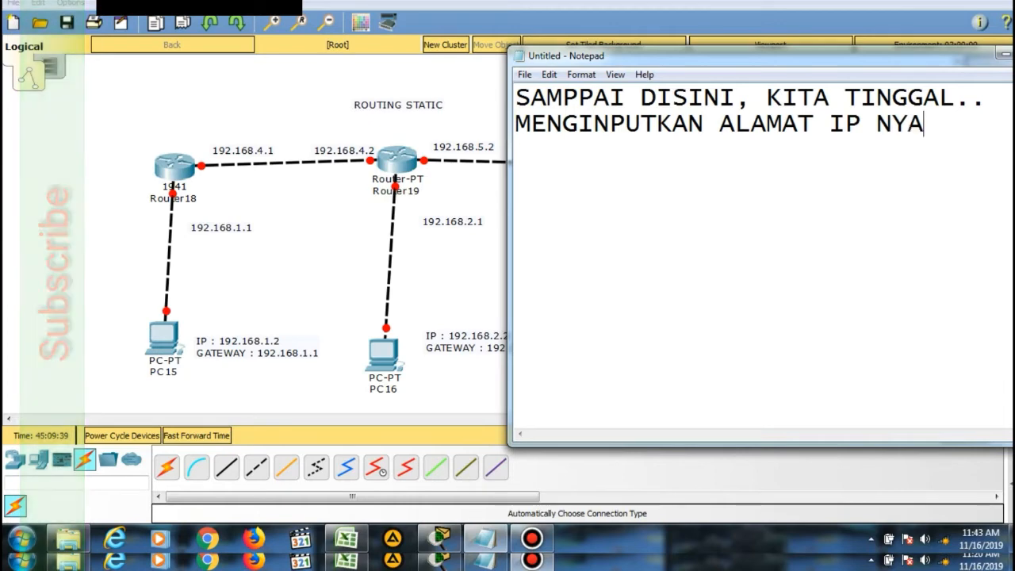
pyautogui.write('PADA')
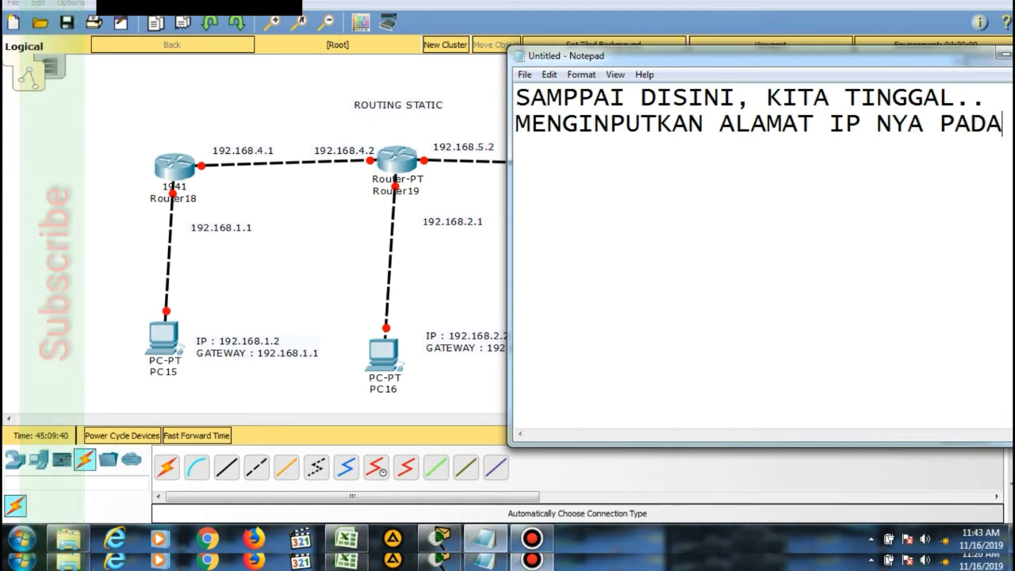
# Step: Add "ADAPTER MASING-MASING PERANGKAT" after a blank line, and minimize Notepad to return to Packet Tracer
pyautogui.press('Return')
pyautogui.press('Return')
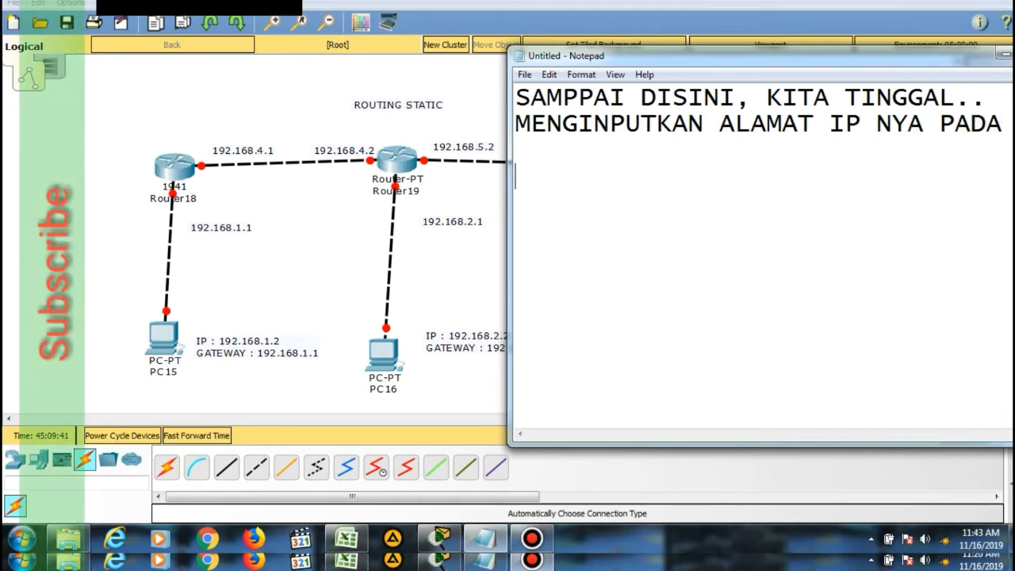
pyautogui.write('ADAPTER MAS')
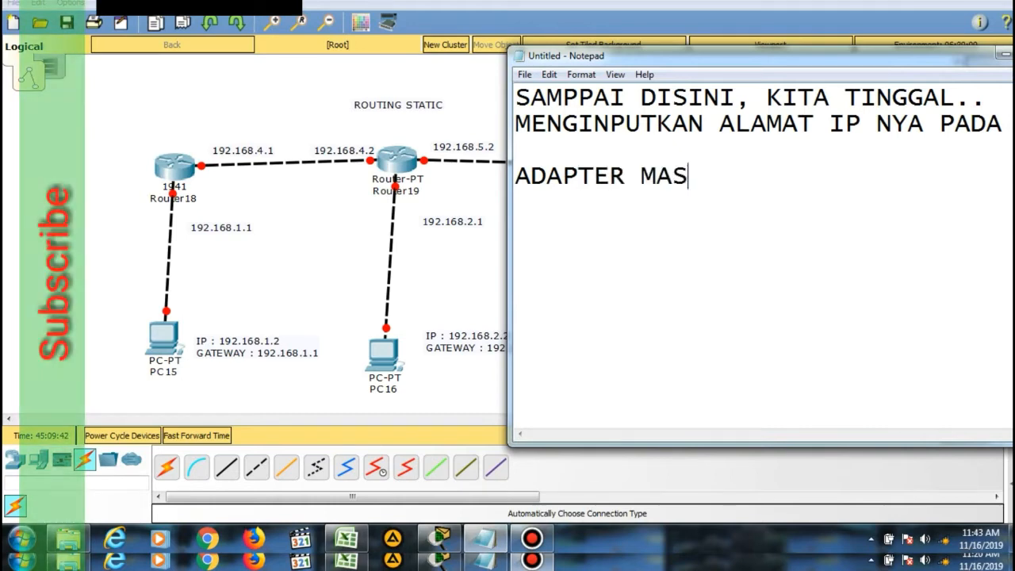
pyautogui.write('ING-MASIN')
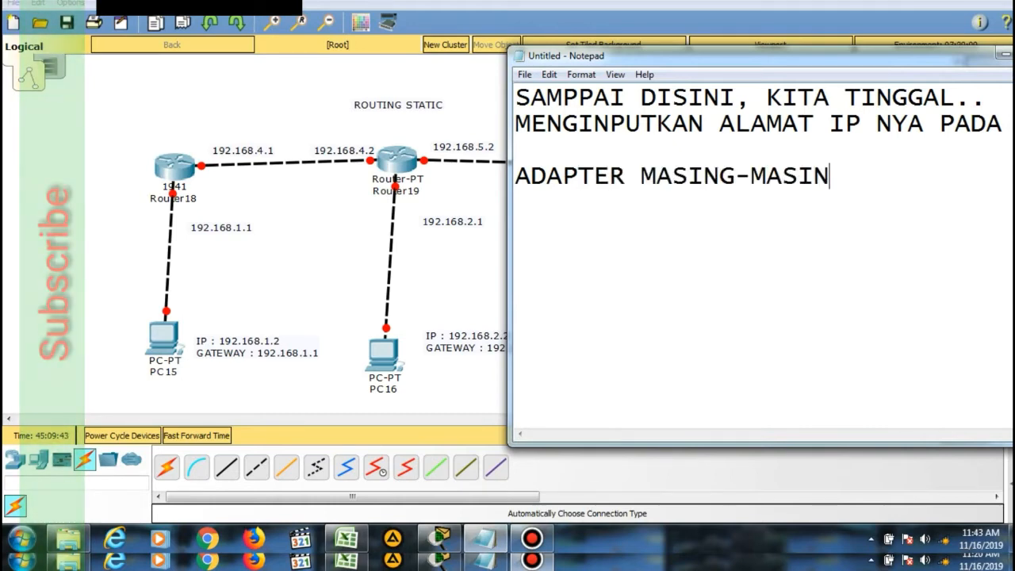
pyautogui.write('G PERANGKAT')
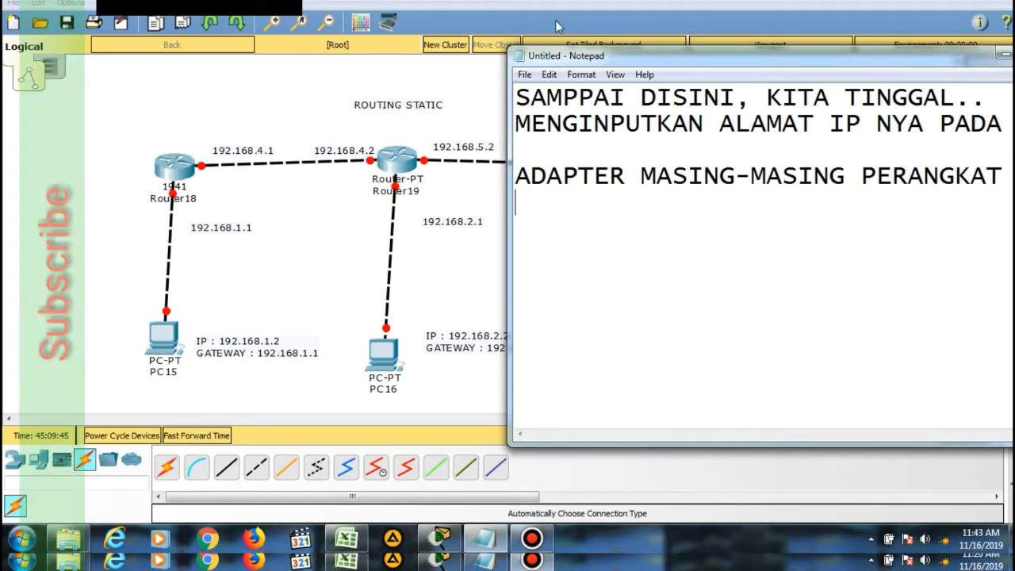
pyautogui.click(998, 56)
# Step: Open the IP configuration of PC15 and set its static IP address to 192.168.1.2
pyautogui.moveTo(167, 355); pyautogui.dragTo(170, 347)
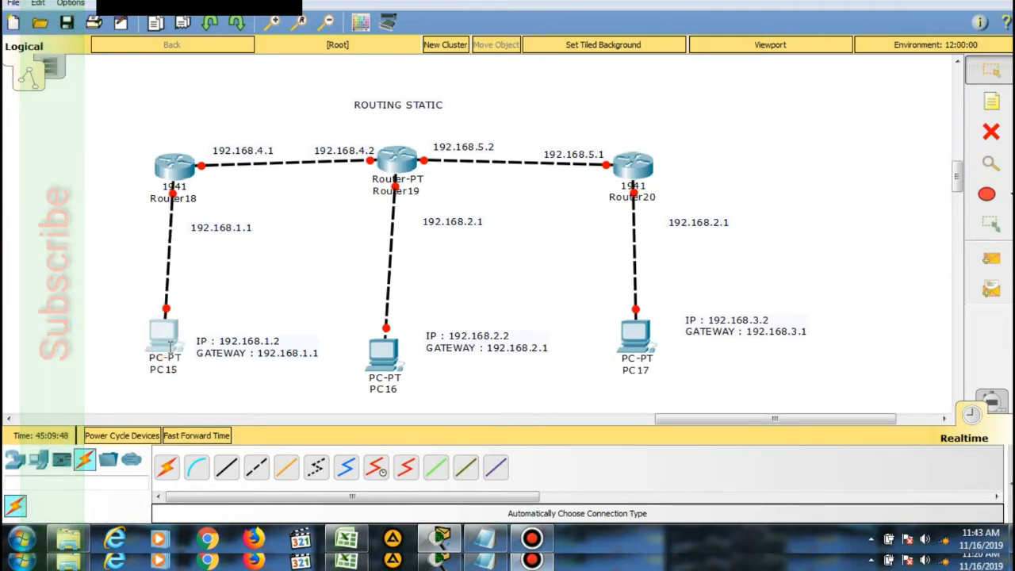
pyautogui.click(165, 338)
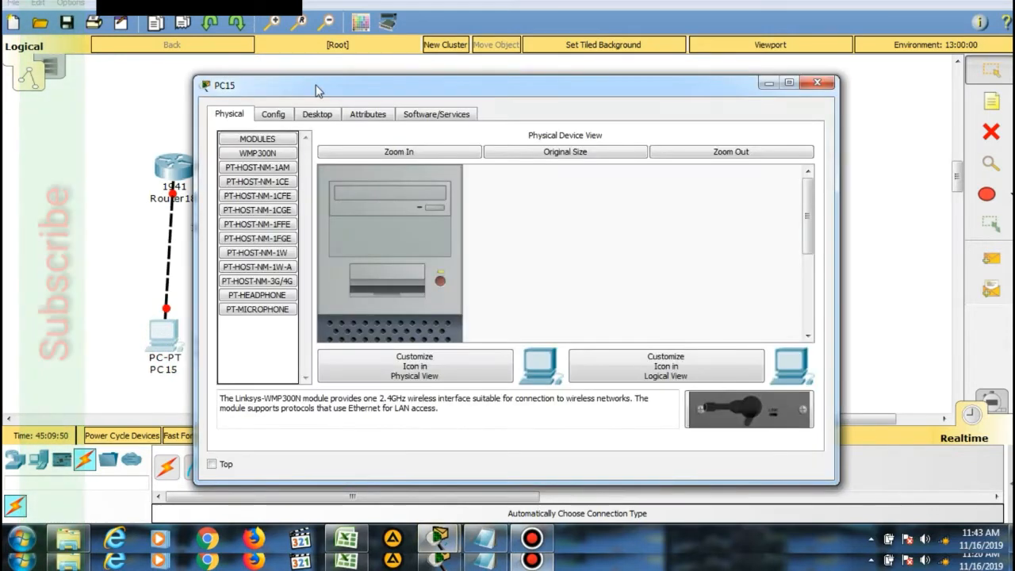
pyautogui.moveTo(429, 82); pyautogui.dragTo(675, 64)
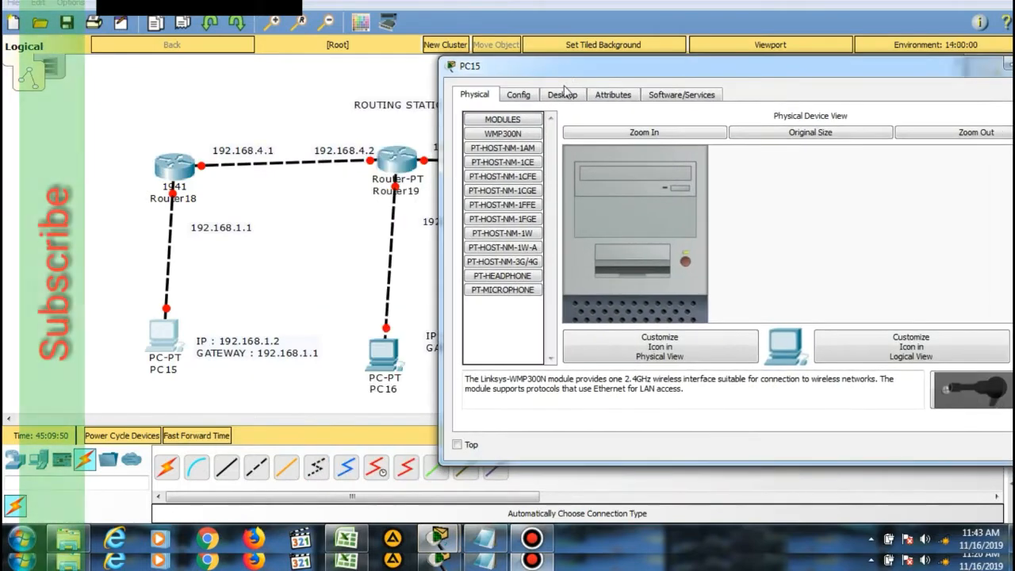
pyautogui.click(564, 97)
pyautogui.click(514, 166)
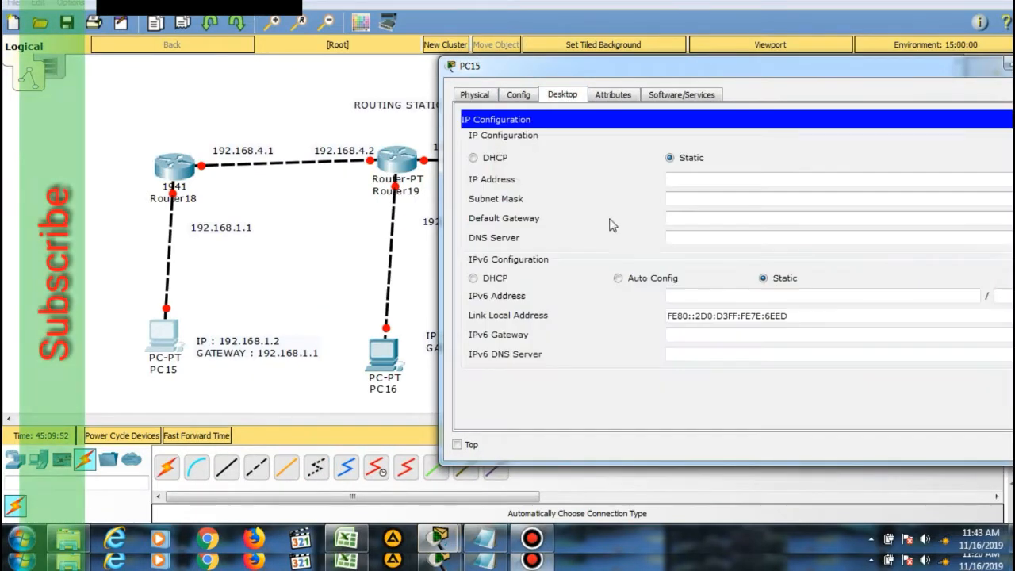
pyautogui.click(677, 183)
pyautogui.write('192.168.1.2')
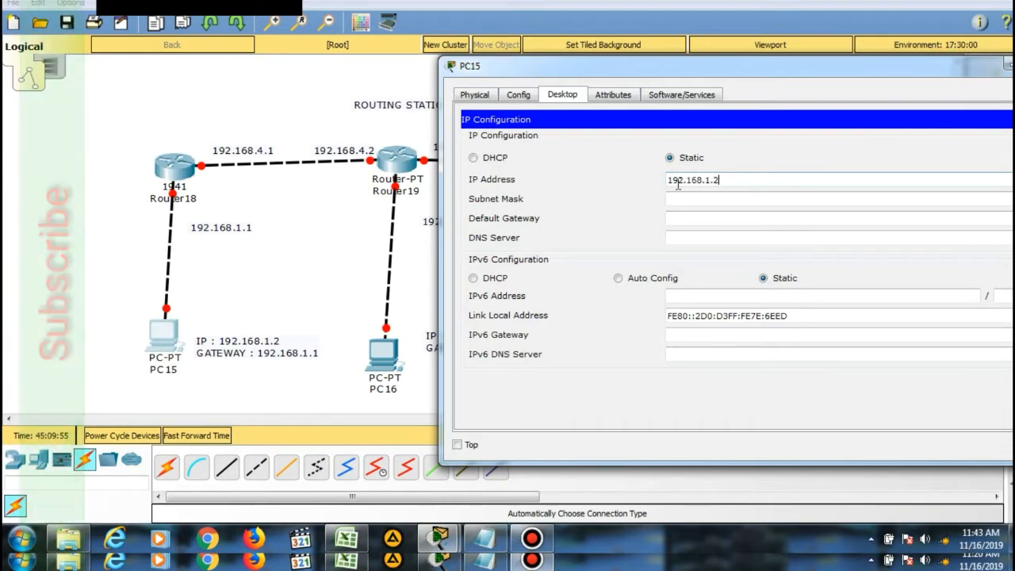
# Step: Fill in PC15's default subnet mask 255.255.255.0, set its default gateway to 192.168.1.1, and close the device window
pyautogui.press('Tab')
pyautogui.press('Tab')
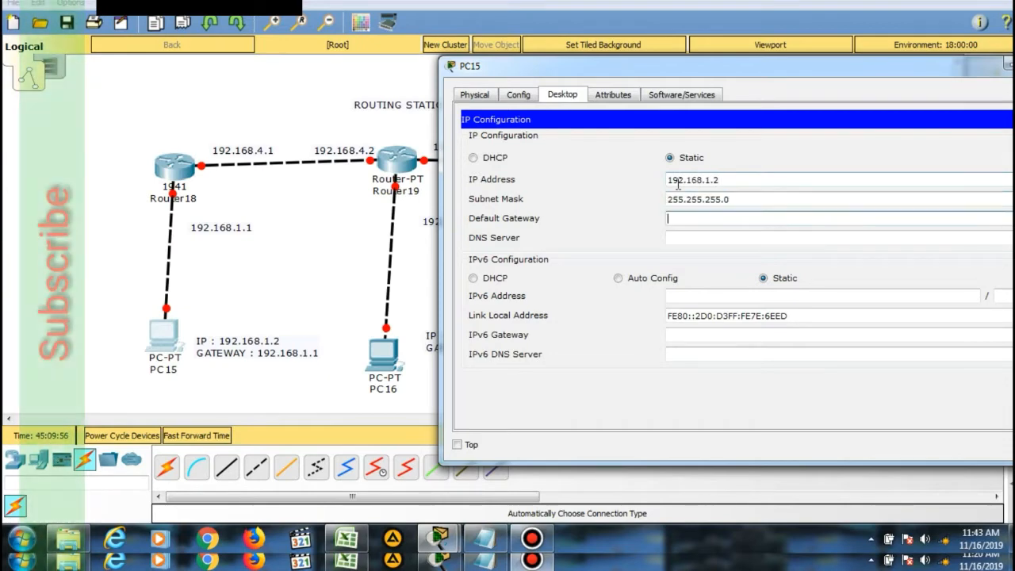
pyautogui.write('192.168.1.1')
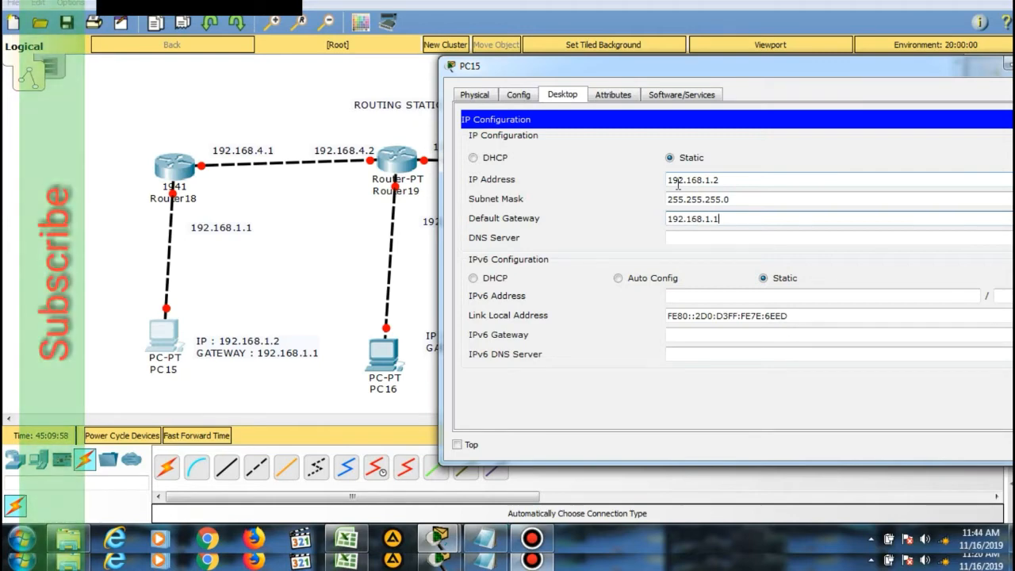
pyautogui.press('Tab')
pyautogui.moveTo(867, 75); pyautogui.dragTo(690, 97)
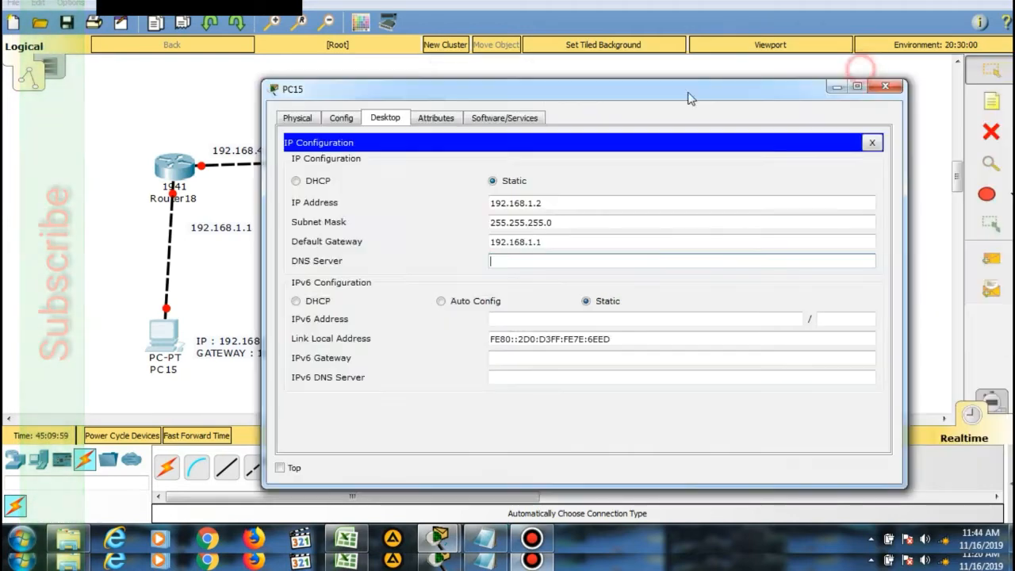
pyautogui.click(884, 85)
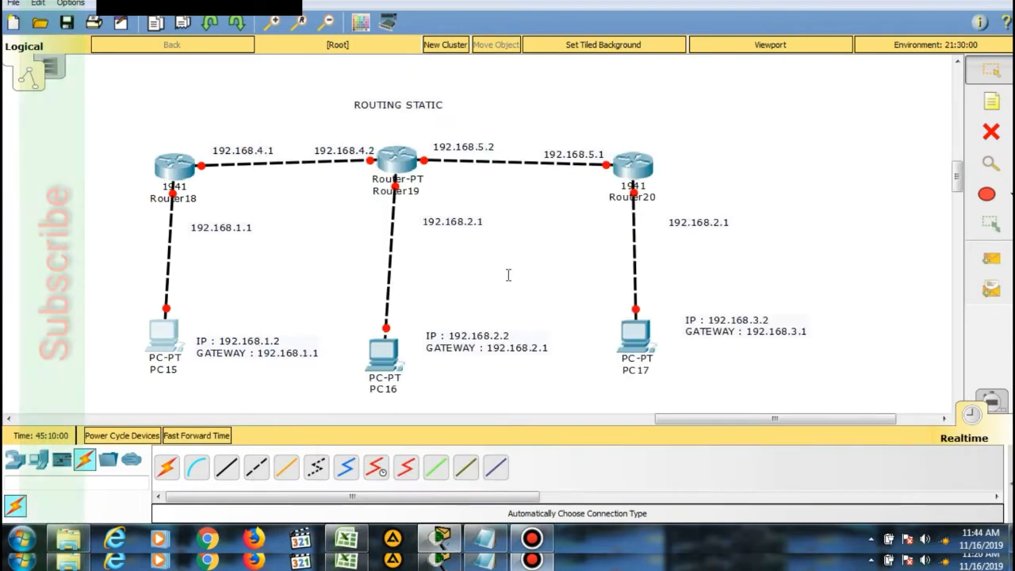
# Step: Open the IP configuration of PC16 and set its static IP address to 192.168.2.2
pyautogui.click(385, 349)
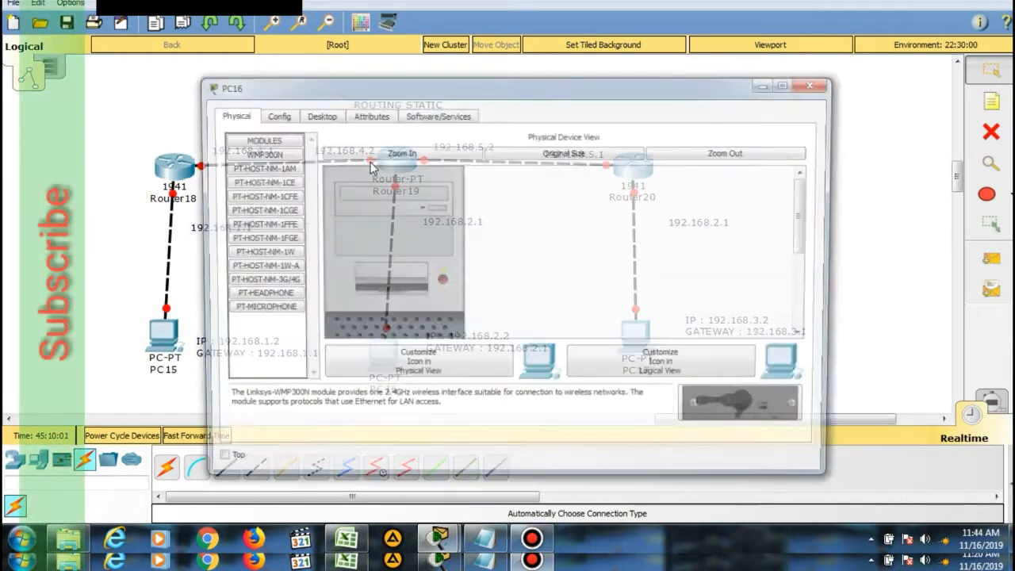
pyautogui.click(317, 113)
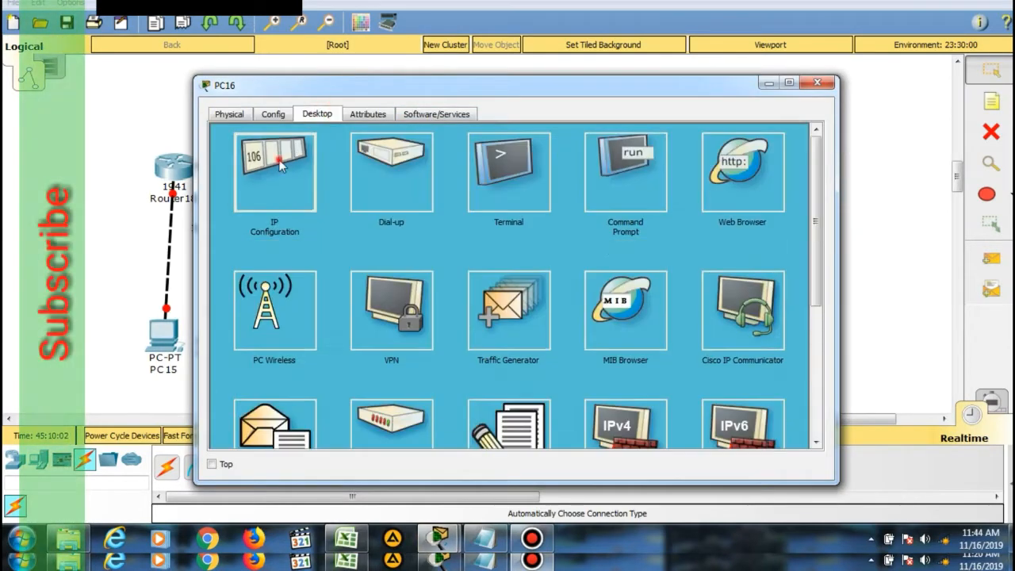
pyautogui.click(273, 159)
pyautogui.moveTo(319, 92); pyautogui.dragTo(481, 47)
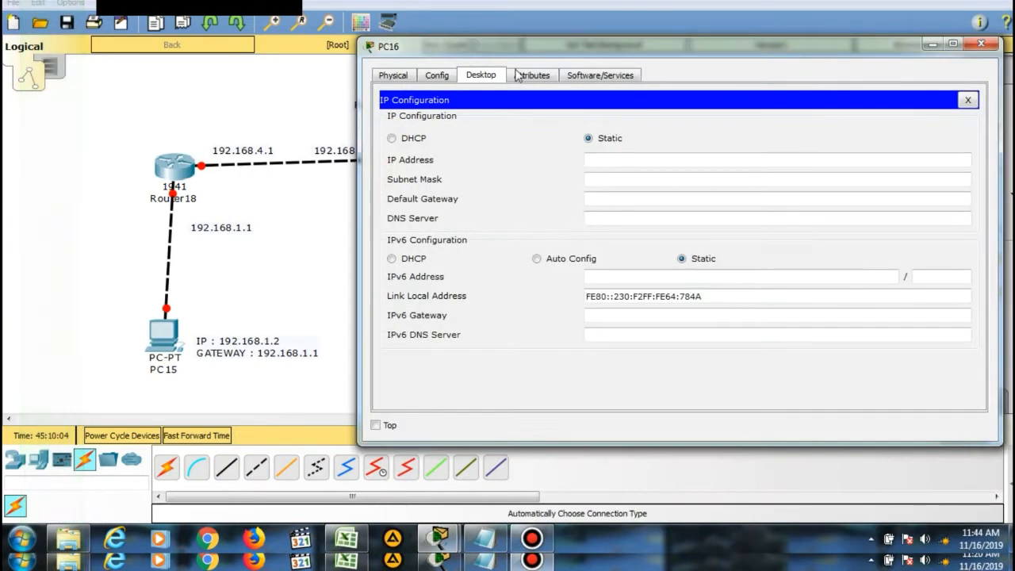
pyautogui.click(618, 154)
pyautogui.write('192')
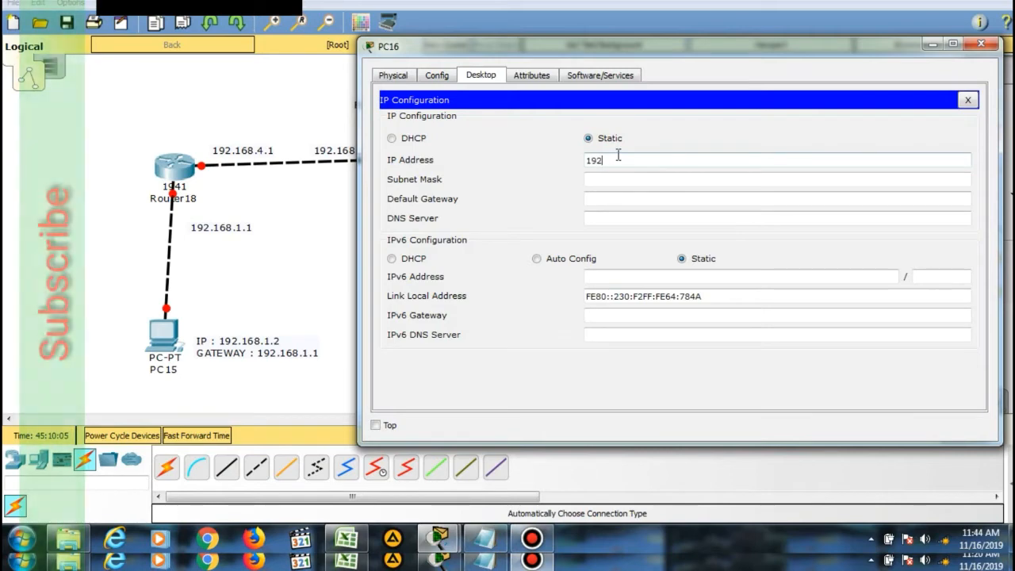
pyautogui.write('.16')
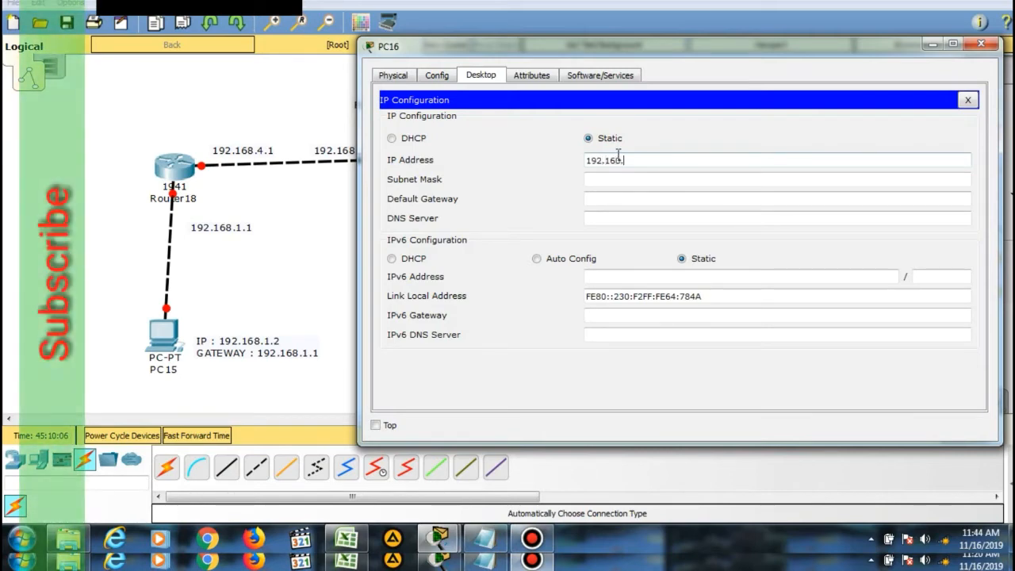
pyautogui.write('8.2.2')
# Step: Fill in PC16's default subnet mask 255.255.255.0, set its default gateway to 192.168.2.1, and close the device window
pyautogui.press('Tab')
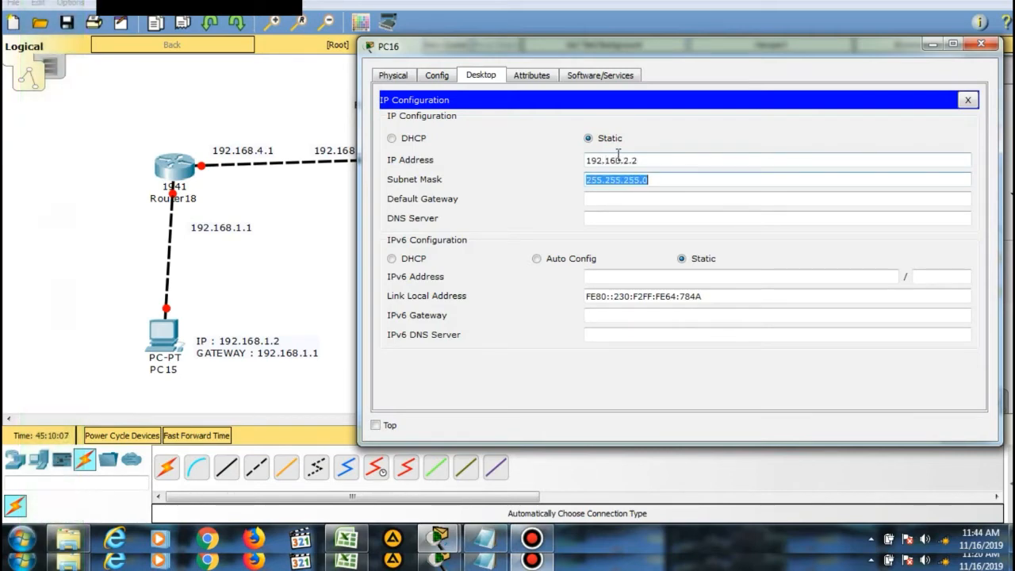
pyautogui.click(823, 199)
pyautogui.write('192.168')
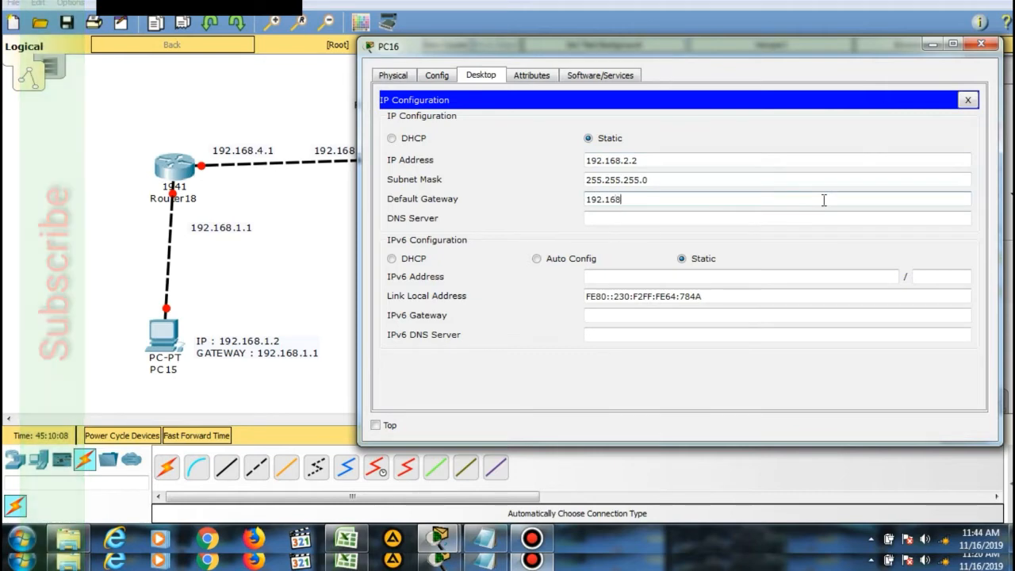
pyautogui.write('.2.1')
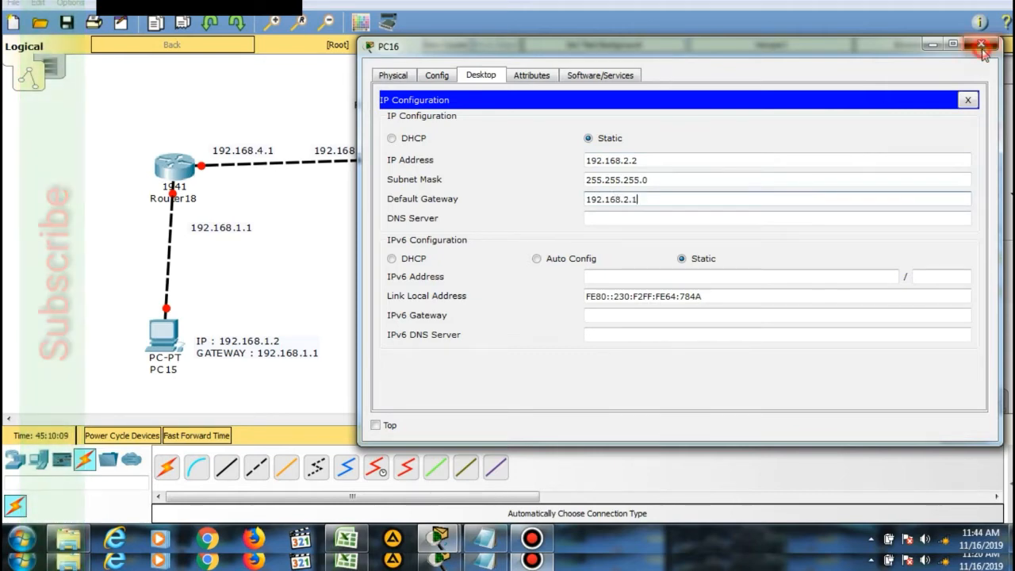
pyautogui.click(981, 44)
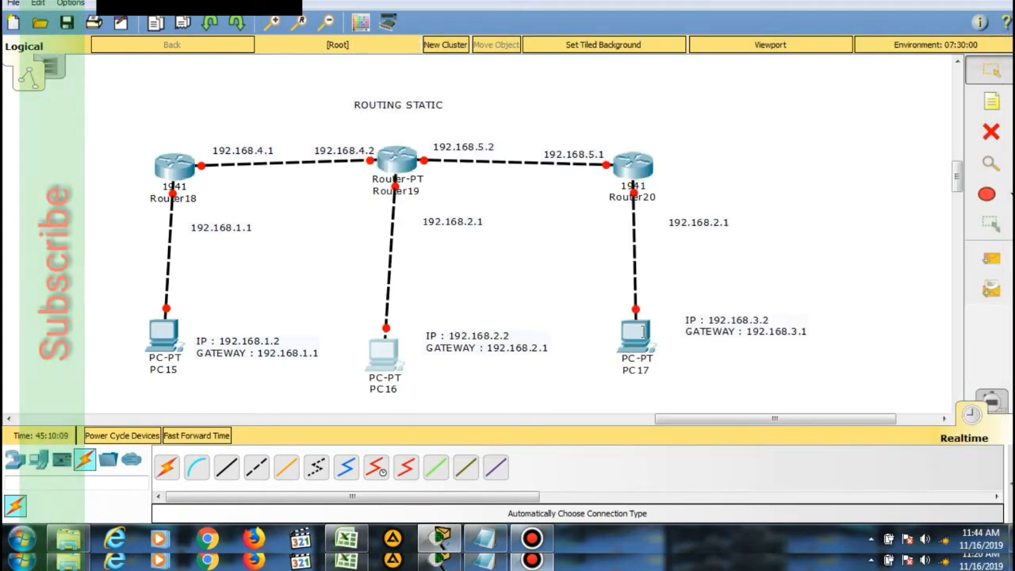
# Step: Open the IP configuration of PC17 and set its static IP address to 192.168.3.2
pyautogui.click(640, 333)
pyautogui.click(317, 114)
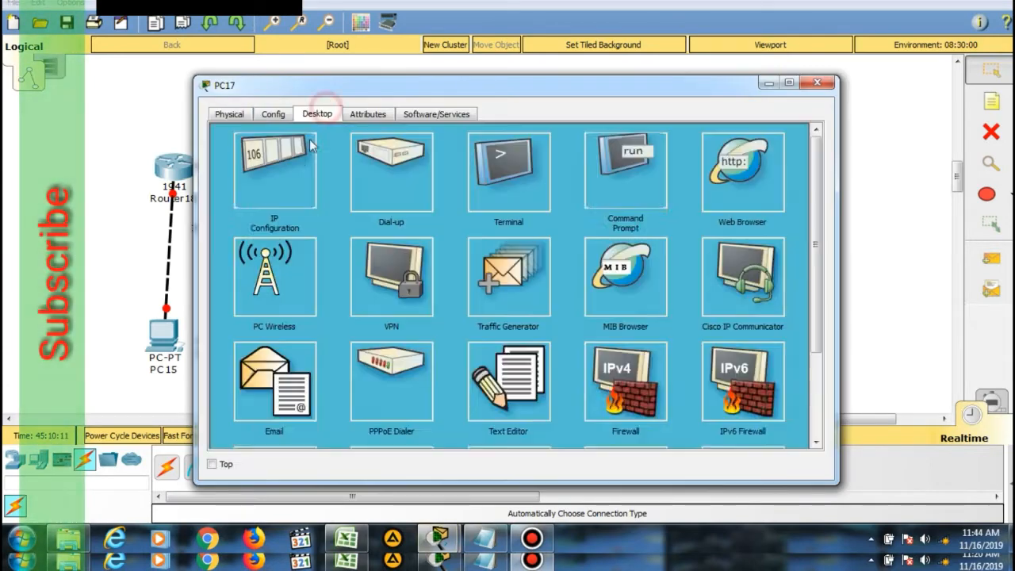
pyautogui.click(299, 159)
pyautogui.click(516, 203)
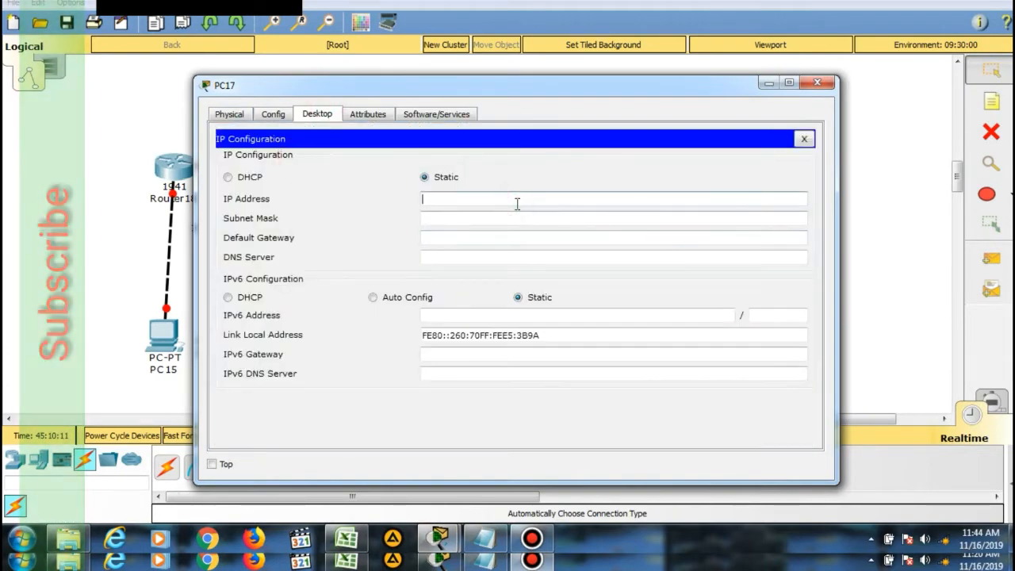
pyautogui.write('192168')
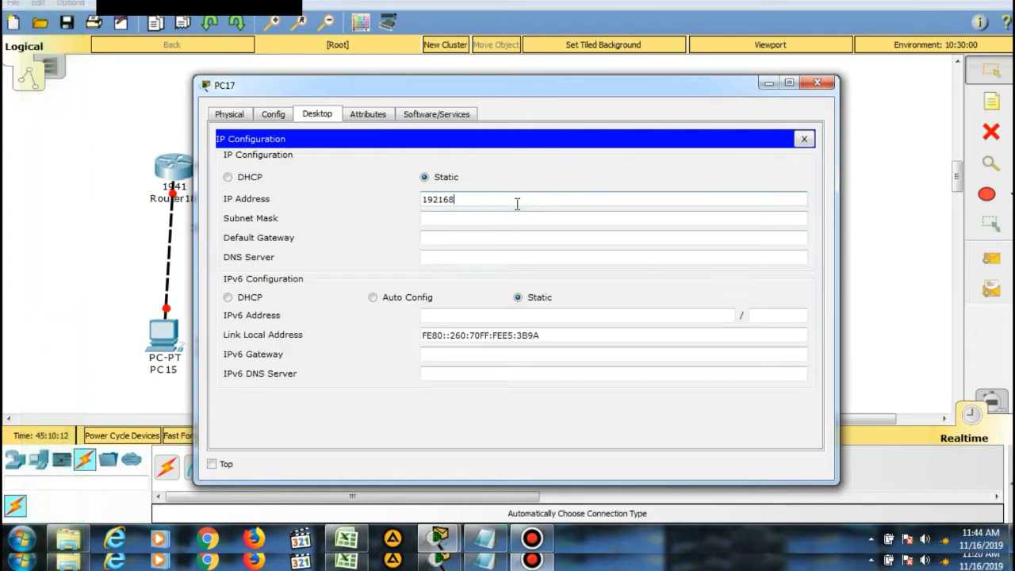
pyautogui.press('BackSpace')
pyautogui.press('BackSpace')
pyautogui.press('BackSpace')
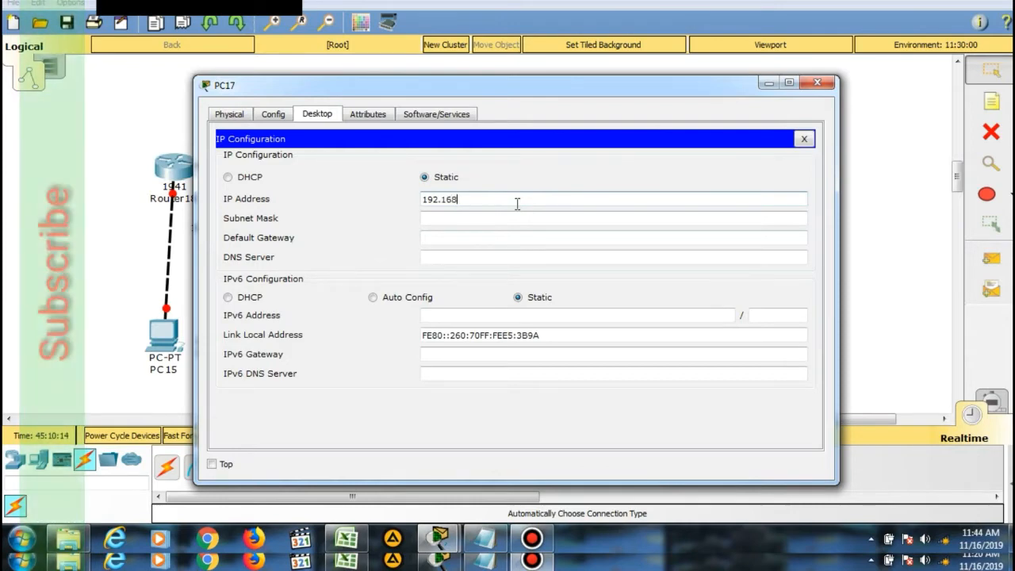
# Step: Fill in PC17's default subnet mask 255.255.255.0, set its default gateway to 192.168.3.1, and close the device window
pyautogui.press('Tab')
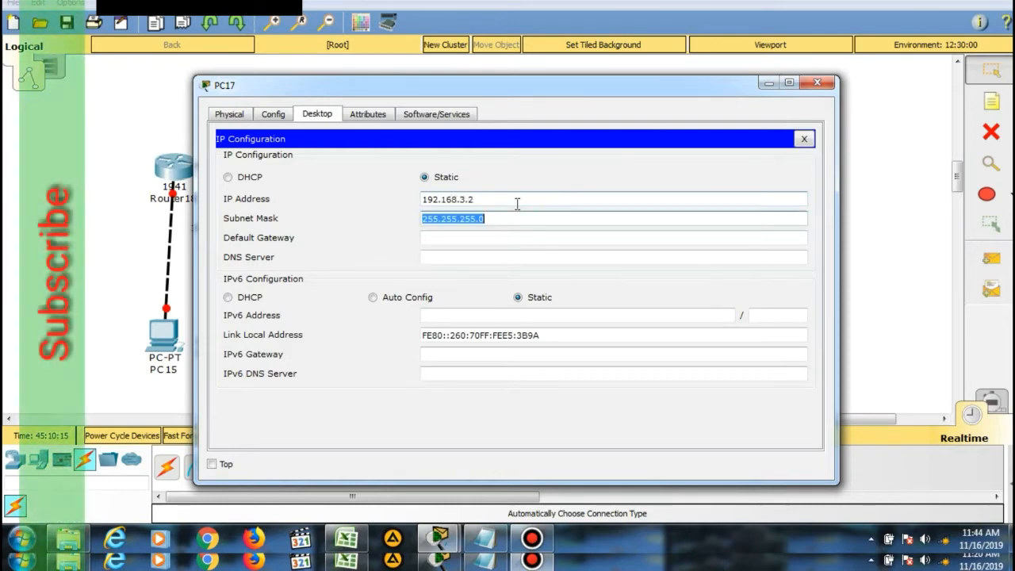
pyautogui.press('Tab')
pyautogui.write('192.')
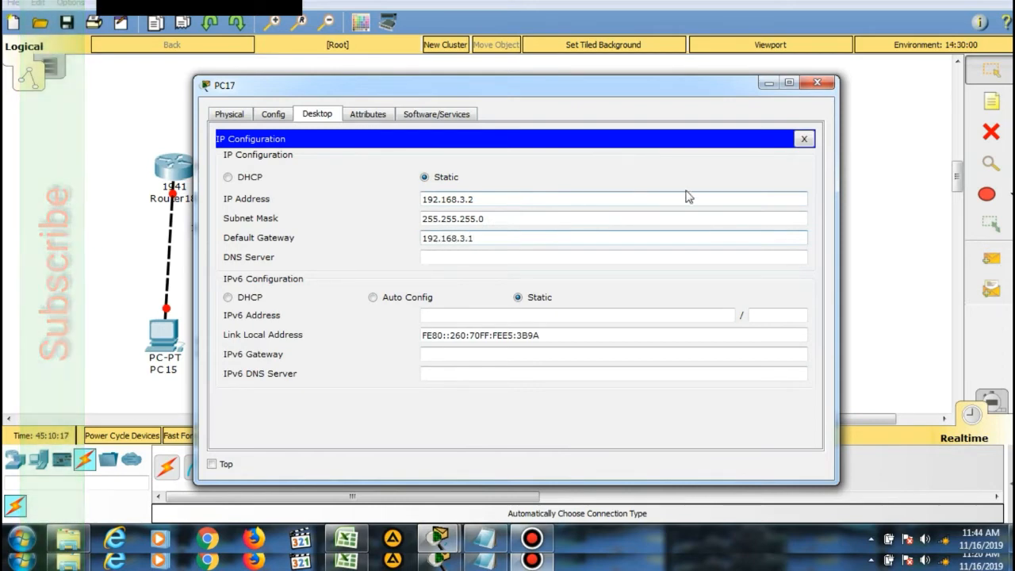
pyautogui.click(817, 82)
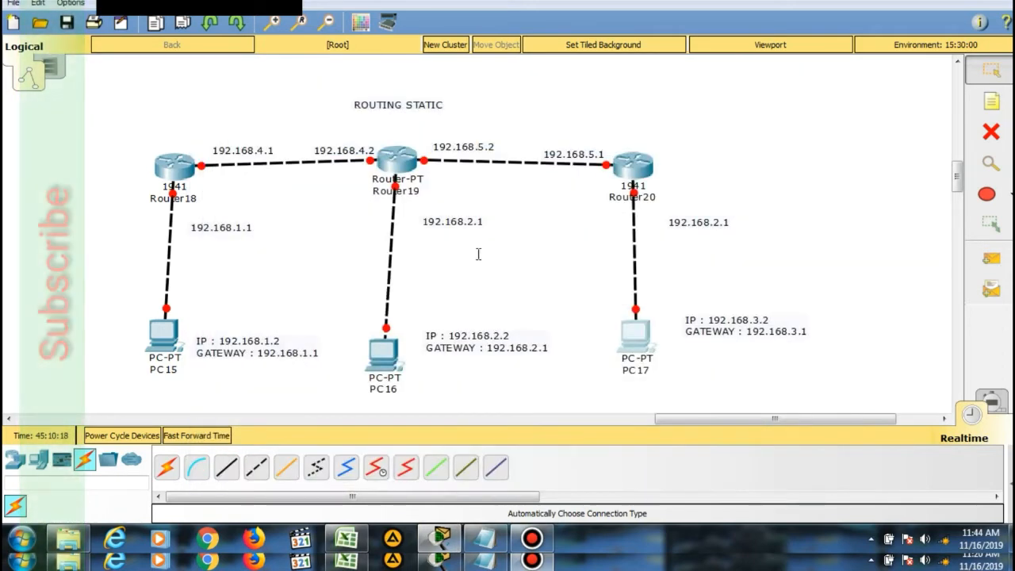
# Step: Turn on Router18's GigabitEthernet0/0 port and give it IP address 192.168.1.1 with subnet mask 255.255.255.0
pyautogui.click(176, 165)
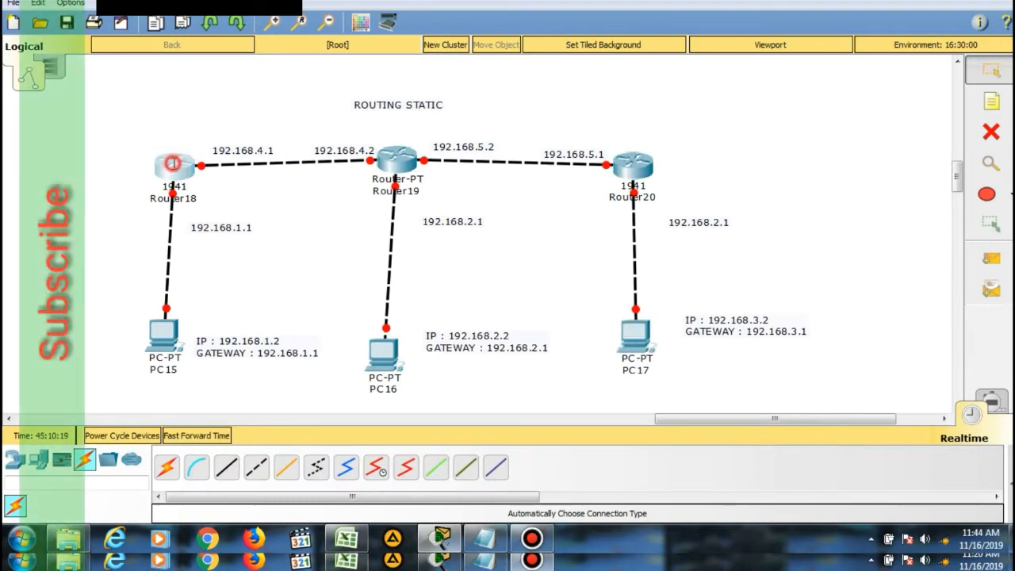
pyautogui.moveTo(401, 94); pyautogui.dragTo(605, 58)
pyautogui.click(594, 79)
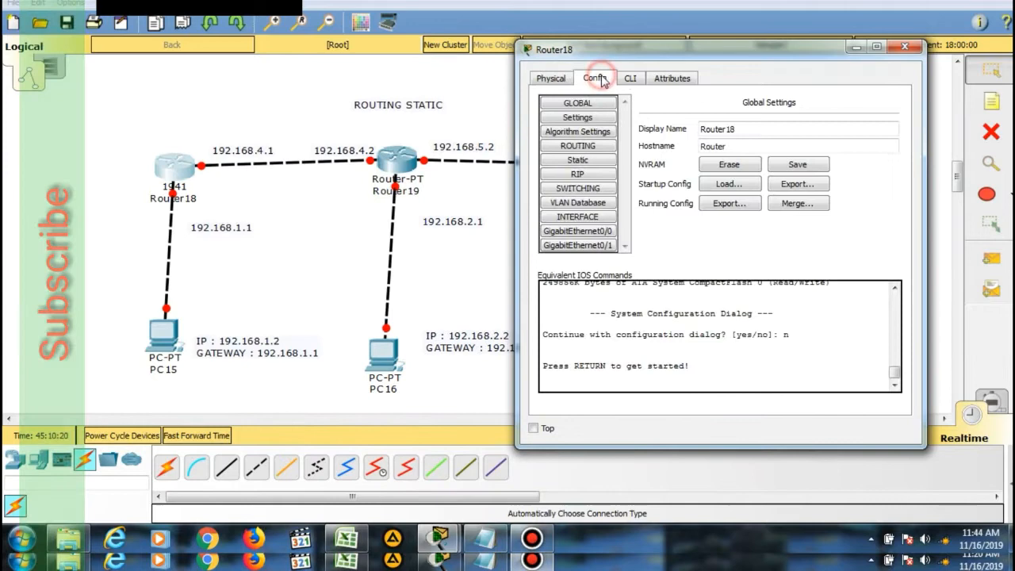
pyautogui.click(598, 234)
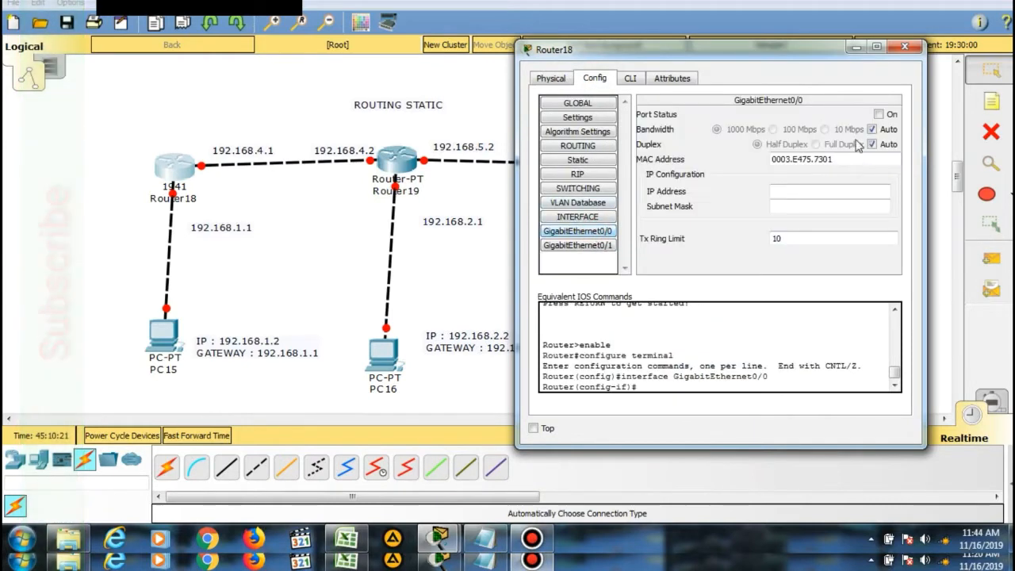
pyautogui.click(881, 115)
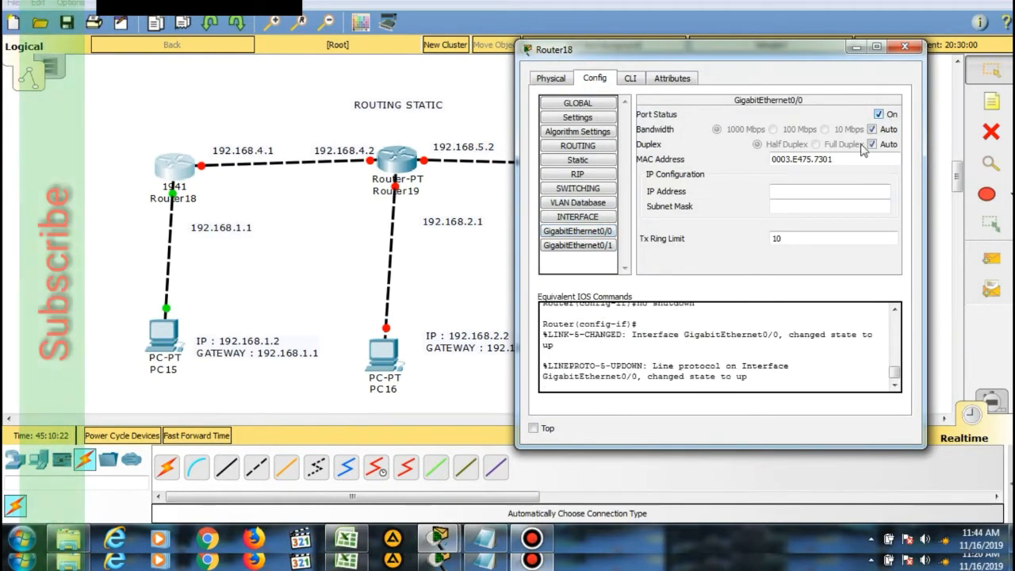
pyautogui.click(847, 197)
pyautogui.write('192.168.1.1')
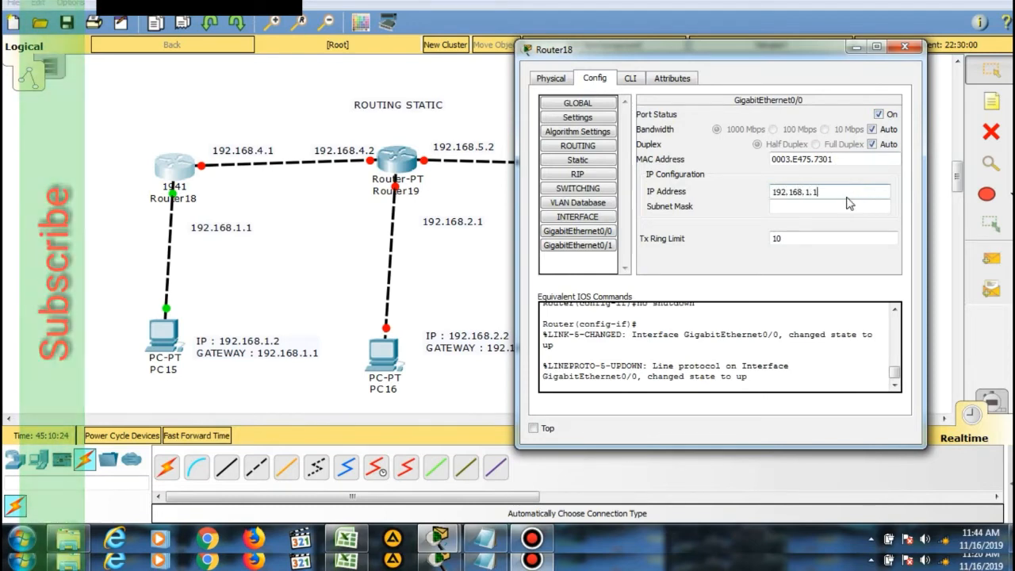
pyautogui.press('Tab')
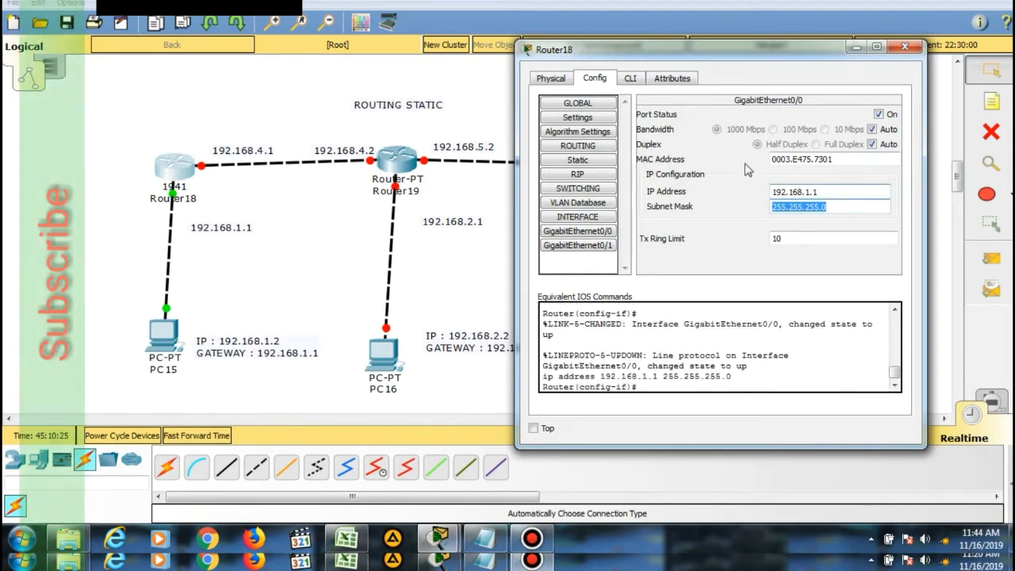
# Step: Turn on Router18's GigabitEthernet0/1 port, assign it 192.168.4.1 with subnet mask 255.255.255.0, and close the router window
pyautogui.click(581, 246)
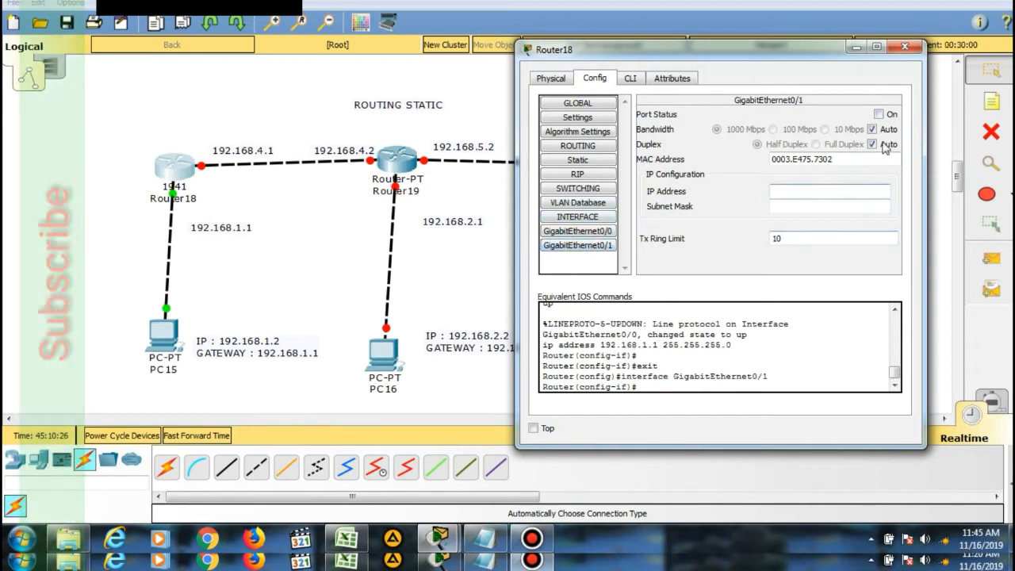
pyautogui.click(878, 114)
pyautogui.click(866, 192)
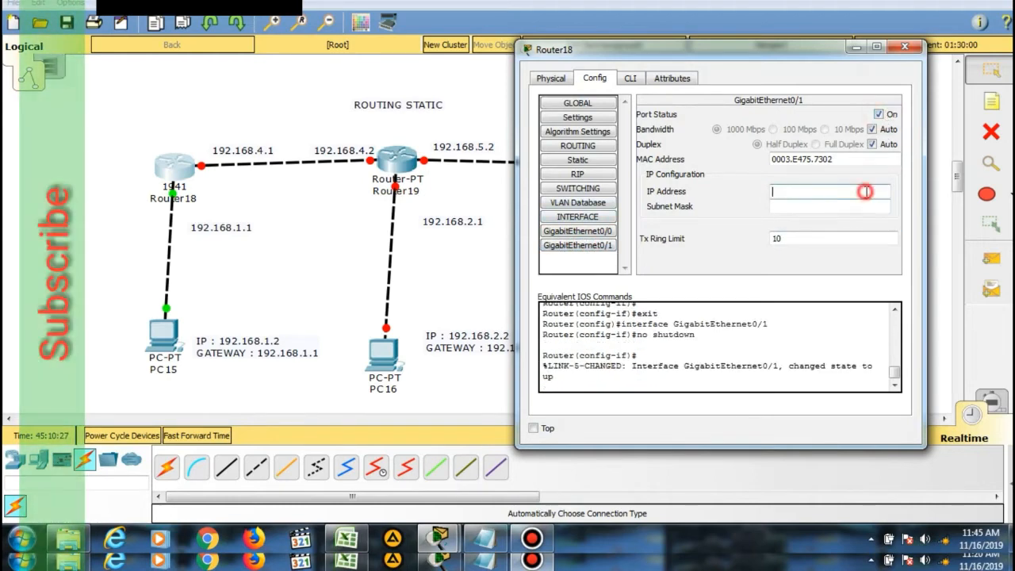
pyautogui.write('192.168.4.1')
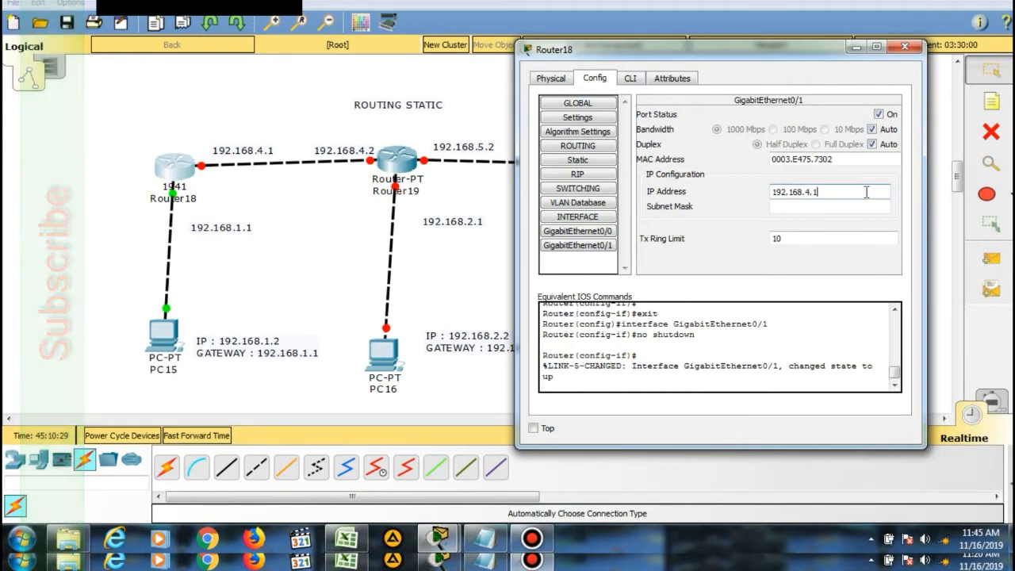
pyautogui.press('Tab')
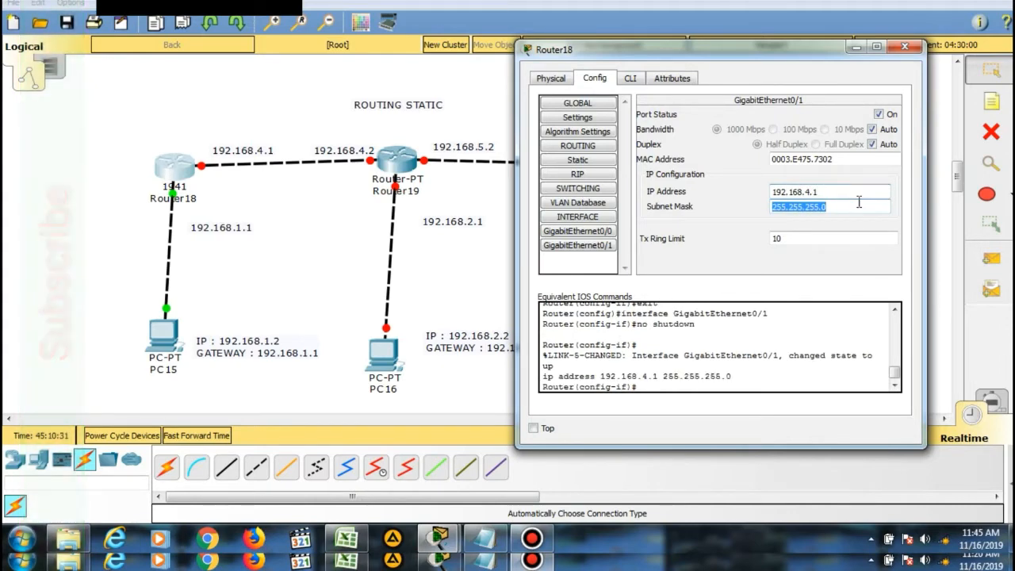
pyautogui.click(903, 47)
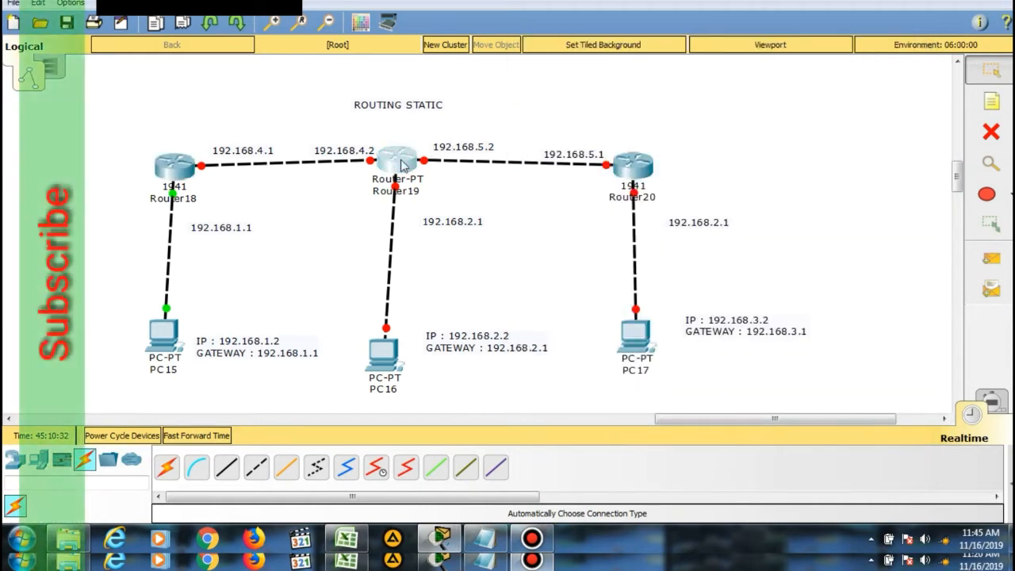
# Step: Open the configuration settings of Router19 and move its window clear of the router and its address labels
pyautogui.click(396, 160)
pyautogui.moveTo(420, 90); pyautogui.dragTo(697, 40)
pyautogui.click(681, 65)
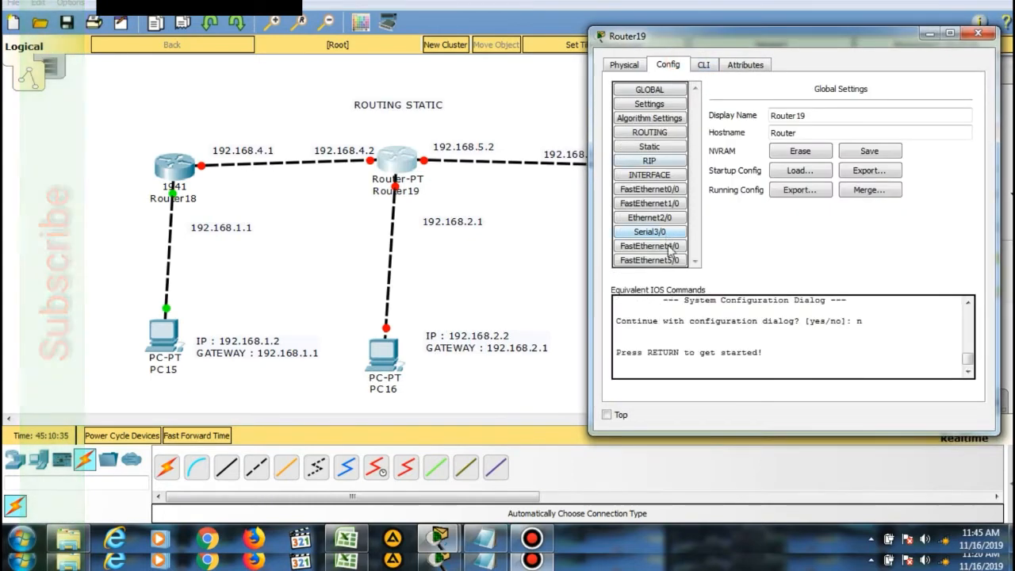
pyautogui.click(673, 218)
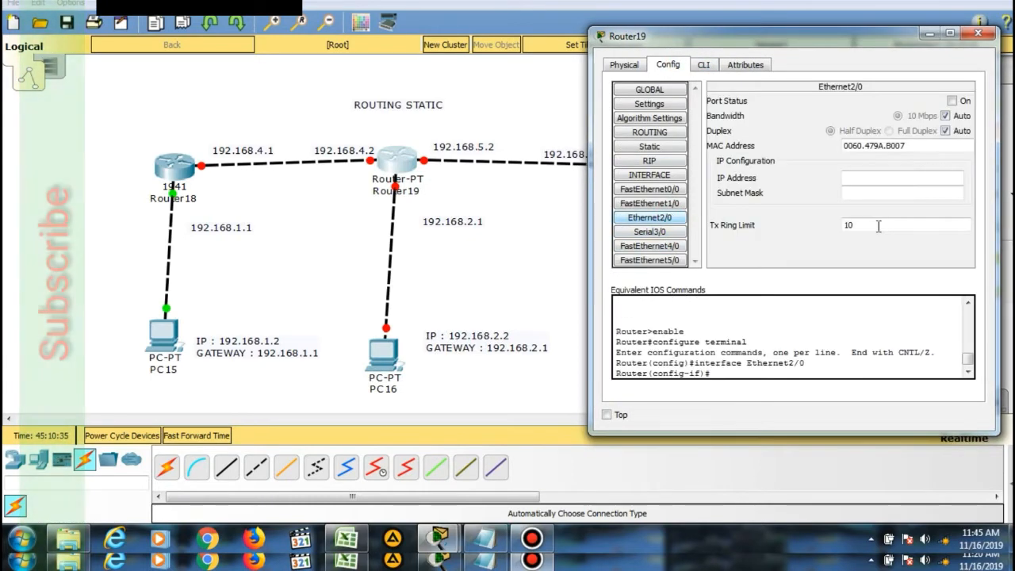
pyautogui.click(952, 100)
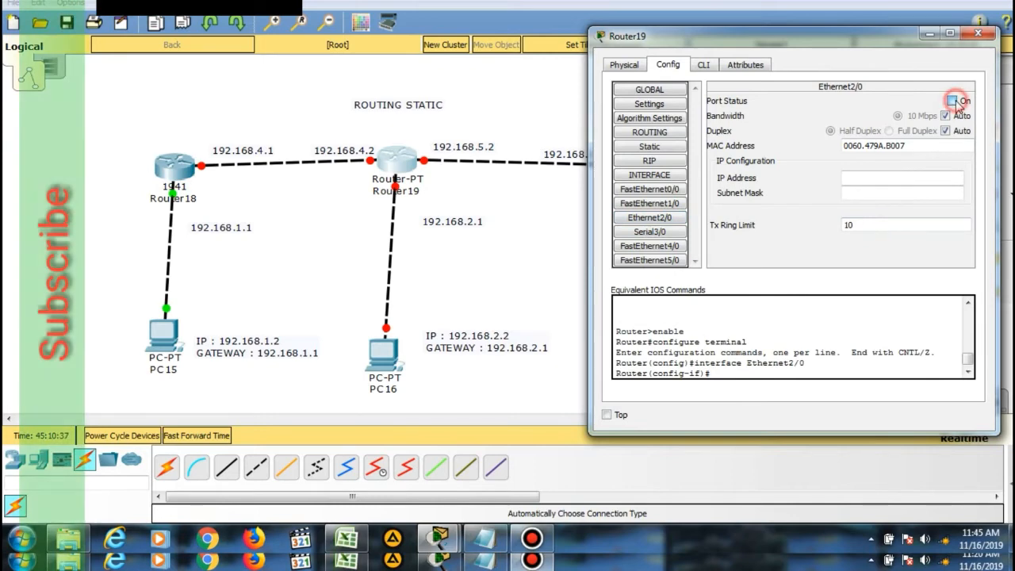
pyautogui.click(954, 103)
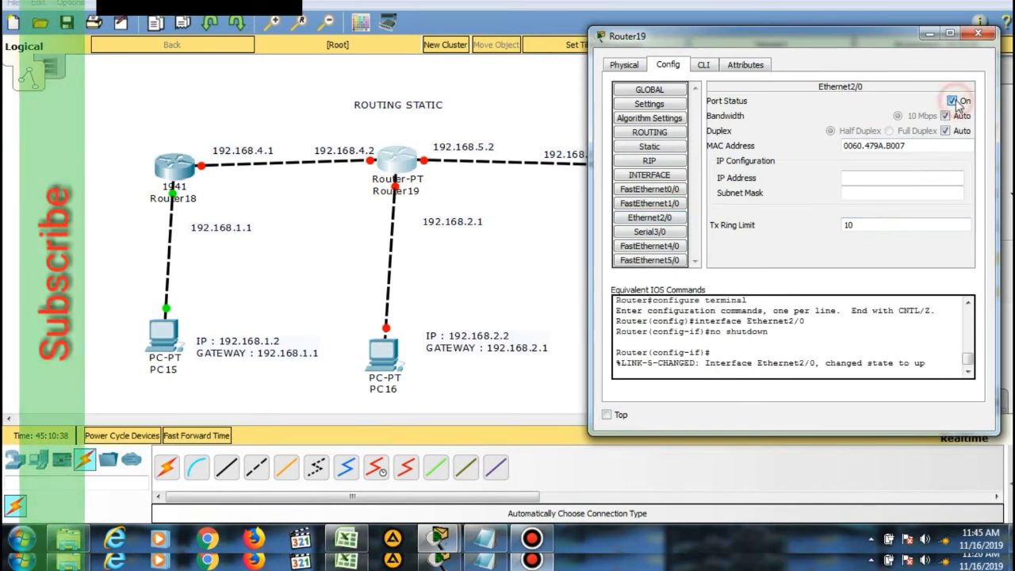
# Step: Turn on Router19's FastEthernet0/0 port and give it IP address 192.168.2.1 with subnet mask 255.255.255.0
pyautogui.click(673, 189)
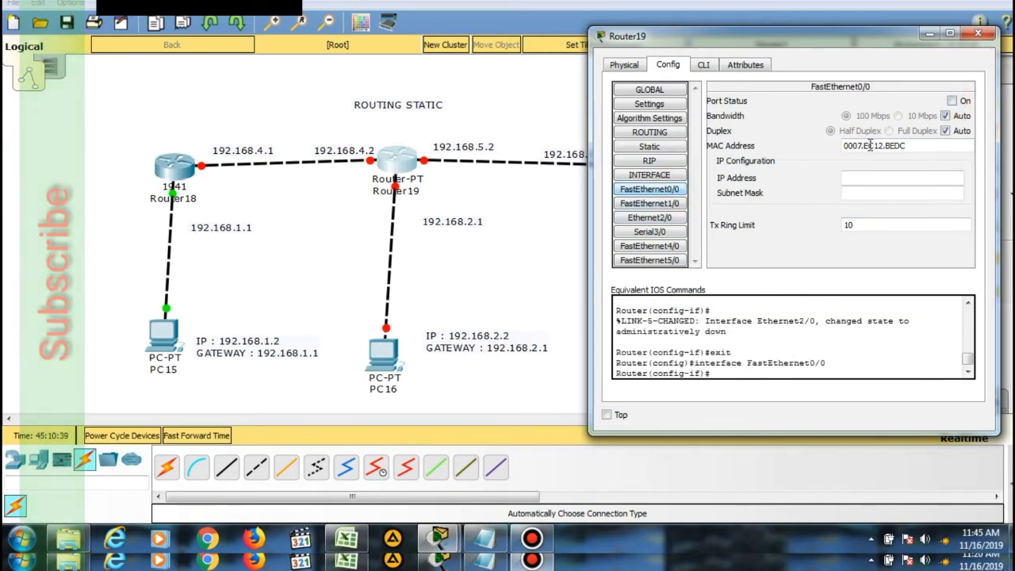
pyautogui.click(952, 101)
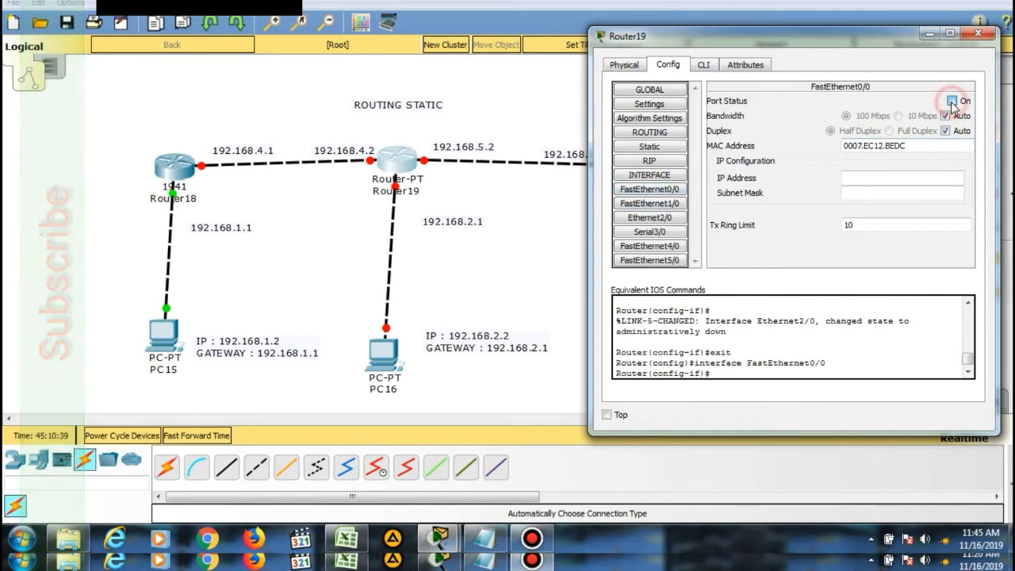
pyautogui.click(919, 175)
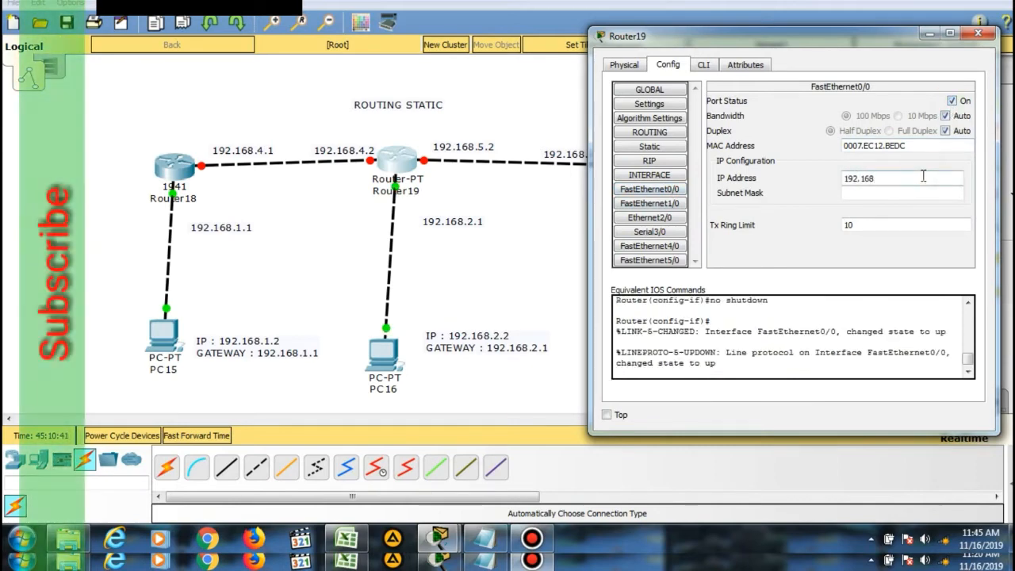
pyautogui.press('Tab')
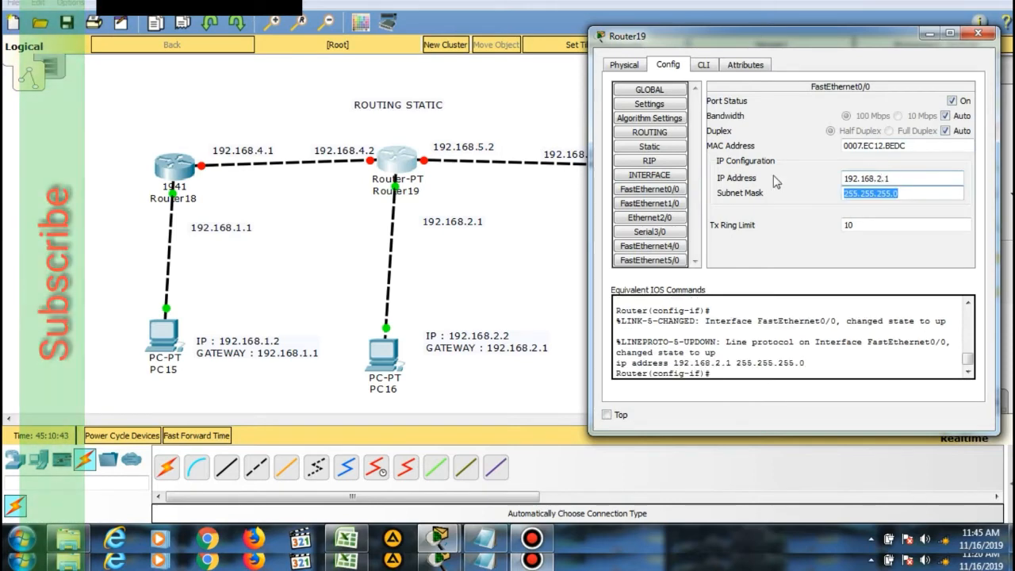
# Step: Assign 192.168.4.2 with subnet mask 255.255.255.0 to Router19's FastEthernet1/0, turn the port on, and close the router window
pyautogui.click(680, 203)
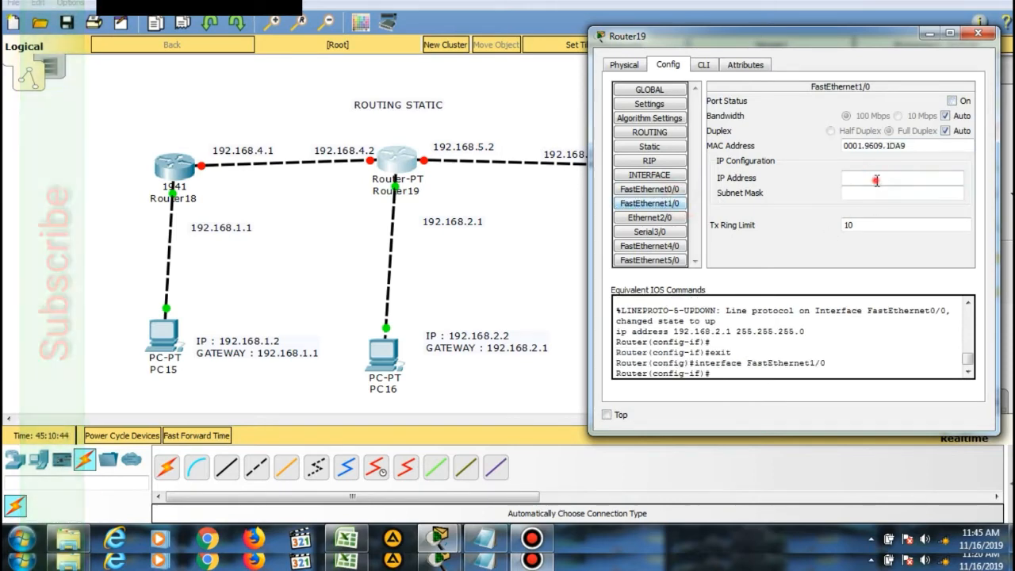
pyautogui.click(876, 180)
pyautogui.write('192.168.4.')
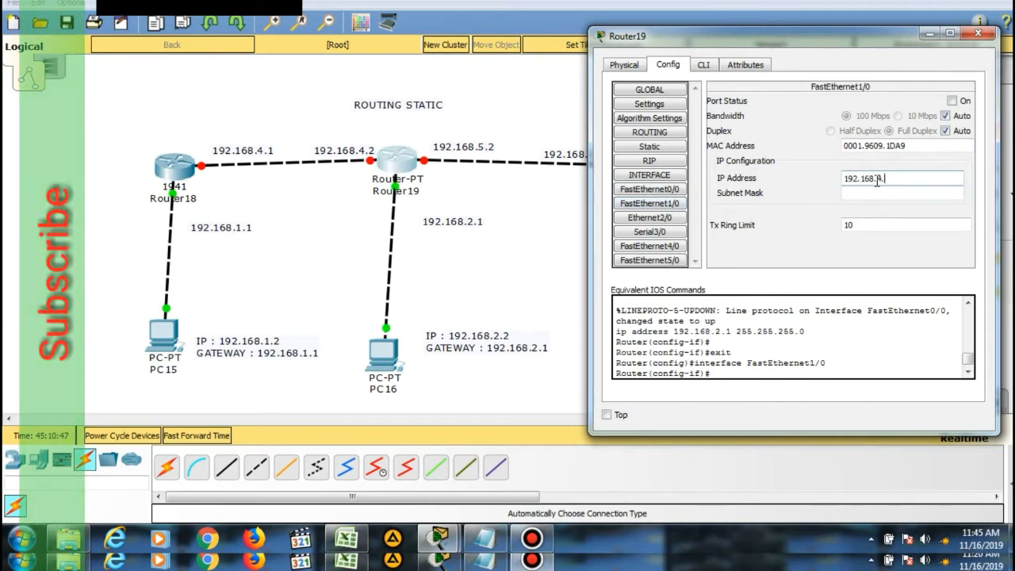
pyautogui.write('2')
pyautogui.press('Tab')
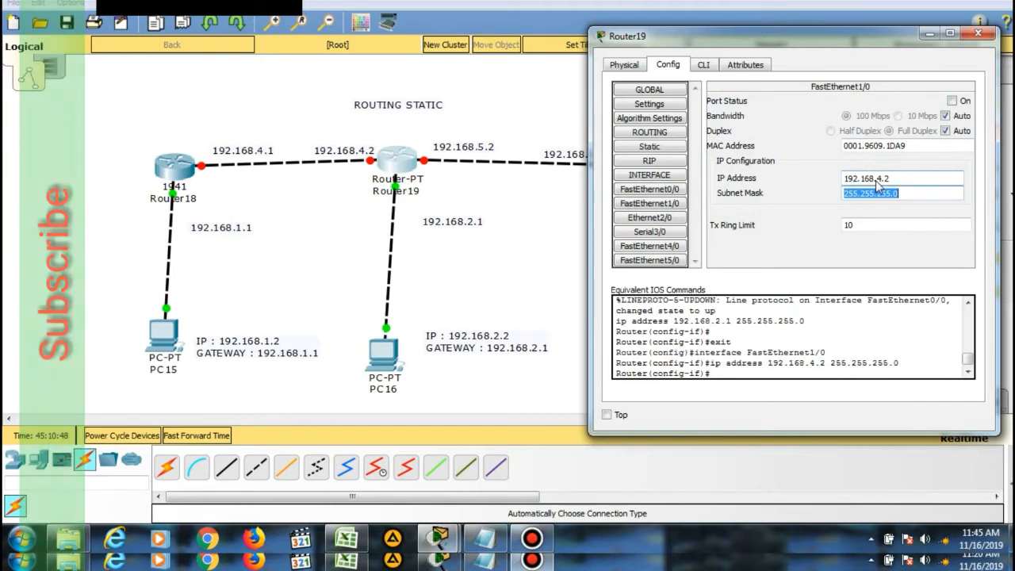
pyautogui.click(953, 101)
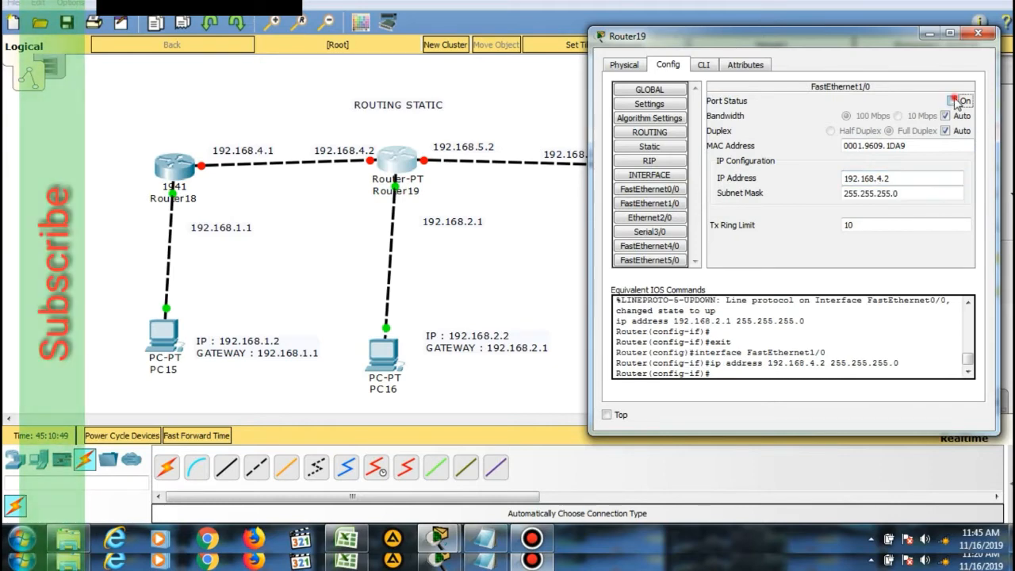
pyautogui.click(977, 34)
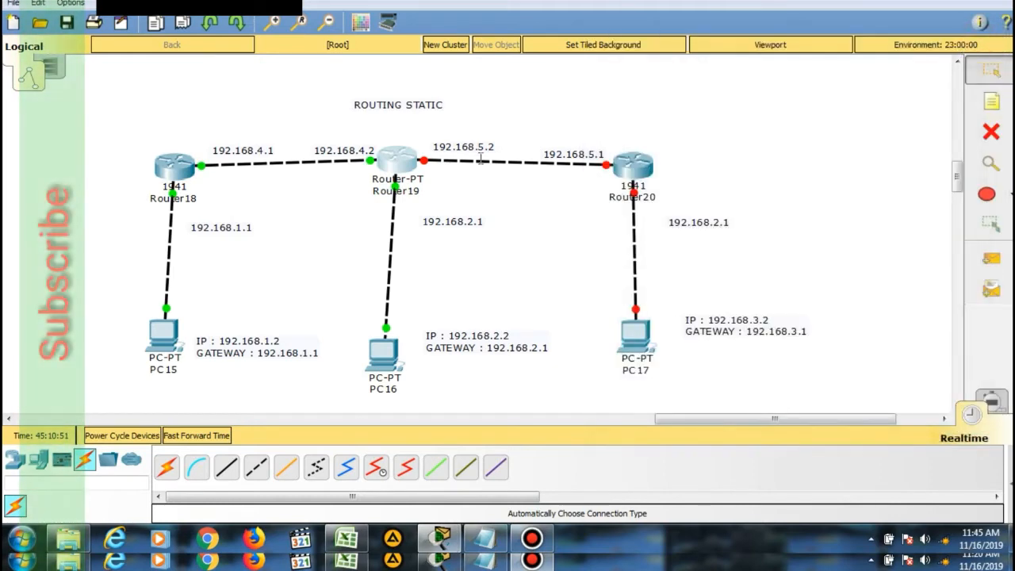
# Step: Turn on Router19's Ethernet2/0 port, assign it 192.168.5.2 with subnet mask 255.255.255.0, and close the router window
pyautogui.click(397, 160)
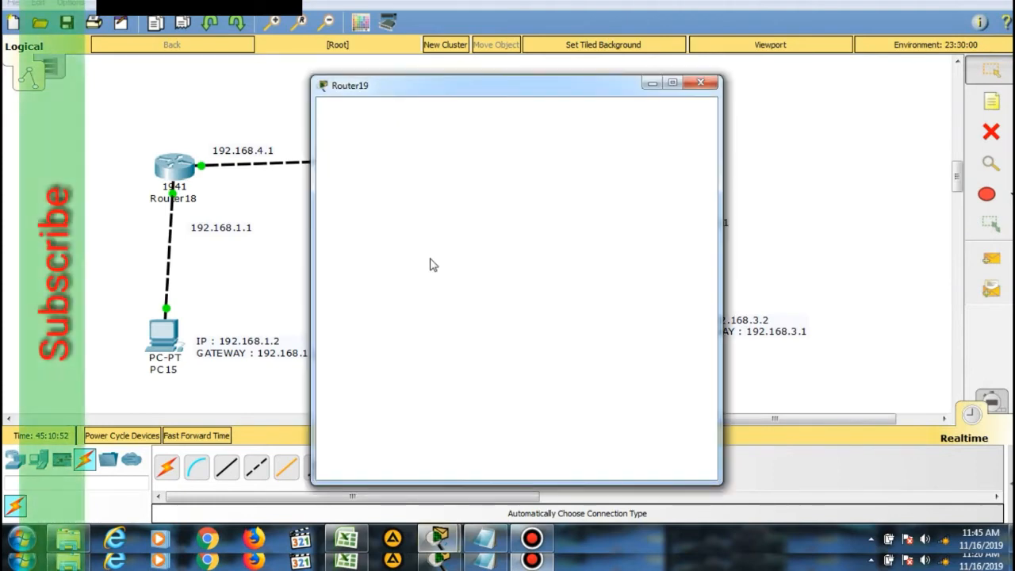
pyautogui.click(372, 268)
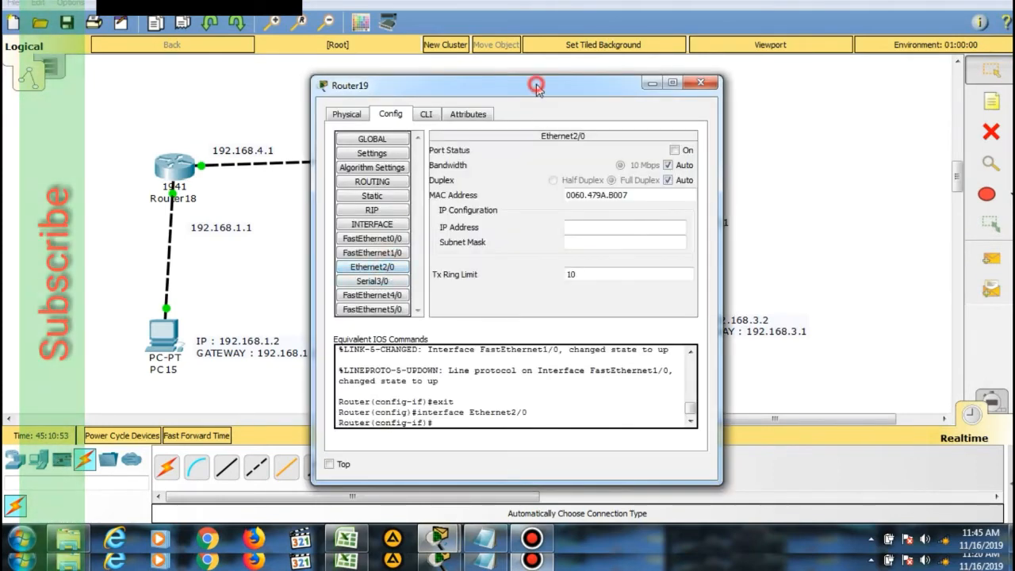
pyautogui.moveTo(537, 85); pyautogui.dragTo(933, 28)
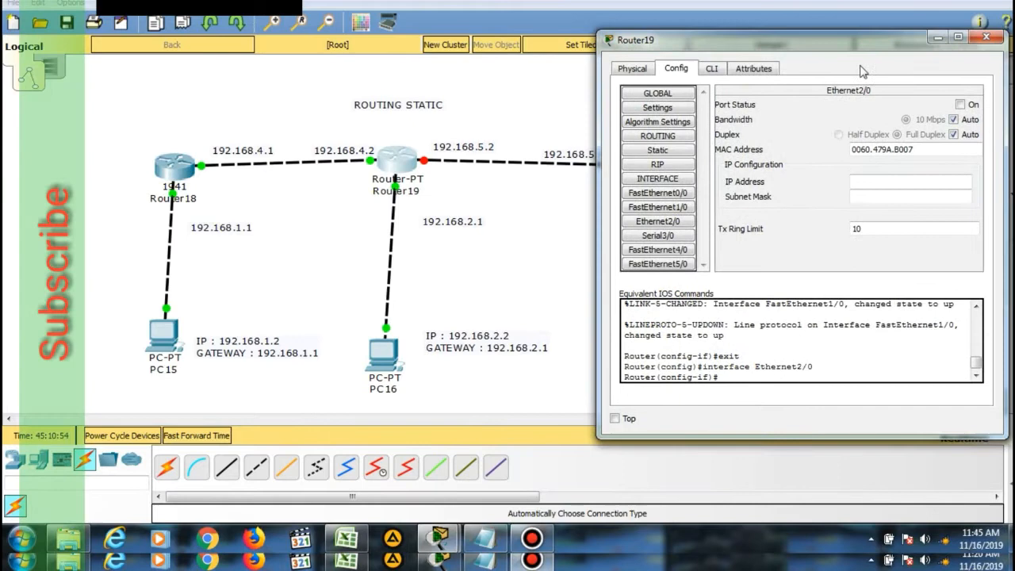
pyautogui.click(959, 104)
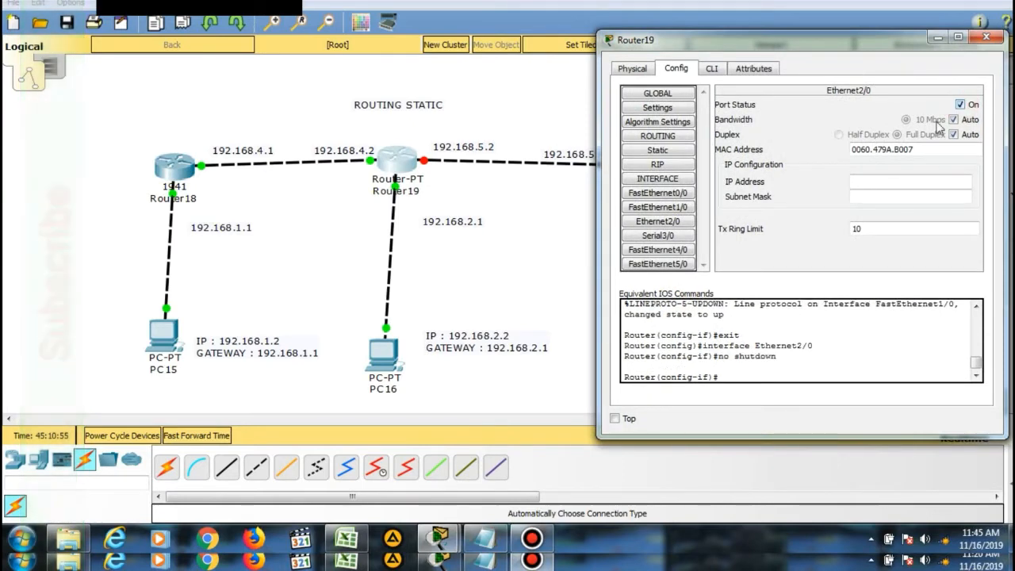
pyautogui.click(918, 177)
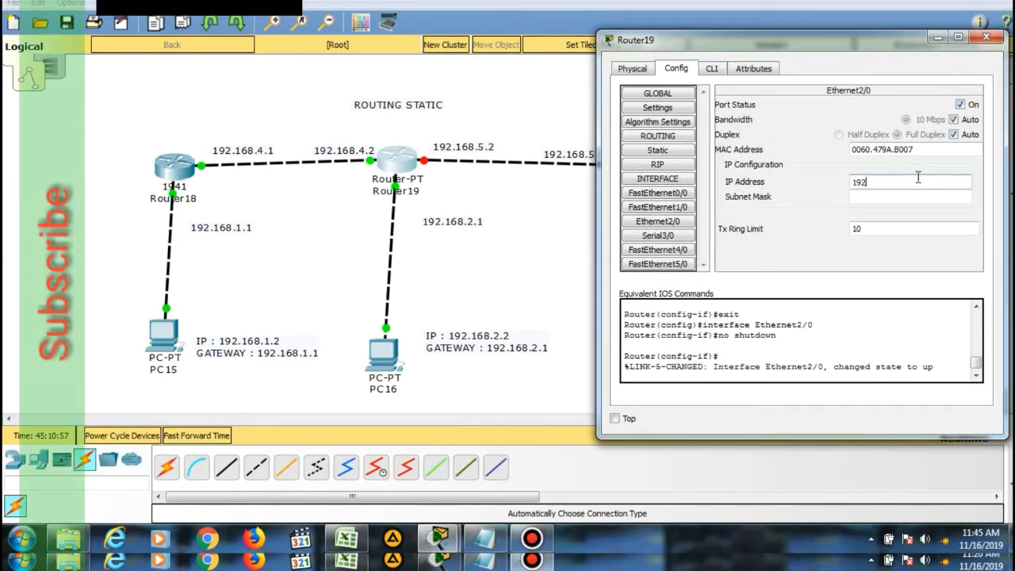
pyautogui.write('192.168.5.2')
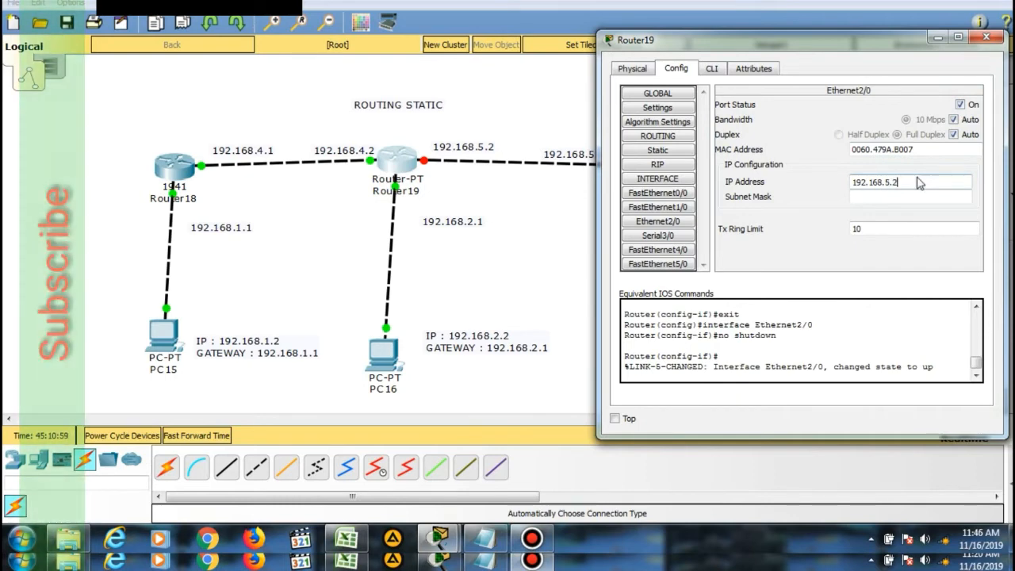
pyautogui.press('Tab')
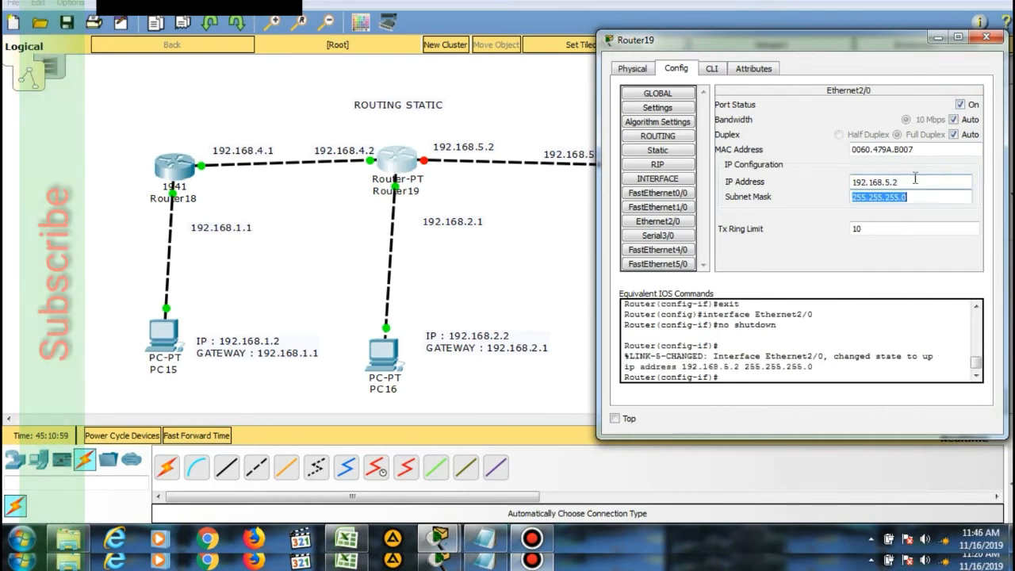
pyautogui.click(987, 40)
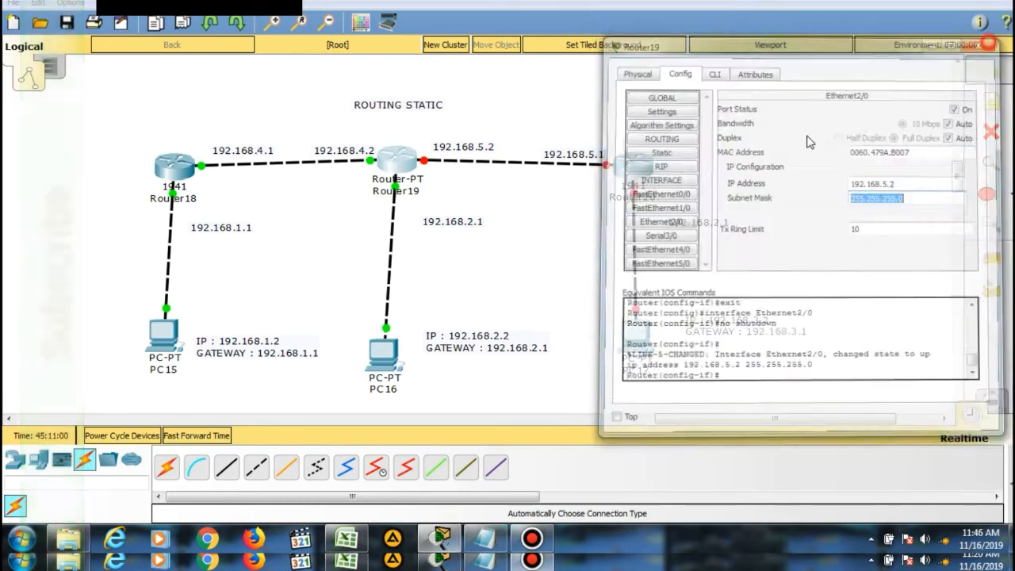
# Step: Turn on Router20's GigabitEthernet0/0 port and give it IP address 192.168.2.1 with subnet mask 255.255.255.0
pyautogui.click(638, 157)
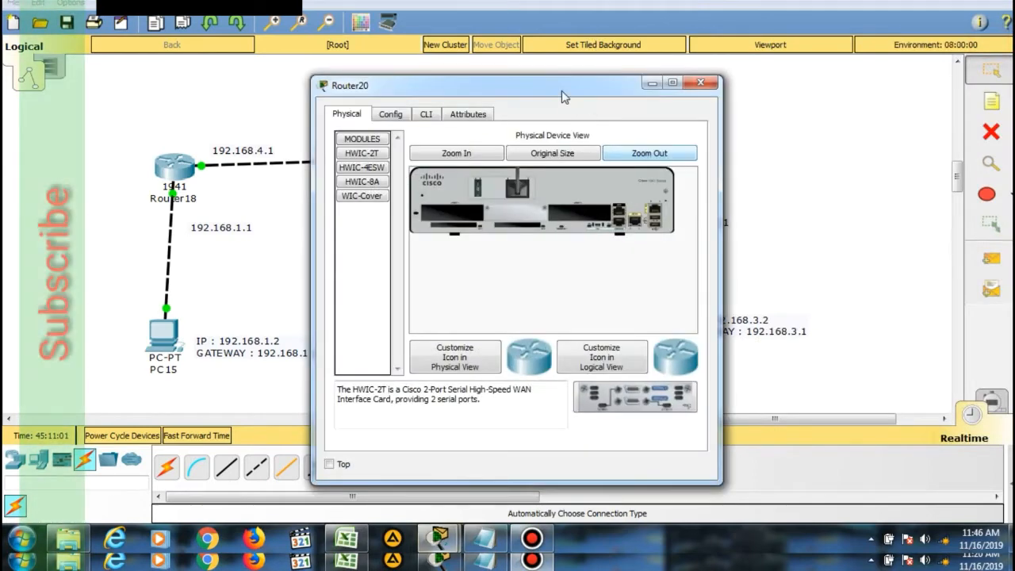
pyautogui.moveTo(559, 89); pyautogui.dragTo(772, 82)
pyautogui.moveTo(843, 83); pyautogui.dragTo(381, 64)
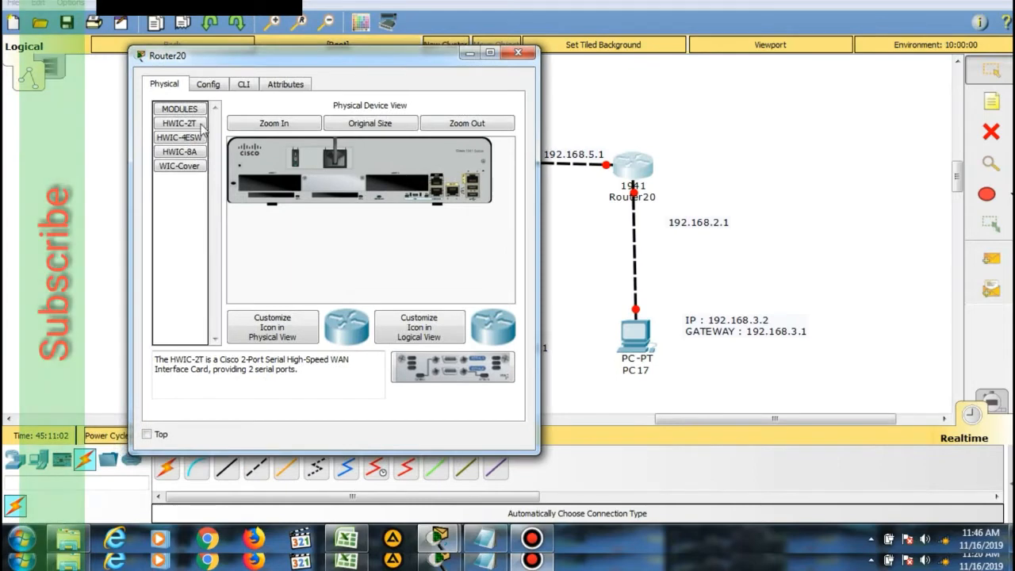
pyautogui.click(209, 84)
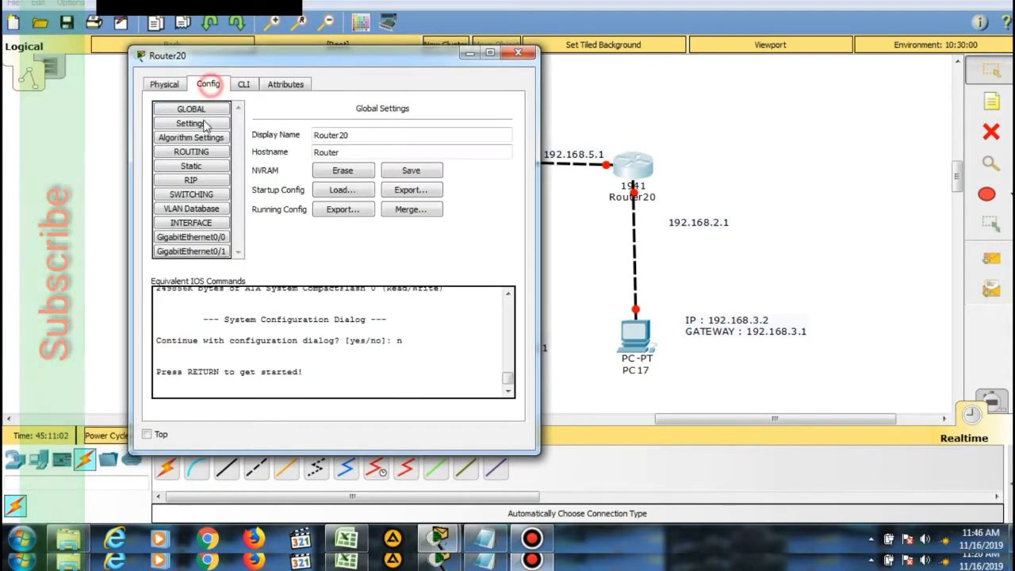
pyautogui.click(213, 236)
pyautogui.click(492, 120)
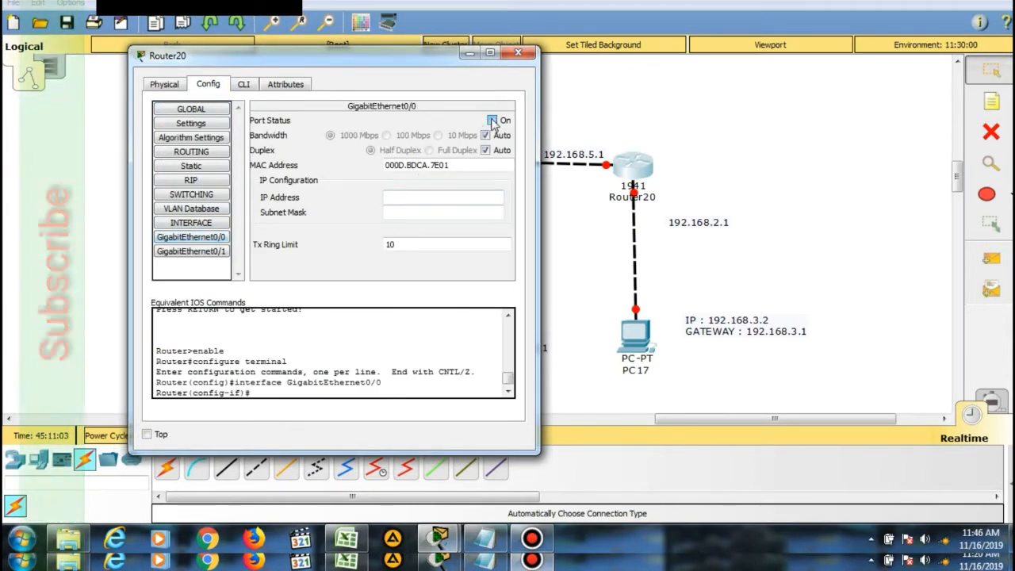
pyautogui.click(460, 198)
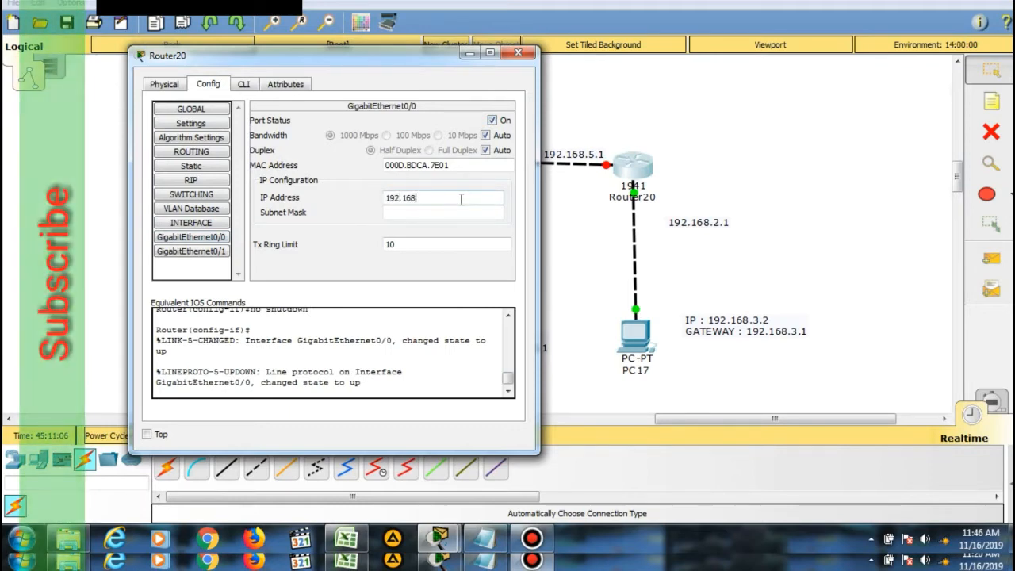
pyautogui.write('192.168.2.1')
pyautogui.press('Tab')
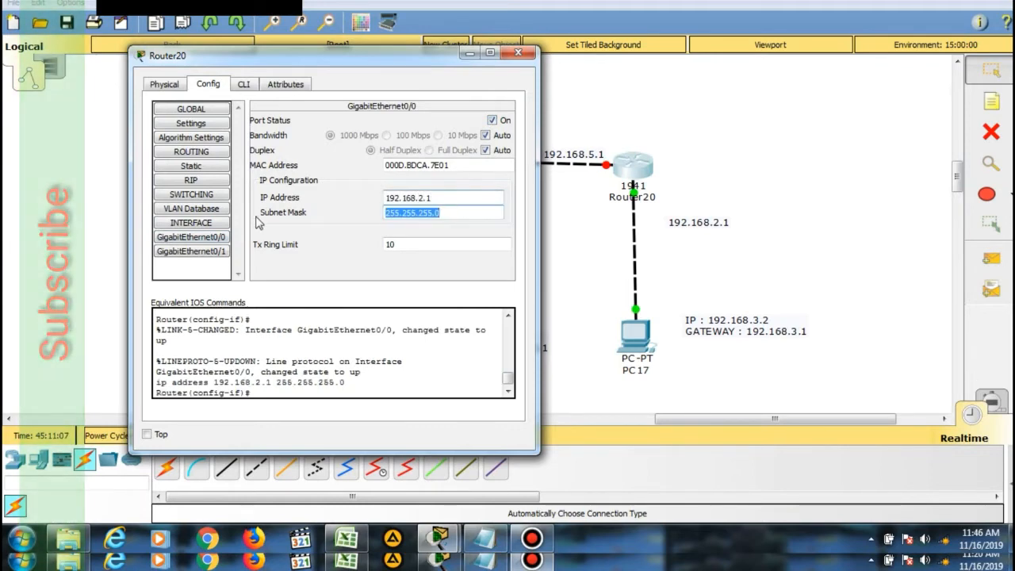
# Step: Turn on Router20's GigabitEthernet0/1 port, assign it 192.168.5.1 with subnet mask 255.255.255.0, and close the router window
pyautogui.click(208, 252)
pyautogui.click(394, 198)
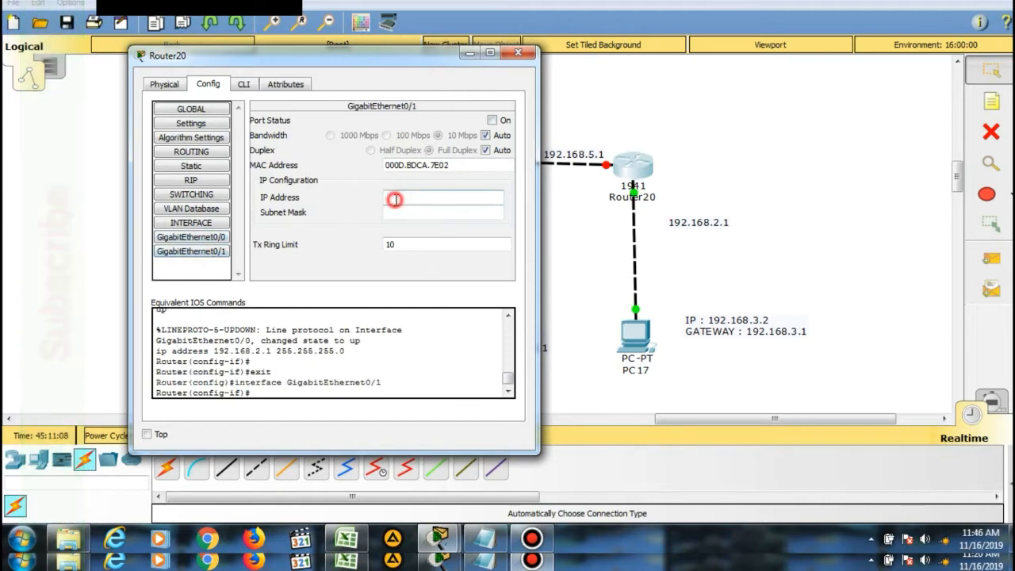
pyautogui.click(493, 120)
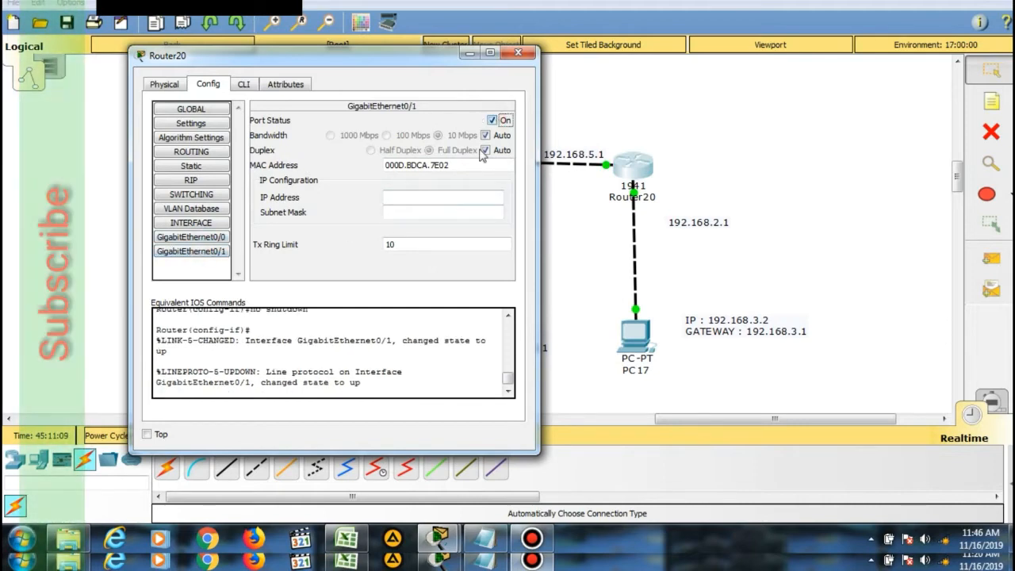
pyautogui.click(466, 193)
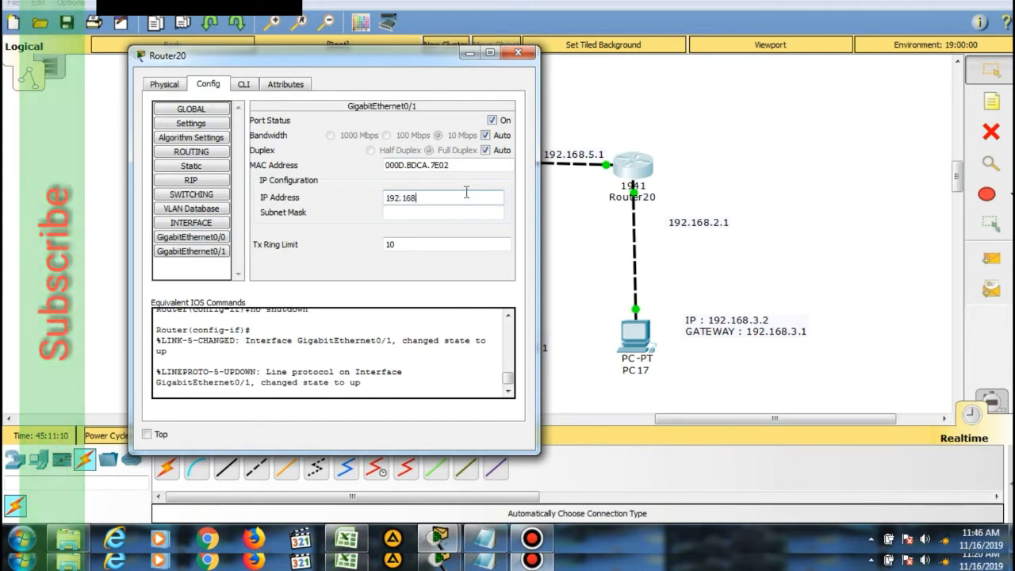
pyautogui.write('192.168.5.1')
pyautogui.press('Tab')
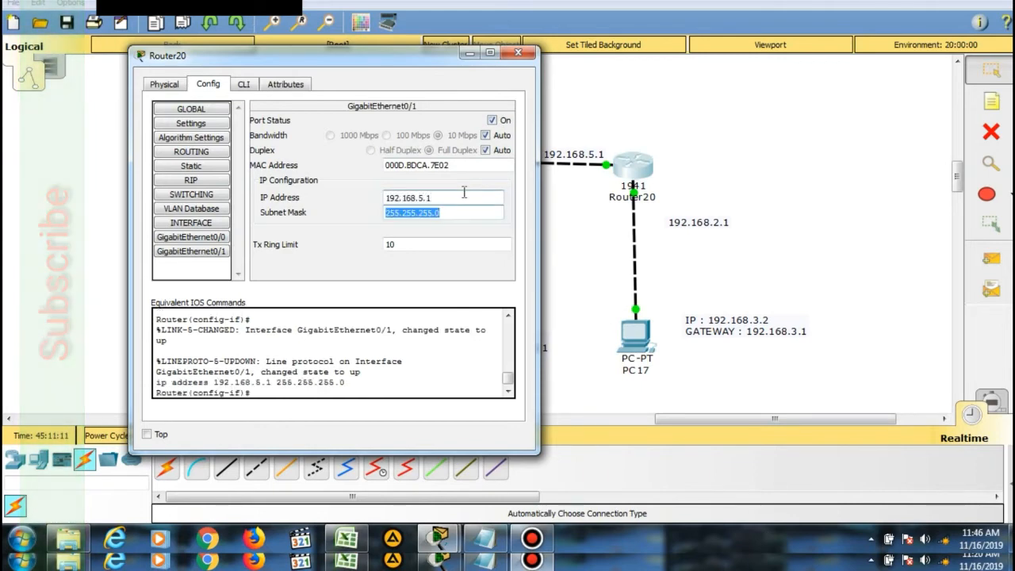
pyautogui.click(518, 52)
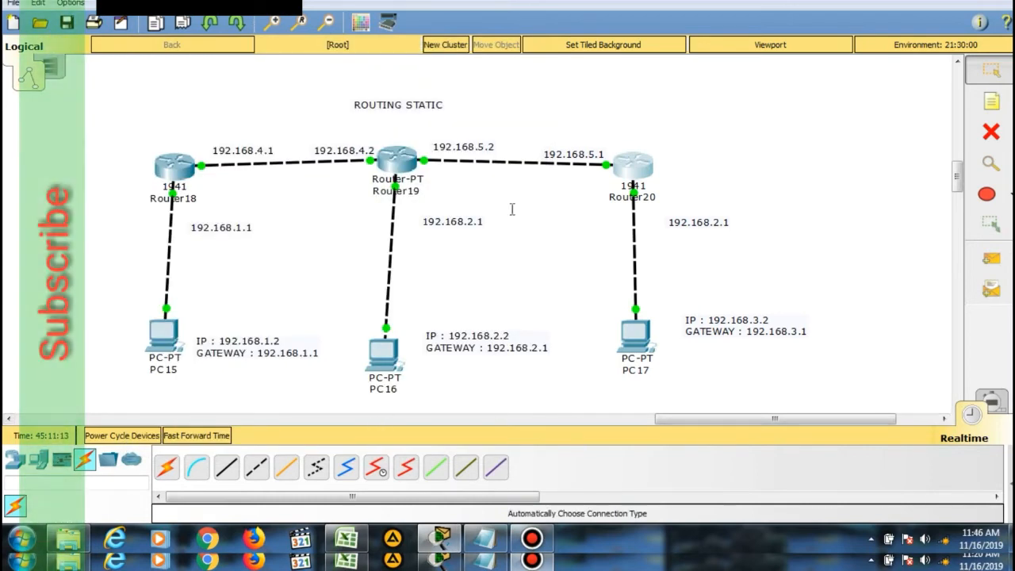
# Step: Ping 192.168.3.2 from PC15's command prompt, and close the PC window
pyautogui.click(166, 333)
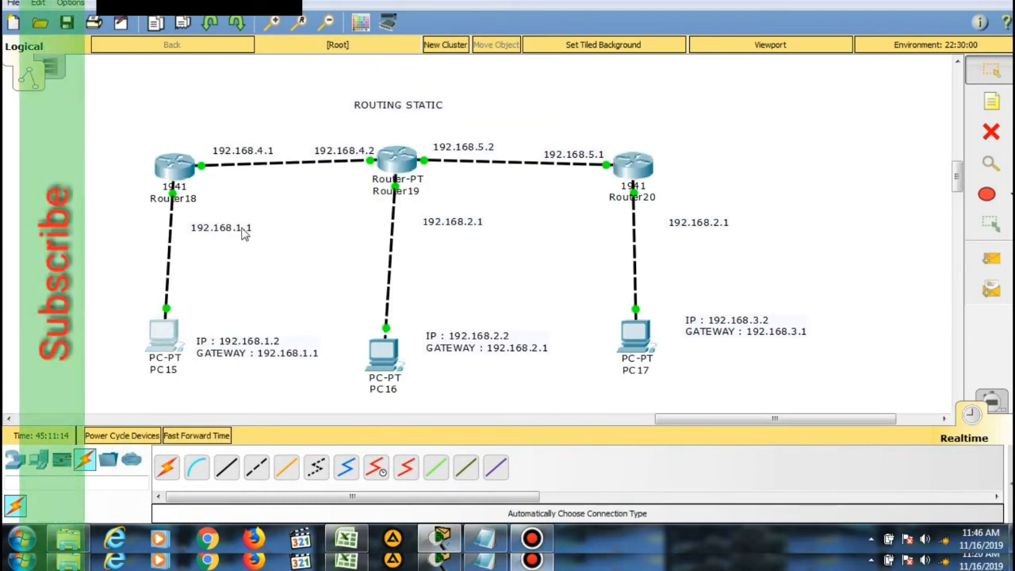
pyautogui.click(605, 185)
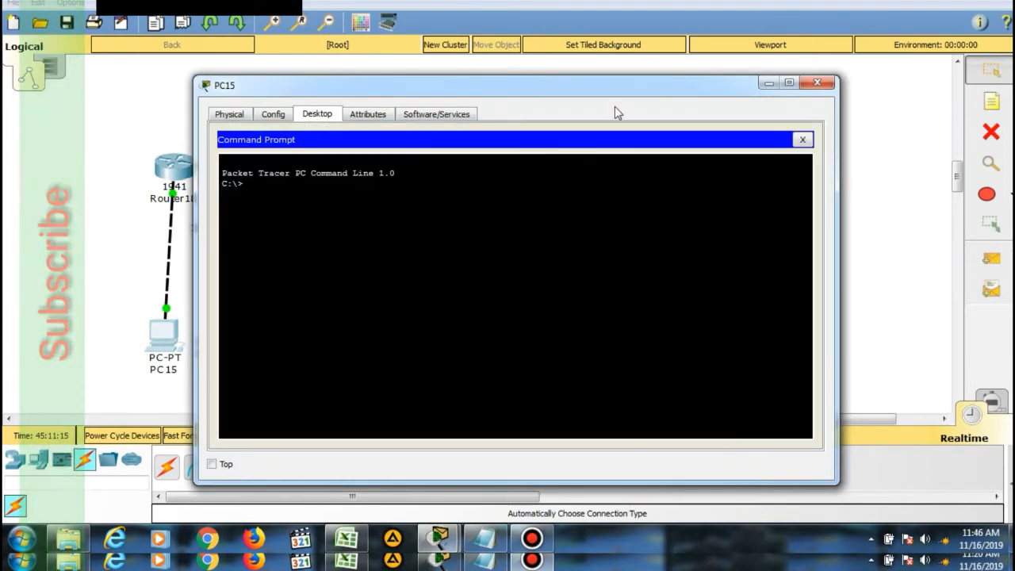
pyautogui.moveTo(617, 94); pyautogui.dragTo(441, 90)
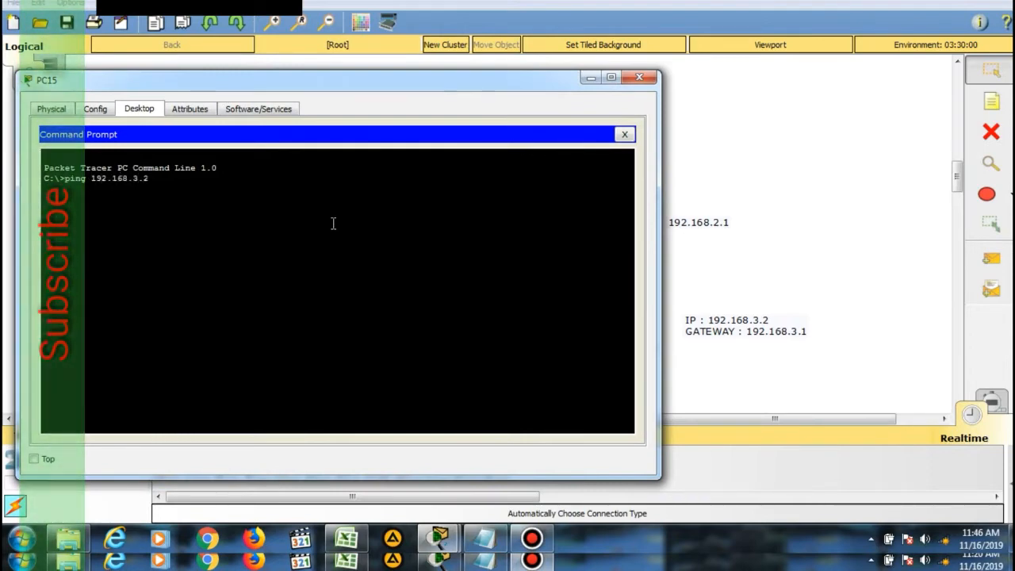
pyautogui.press('Return')
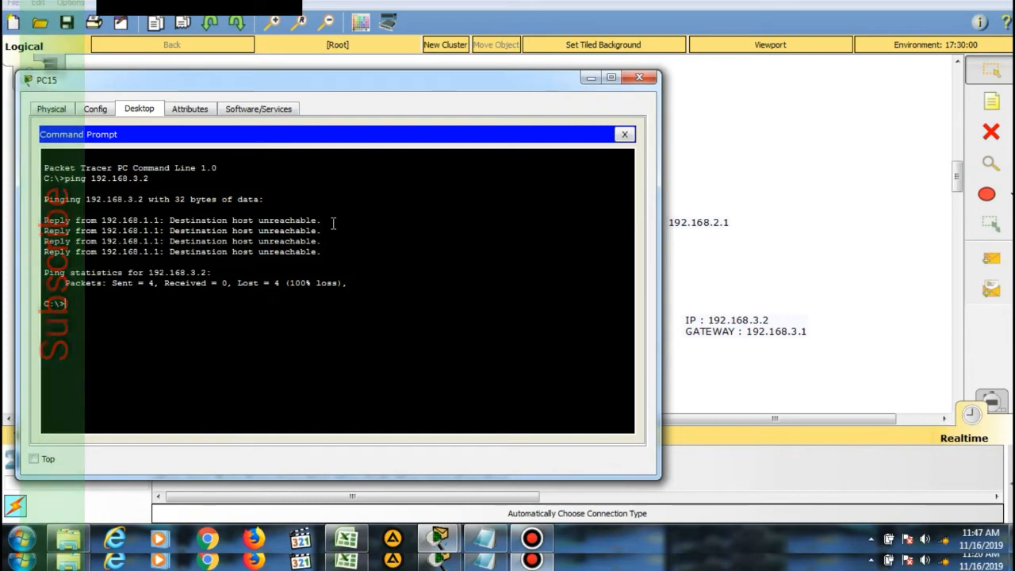
pyautogui.moveTo(446, 80); pyautogui.dragTo(795, 33)
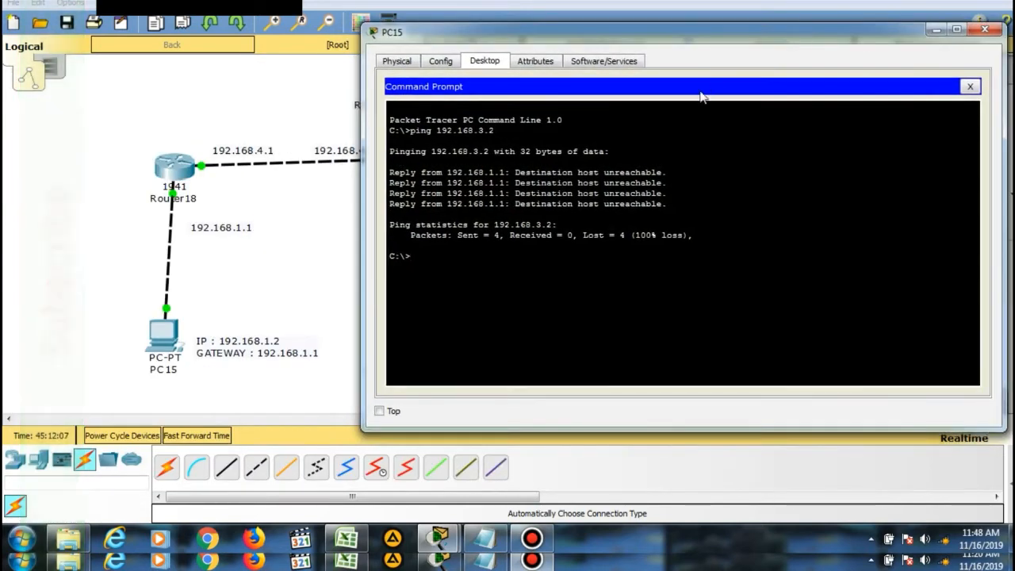
pyautogui.click(975, 30)
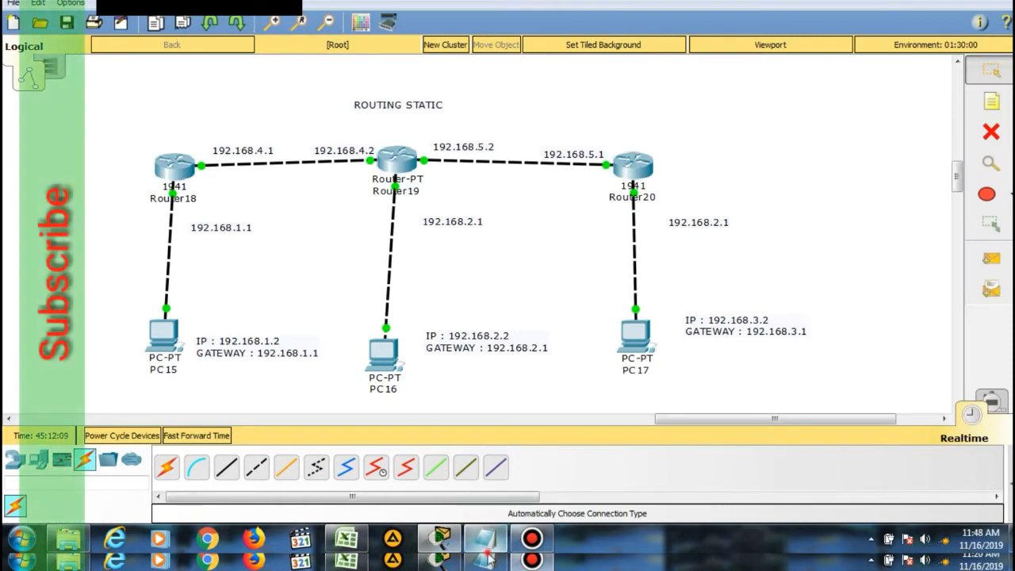
# Step: Switch to the Notepad note and replace all of its text with "saat di ping untuk pengujian,"
pyautogui.click(489, 558)
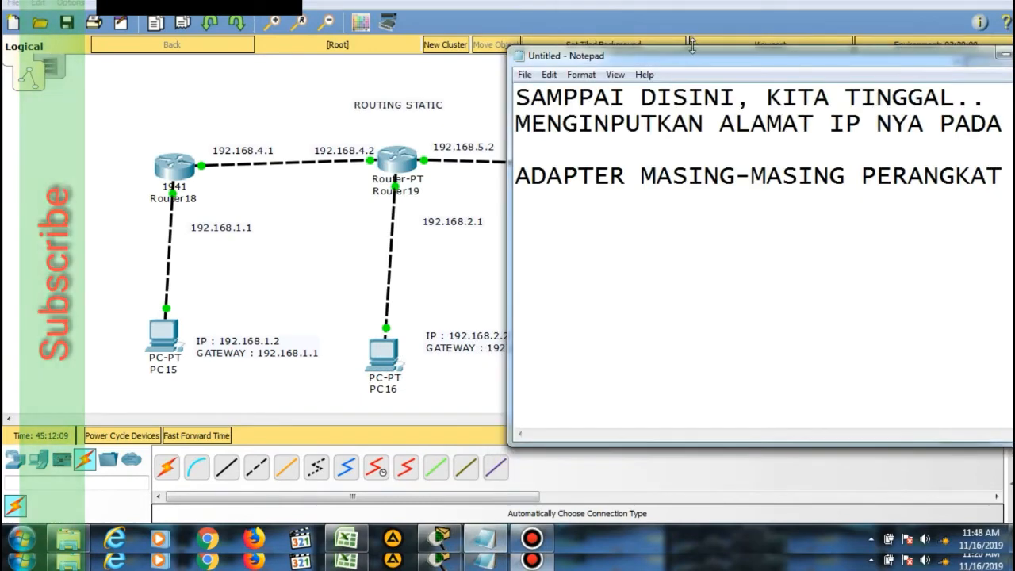
pyautogui.moveTo(692, 48); pyautogui.dragTo(570, 55)
pyautogui.hotkey('ctrl', 'a')
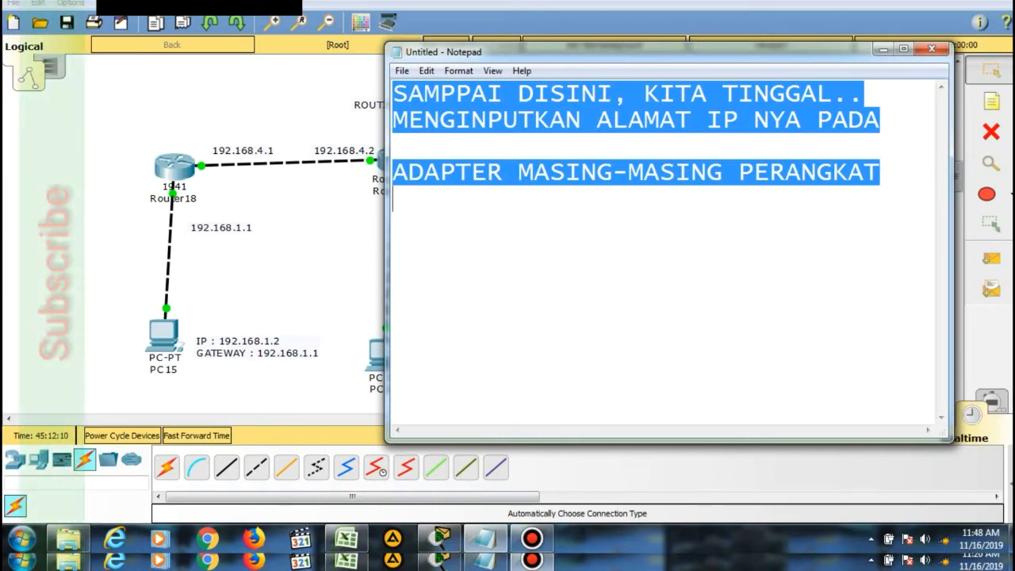
pyautogui.write('saat di ')
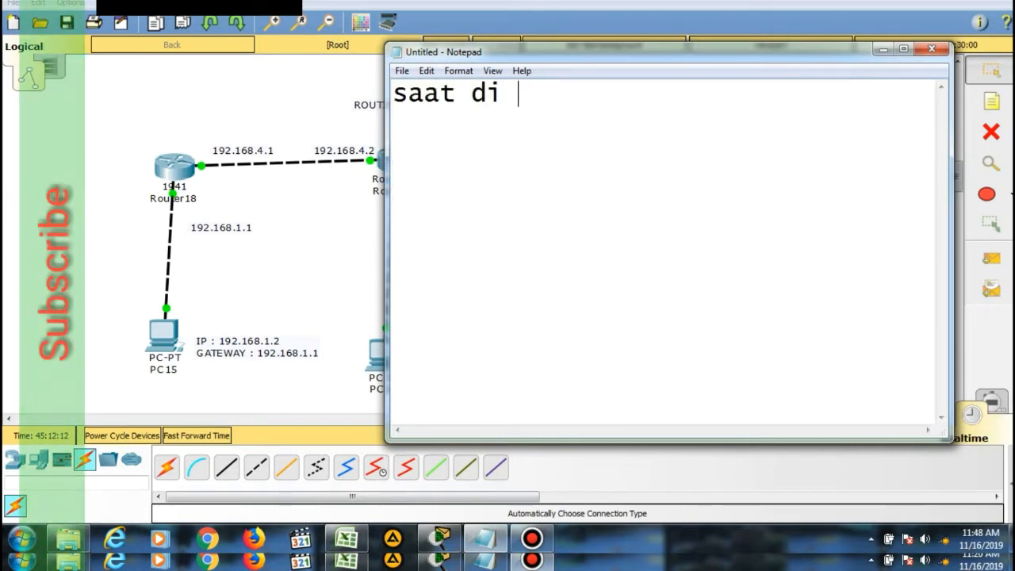
pyautogui.write('ping untuk ')
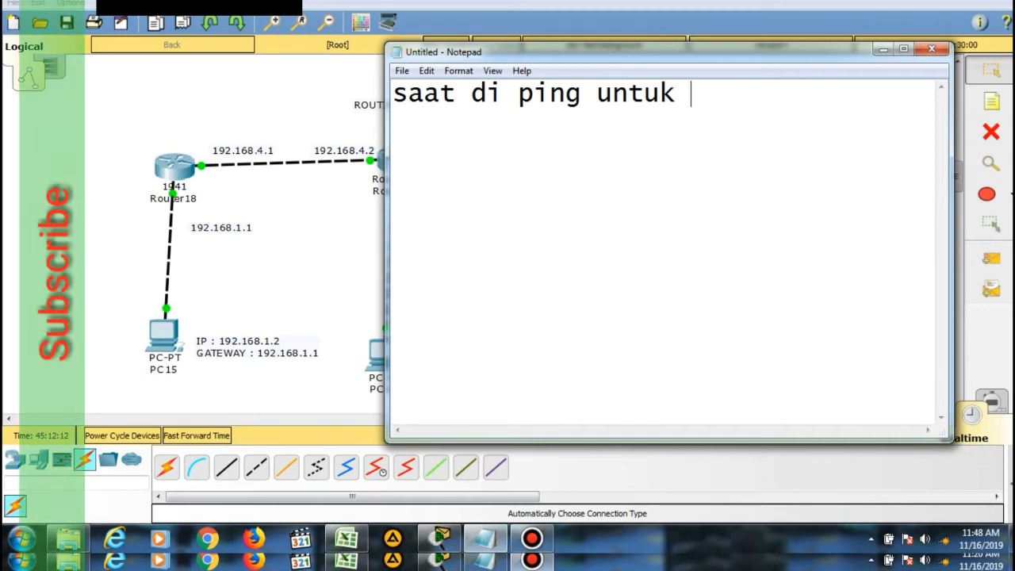
pyautogui.write('pengujian')
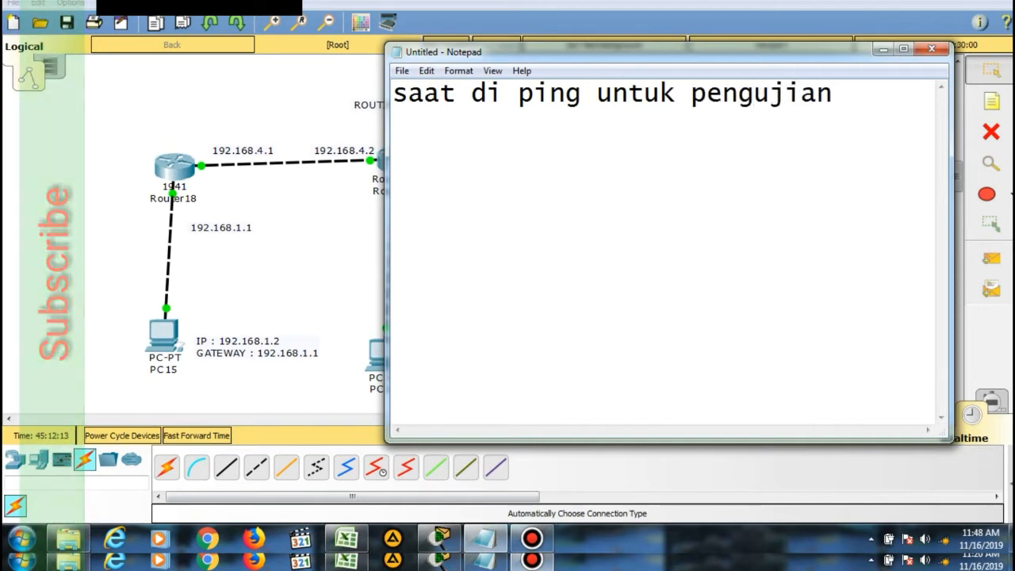
pyautogui.write(',')
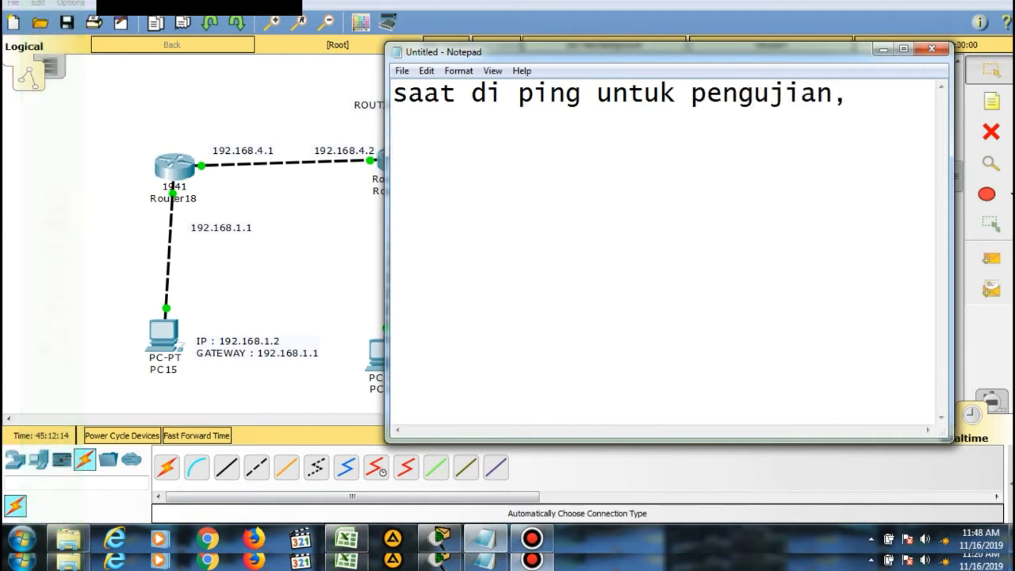
# Step: Add the line "masih belum ada reply dari" below a blank line in the note
pyautogui.press('Return')
pyautogui.press('Return')
pyautogui.write('mas')
pyautogui.press('BackSpace')
pyautogui.press('BackSpace')
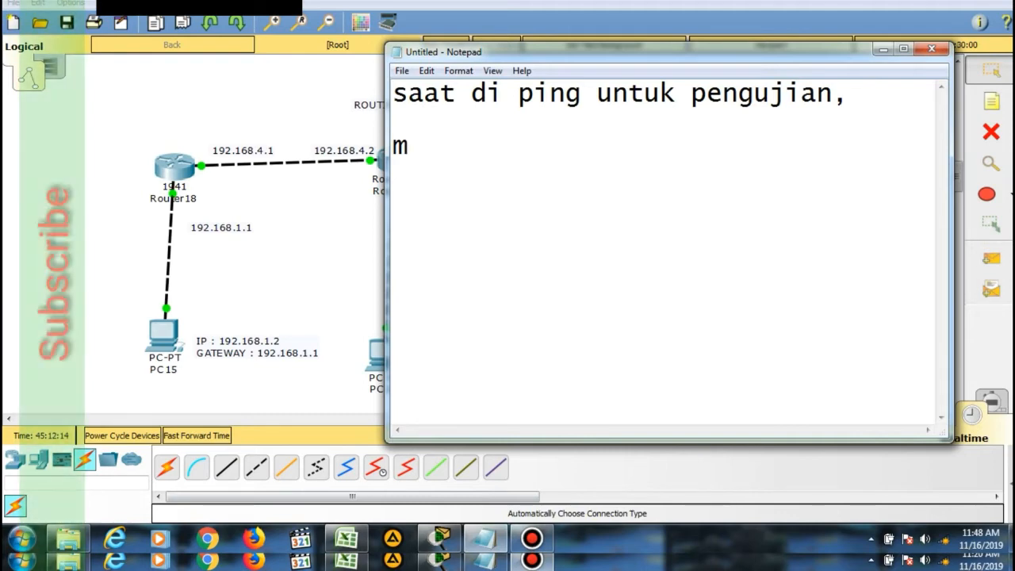
pyautogui.write('asih belum')
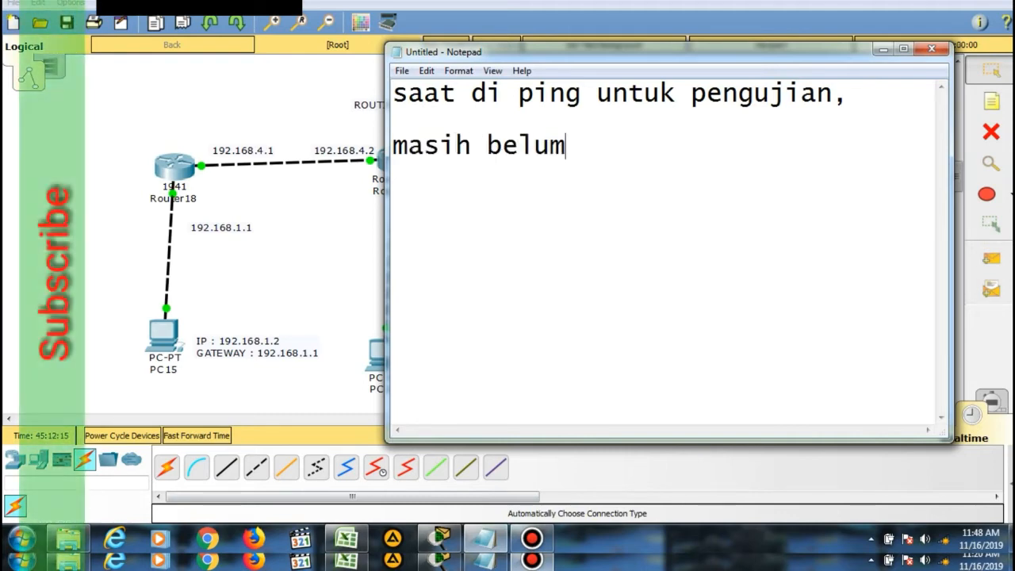
pyautogui.write(' ada reply')
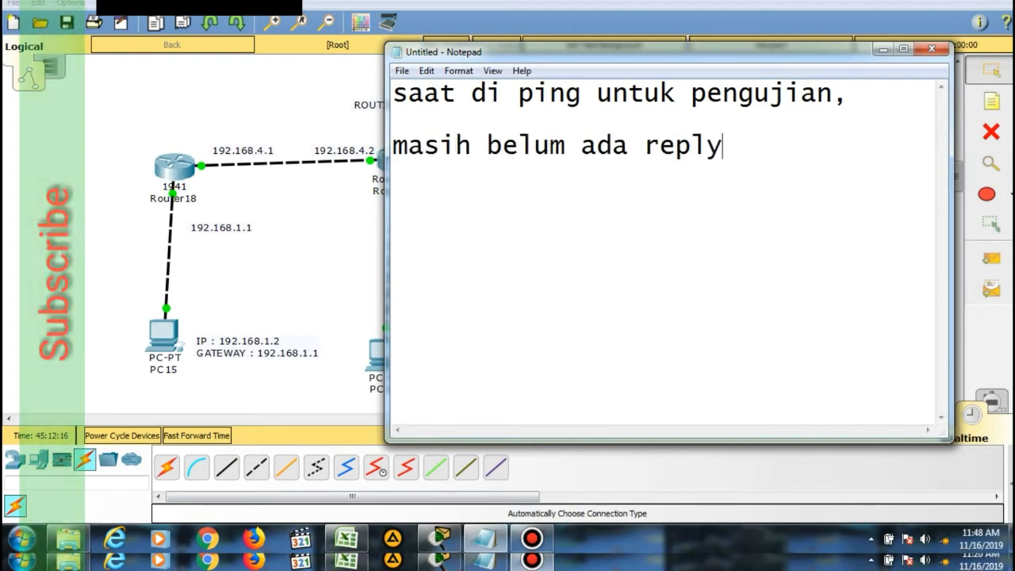
pyautogui.write(' dari')
pyautogui.press('BackSpace')
pyautogui.press('BackSpace')
pyautogui.write('ari')
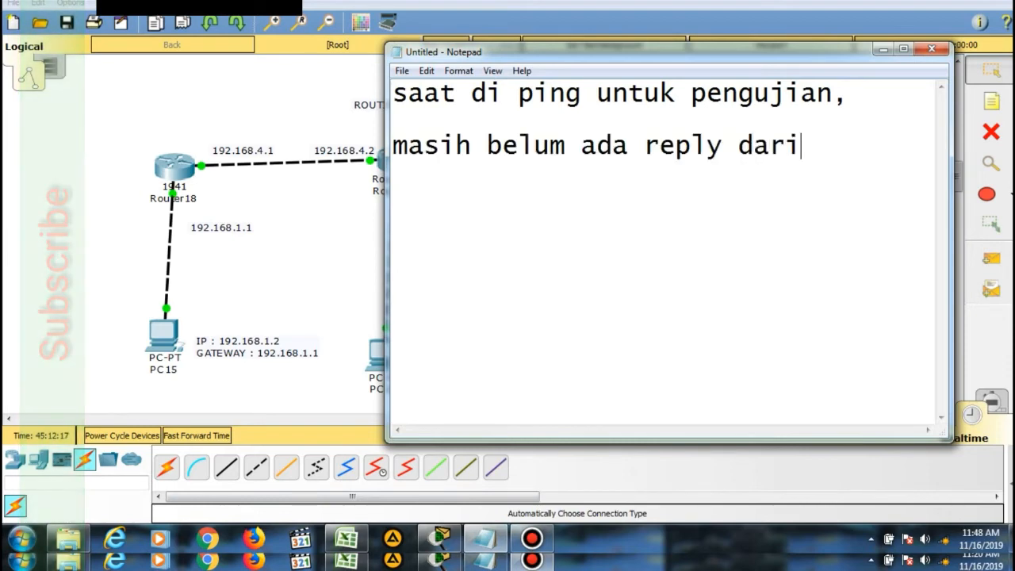
# Step: Continue the note with "komputer tujuan......" and "apa yang kurang???????", and end it with a row of ">" characters further down
pyautogui.press('Return')
pyautogui.write('komput')
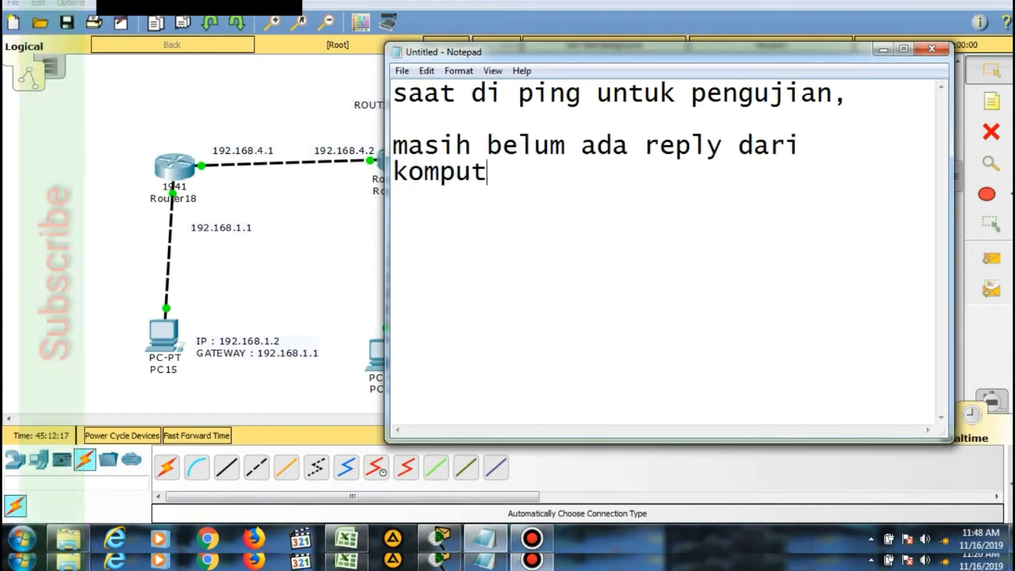
pyautogui.write('er tujuan')
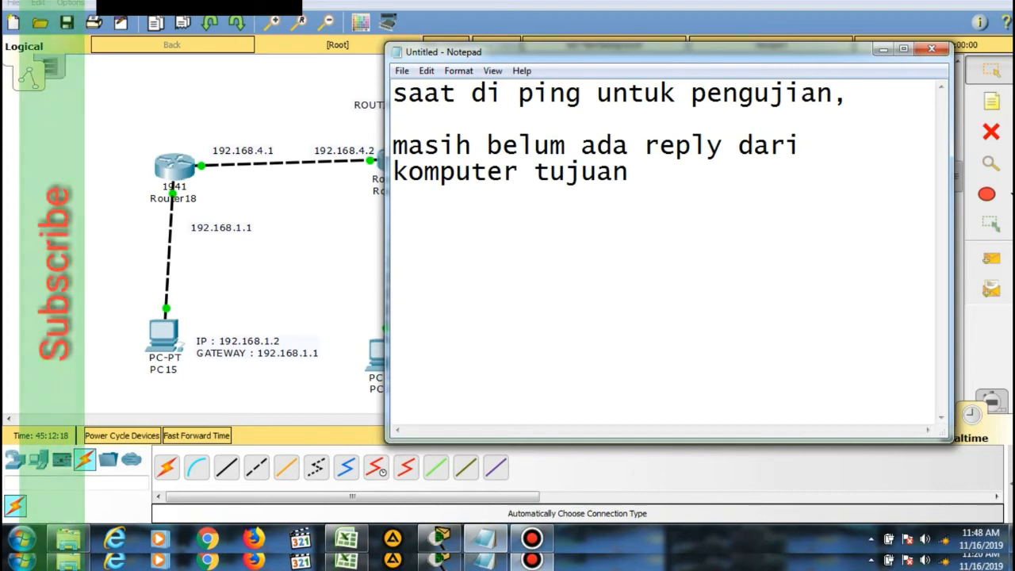
pyautogui.write('...... ap')
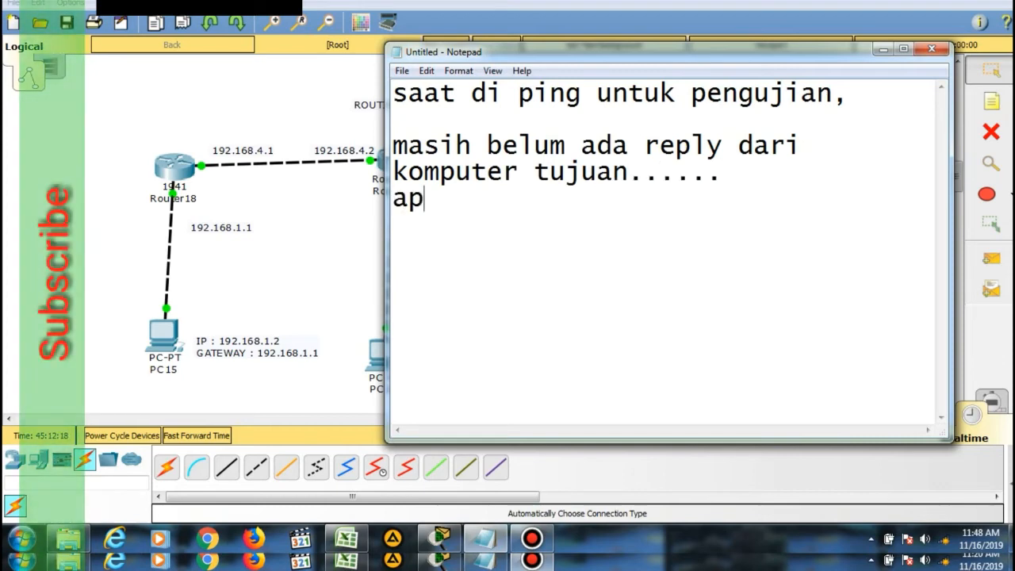
pyautogui.write('a yang kurang')
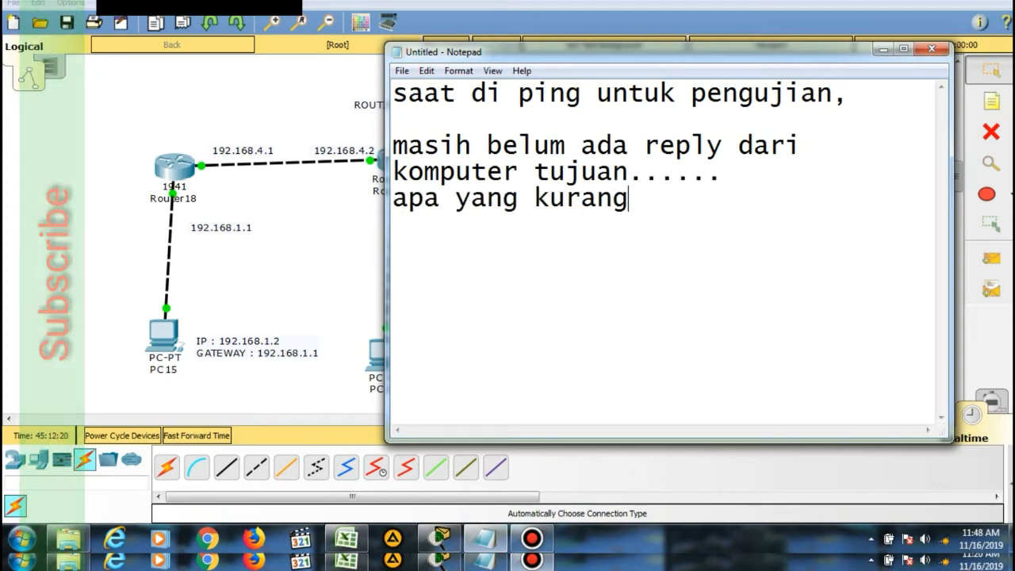
pyautogui.write('???????    ')
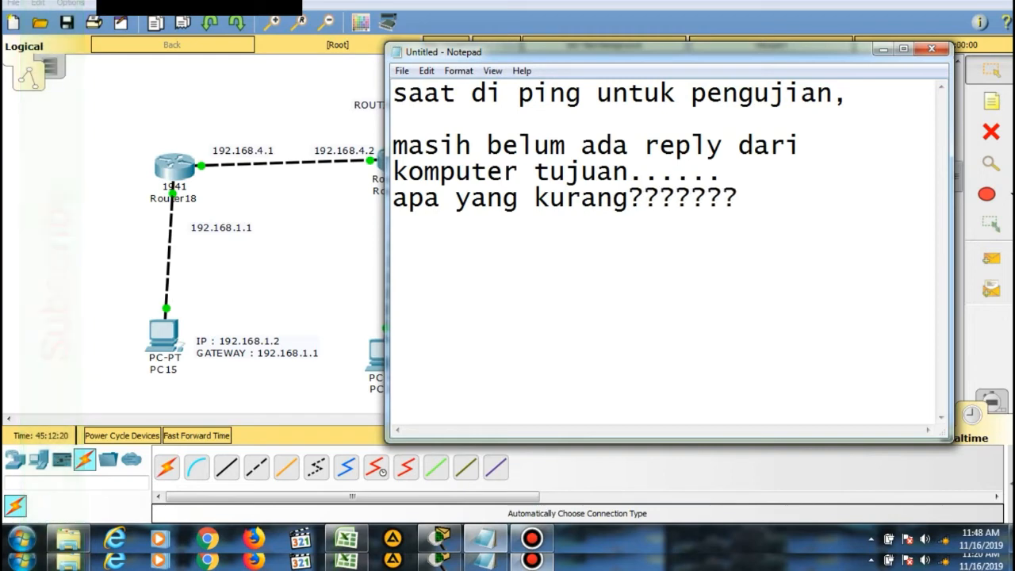
pyautogui.write('>>>>>>>>>>>>>>>>>>>>>>>>>>>')
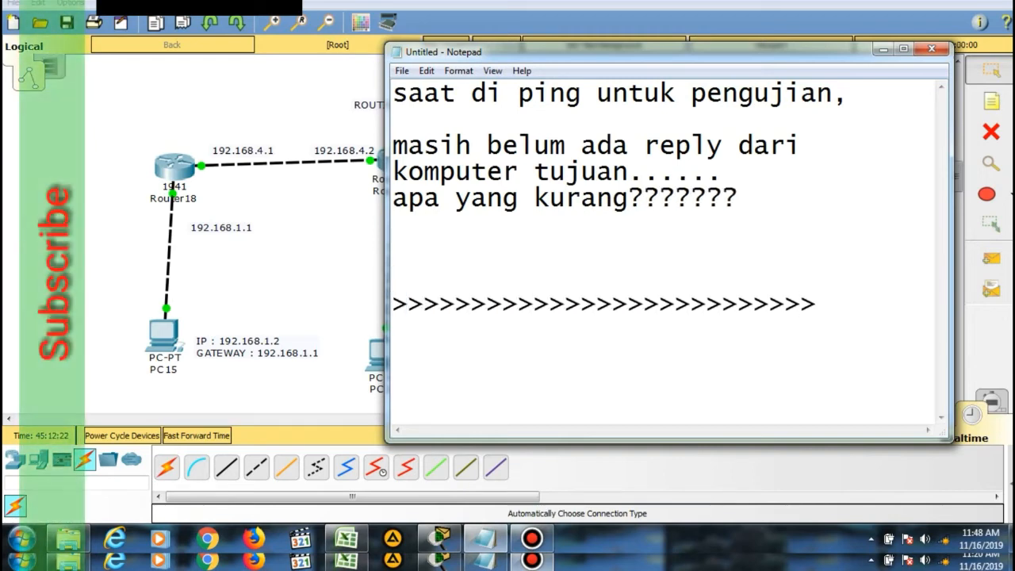
# Step: Clear all text from the note, and open Router18's RIP routing settings in Packet Tracer
pyautogui.hotkey('ctrl', 'a')
pyautogui.press('BackSpace')
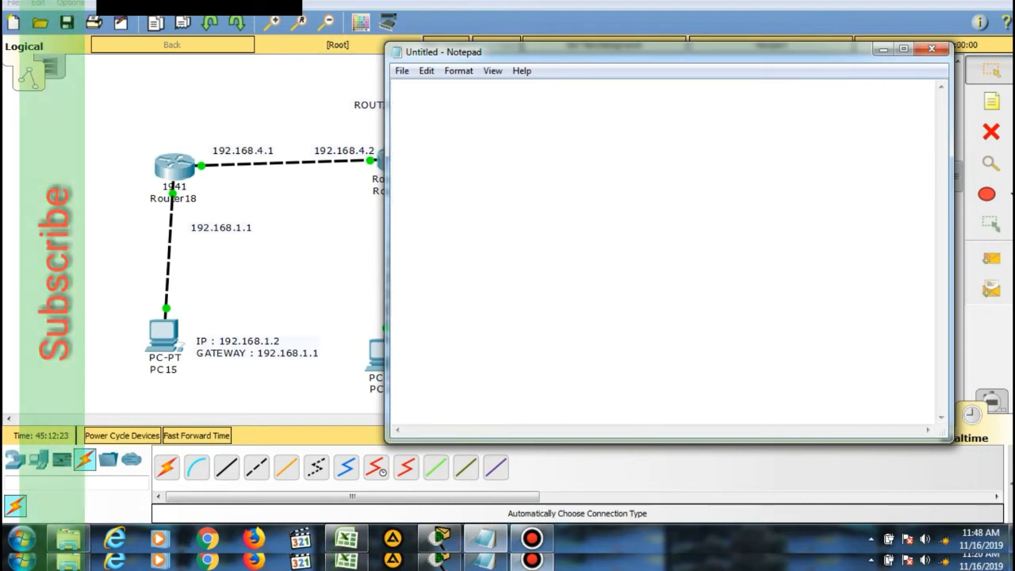
pyautogui.click(181, 161)
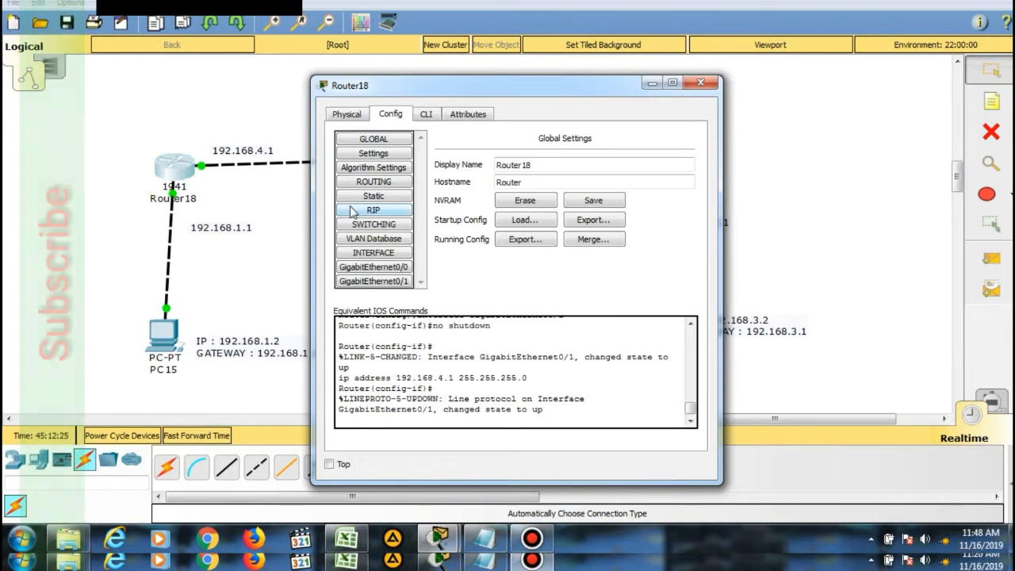
pyautogui.click(356, 210)
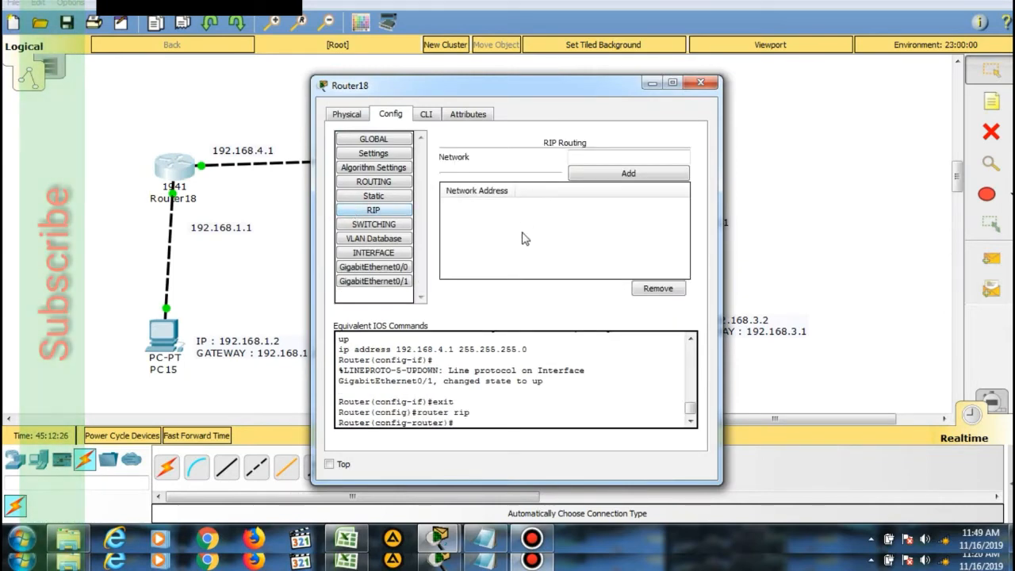
# Step: Switch to the Notepad note and write "disini kita perlu memasukkan RIP", with "Router IP" below a blank line
pyautogui.click(484, 539)
pyautogui.write('dis')
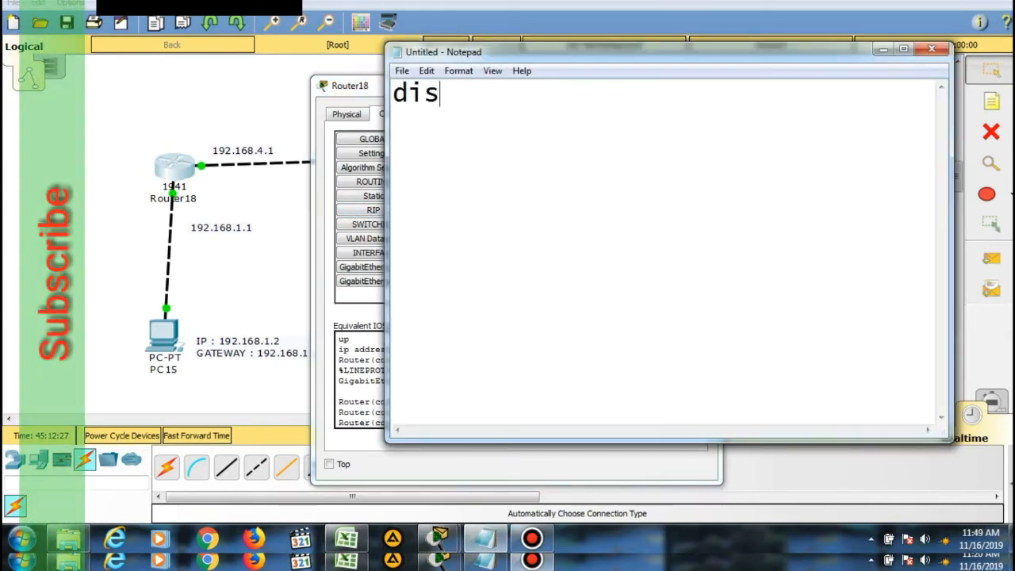
pyautogui.write('ini kita ')
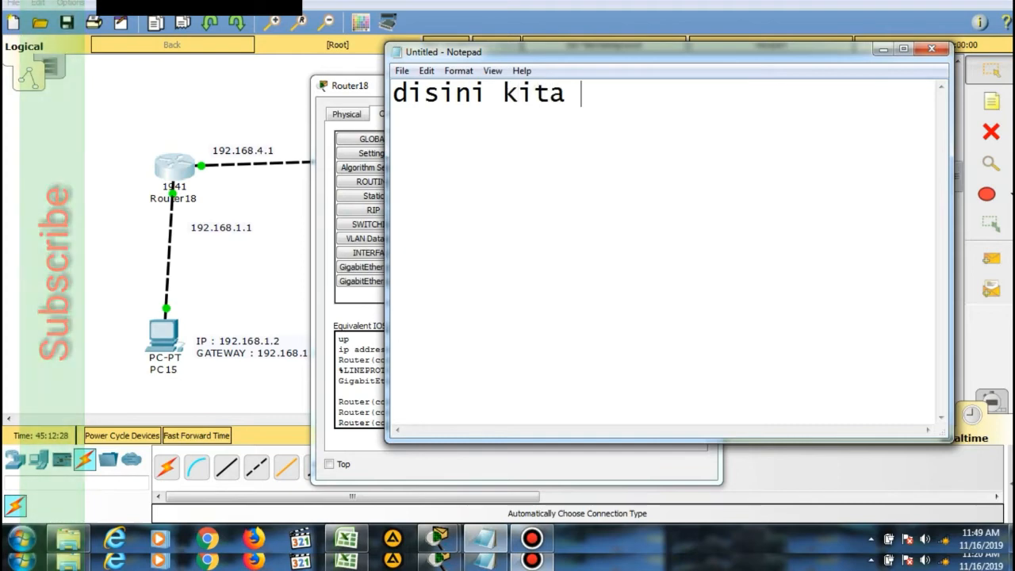
pyautogui.write('per')
pyautogui.press('BackSpace')
pyautogui.press('BackSpace')
pyautogui.write('perlu')
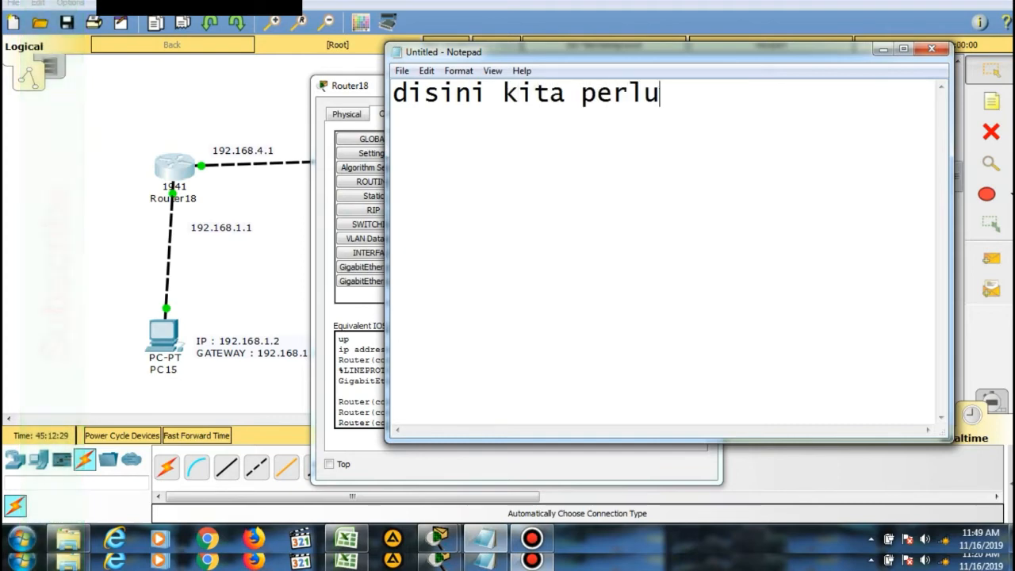
pyautogui.write(' memasukkan ')
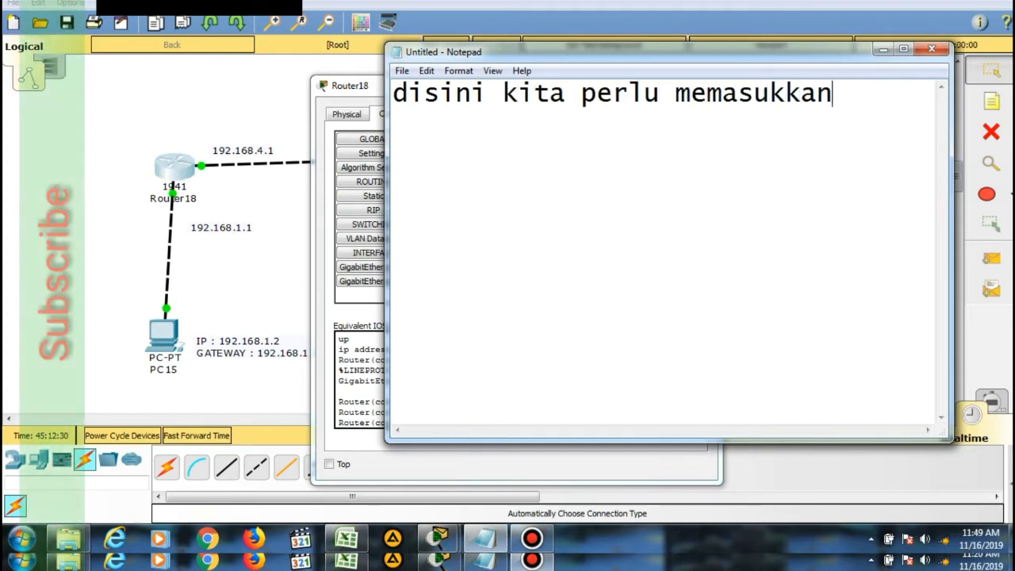
pyautogui.write('RIP  ')
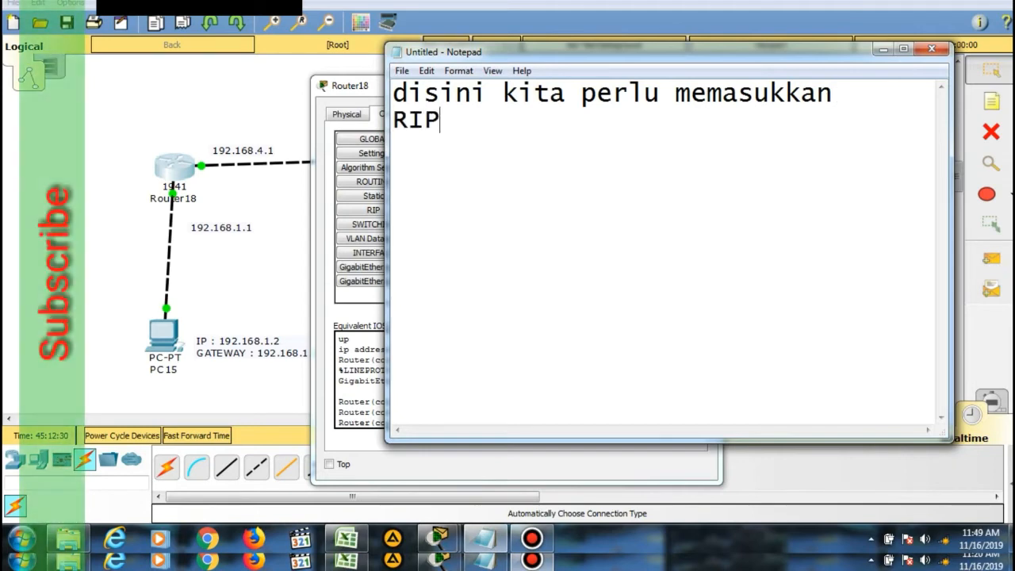
pyautogui.write('Router')
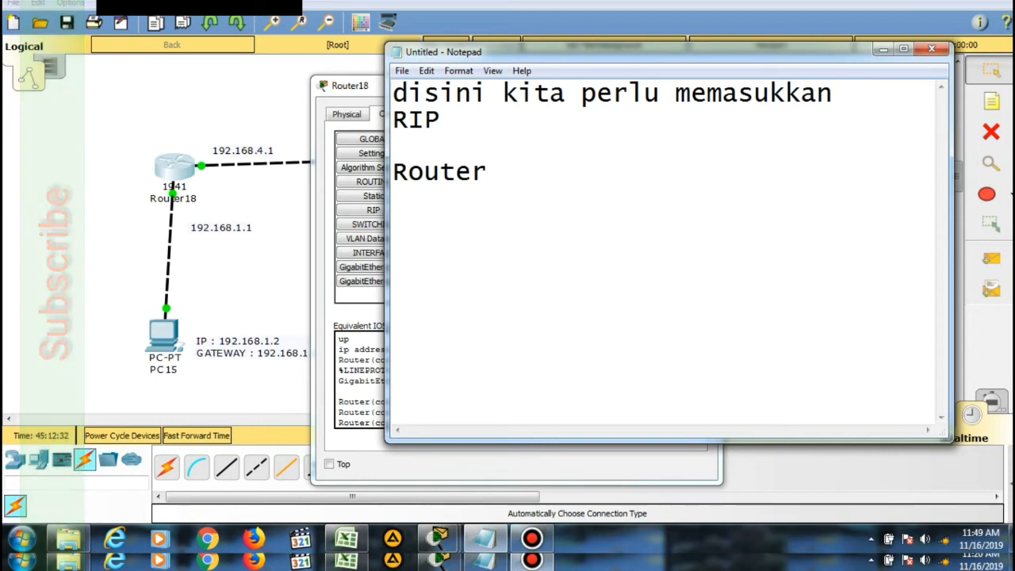
pyautogui.write(' IP')
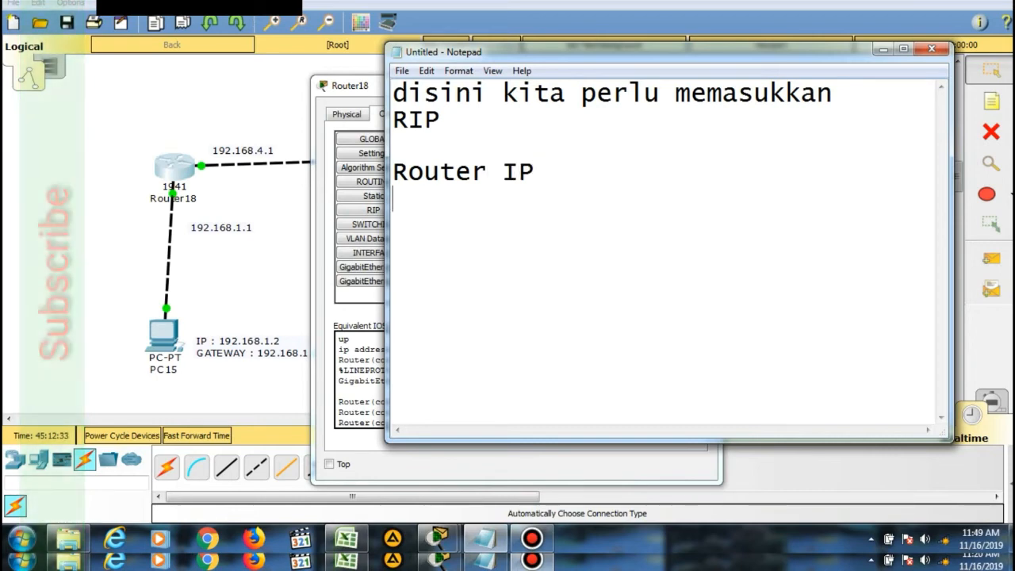
# Step: Replace all of the note's text with "gunanya sebagai identifikasi/registrasi"
pyautogui.hotkey('ctrl', 'a')
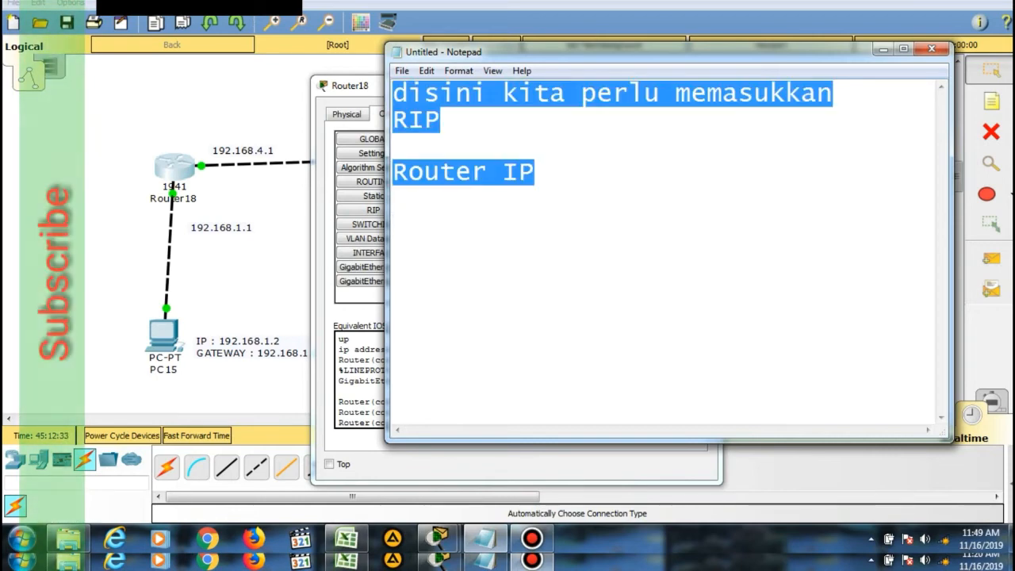
pyautogui.write('gunanya s')
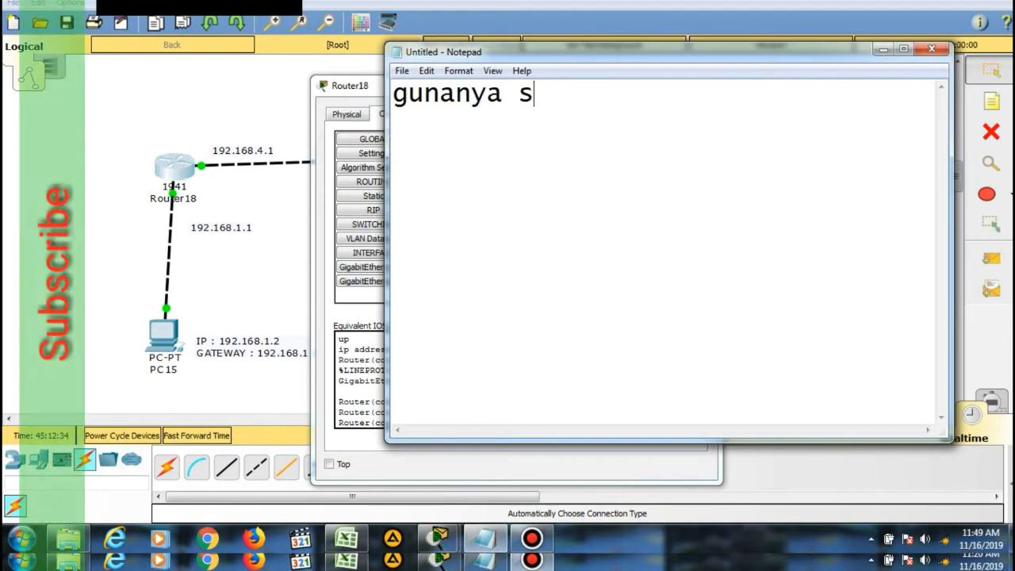
pyautogui.write('ebagai identifikasi')
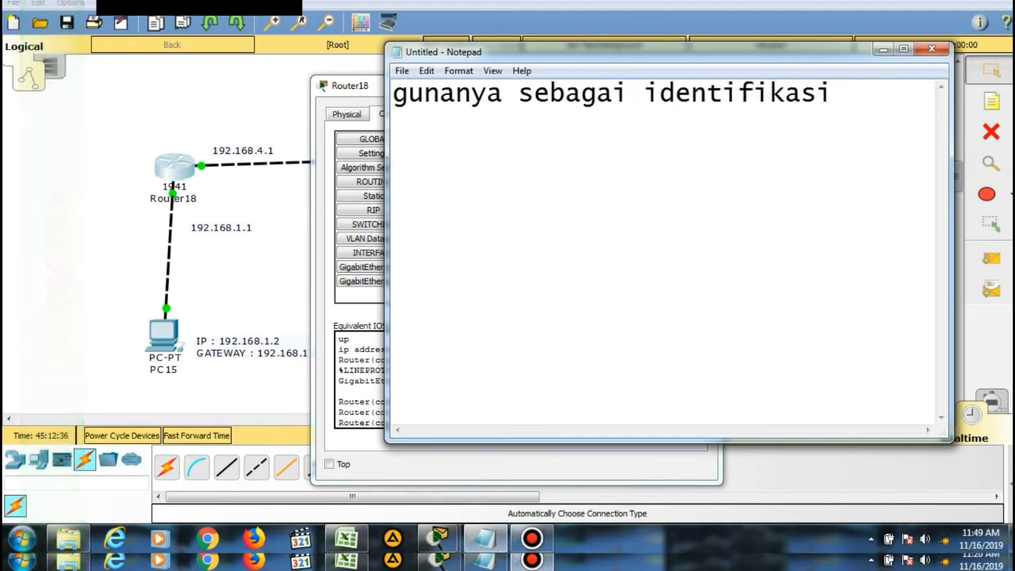
pyautogui.write('/registra')
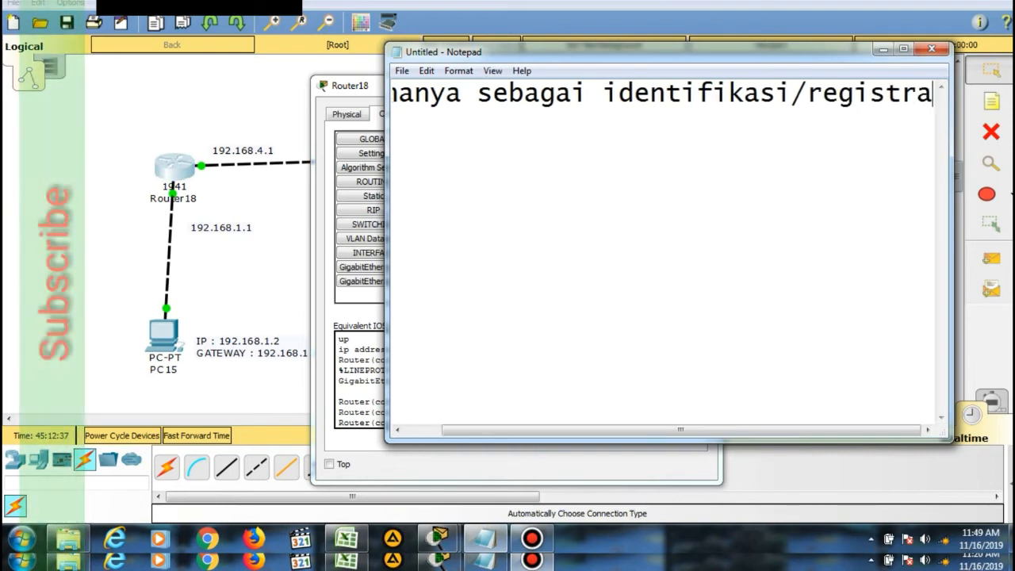
pyautogui.write('si')
# Step: Add the lines "jaringan mana saja yang masuk" and "melewati router............." to the note, and select all of its text
pyautogui.press('Return')
pyautogui.write('jaring')
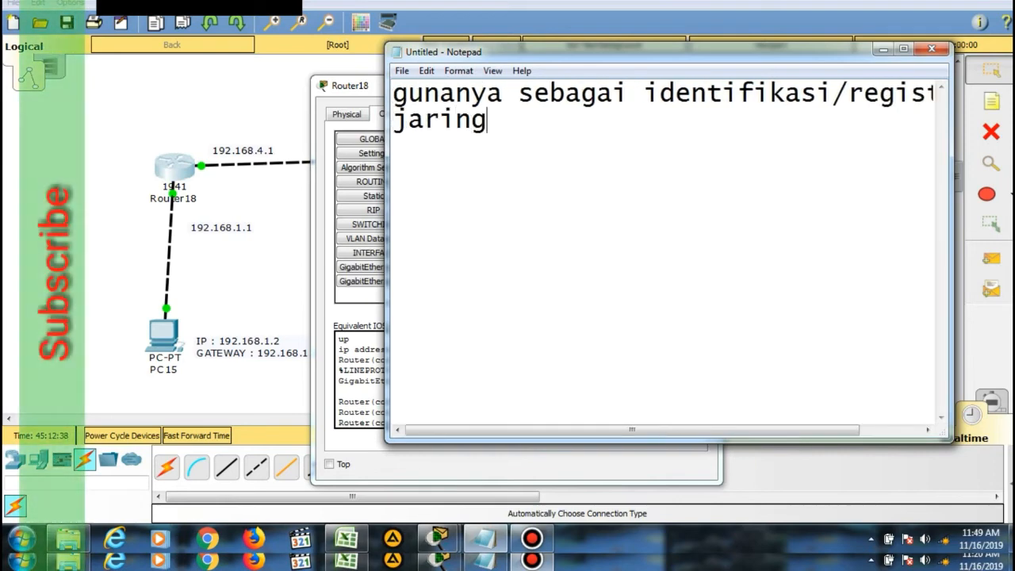
pyautogui.write('an m')
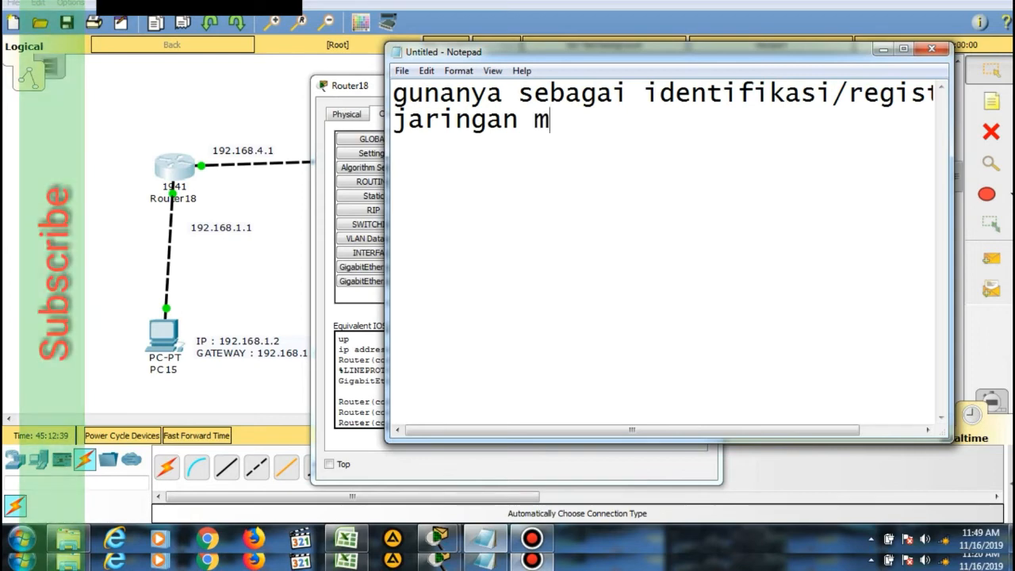
pyautogui.write('ana saja ya')
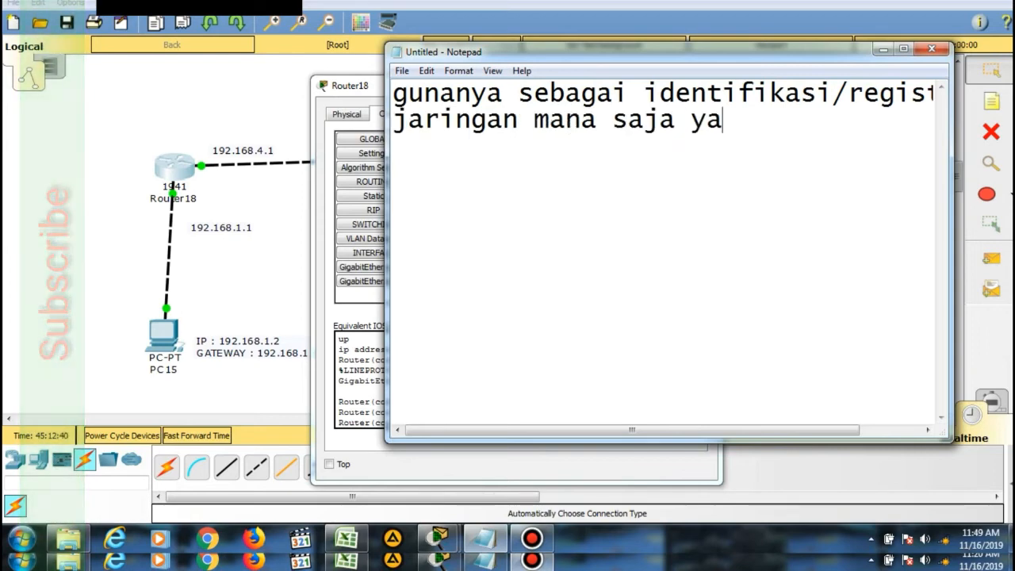
pyautogui.write('ng masuk ')
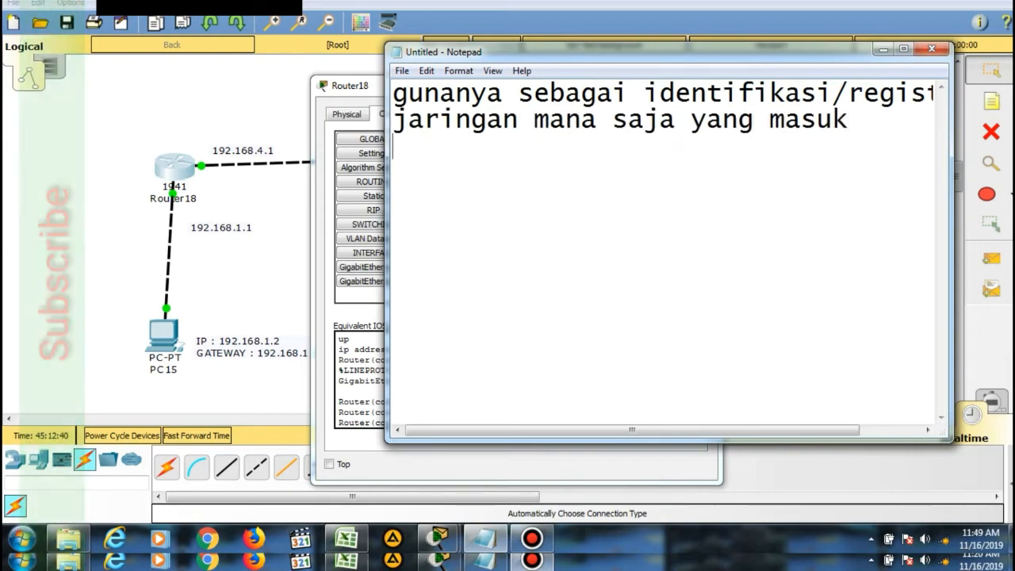
pyautogui.write('melewati ')
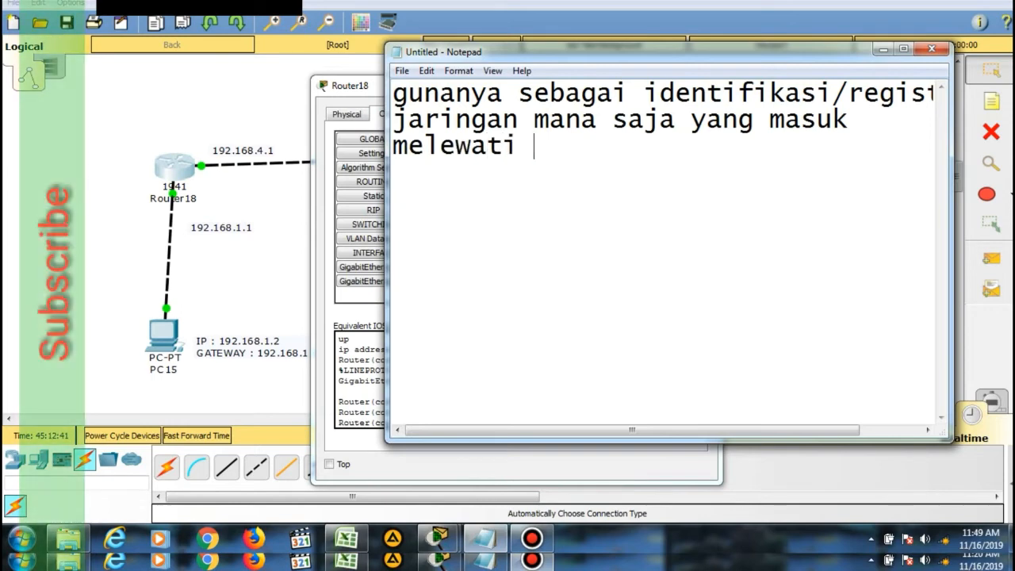
pyautogui.write('router.......')
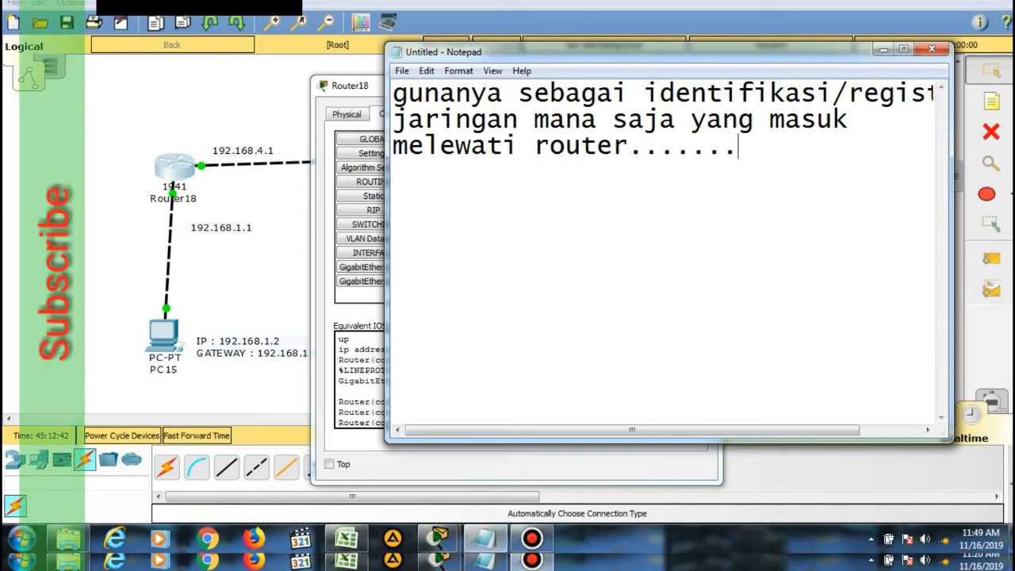
pyautogui.write('......')
pyautogui.hotkey('ctrl', 'a')
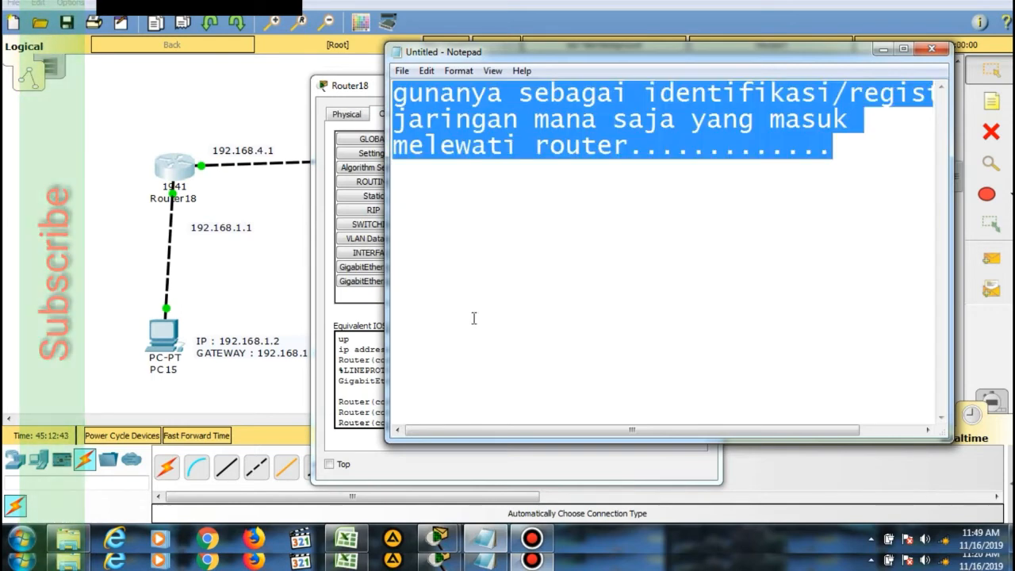
# Step: Switch back to Router18's window in Packet Tracer, move it clear of the topology, and add 192.168.4.1 as a RIP network
pyautogui.click(187, 171)
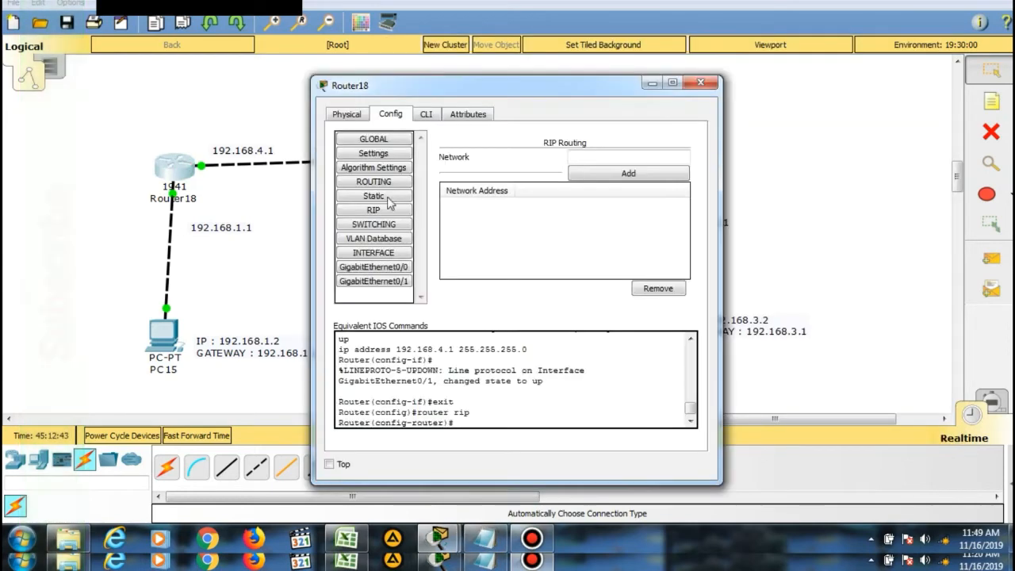
pyautogui.moveTo(432, 83); pyautogui.dragTo(595, 51)
pyautogui.click(776, 122)
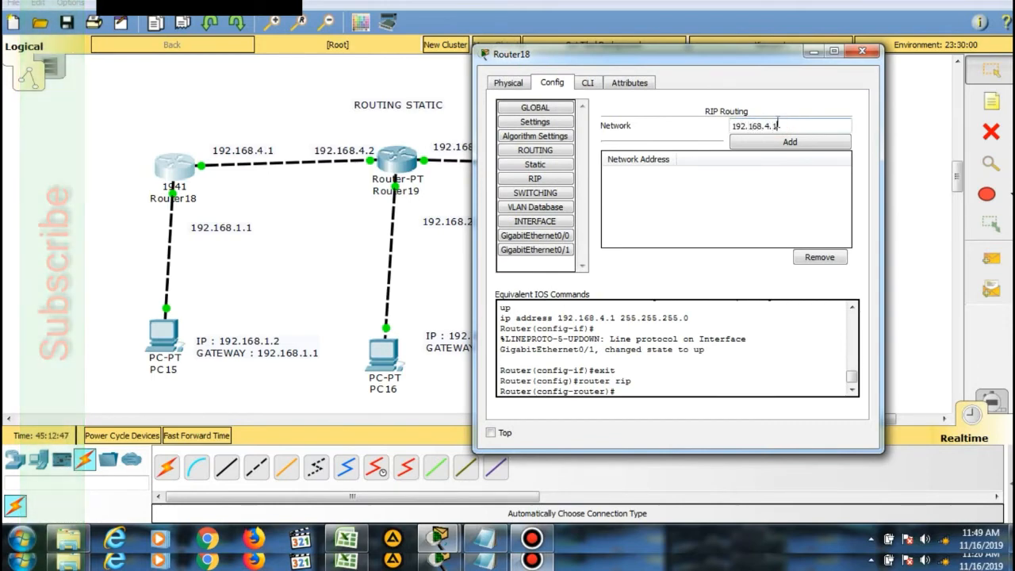
pyautogui.click(791, 141)
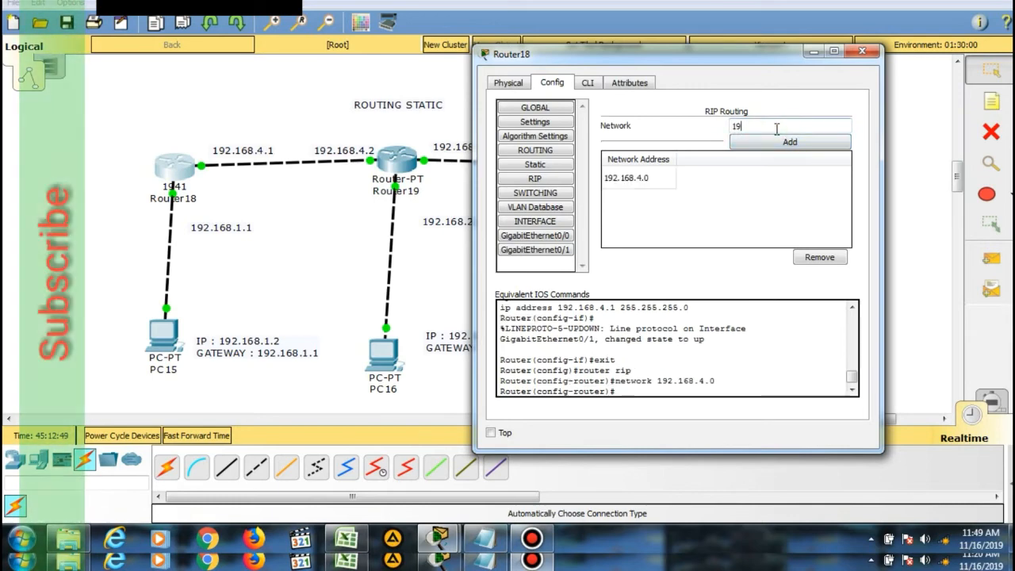
# Step: Add 192.168.1.0 to Router18's RIP networks and close the router's window
pyautogui.click(776, 127)
pyautogui.write('192.168.1.')
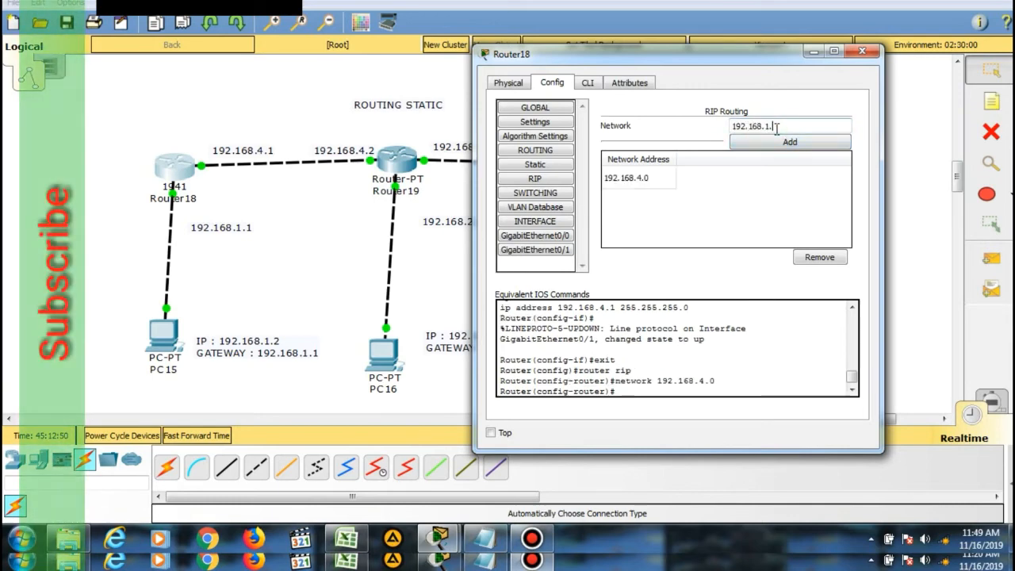
pyautogui.write('0')
pyautogui.click(781, 142)
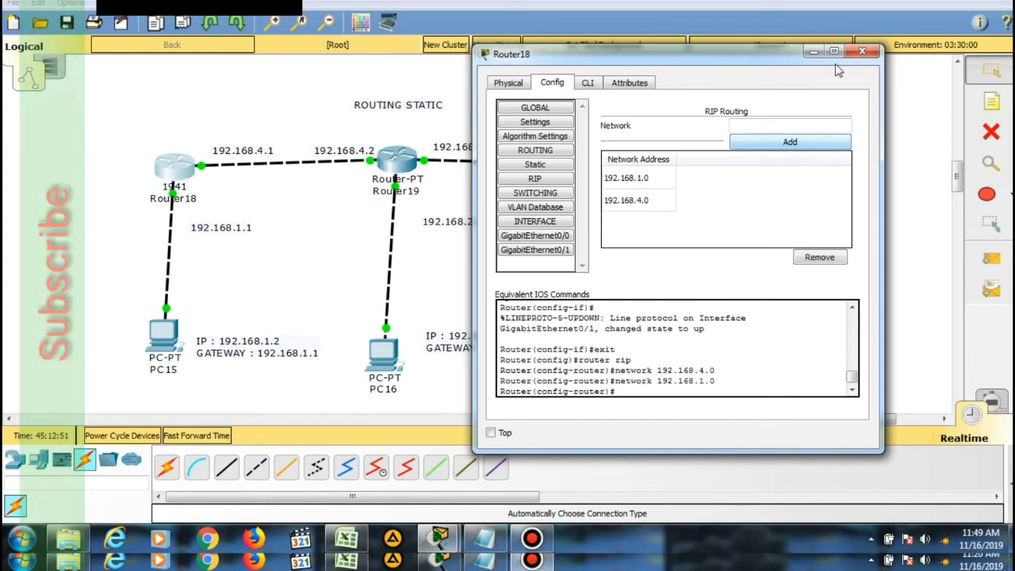
pyautogui.click(862, 51)
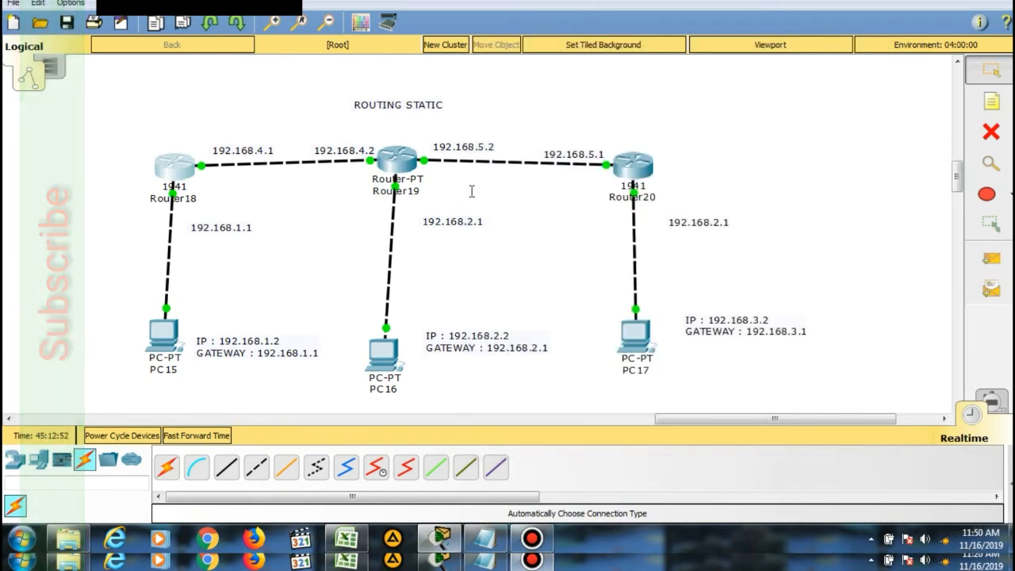
# Step: Open Router19's RIP settings, move the window clear of the topology, and add 192.168.4.0 as a network
pyautogui.click(405, 160)
pyautogui.click(371, 209)
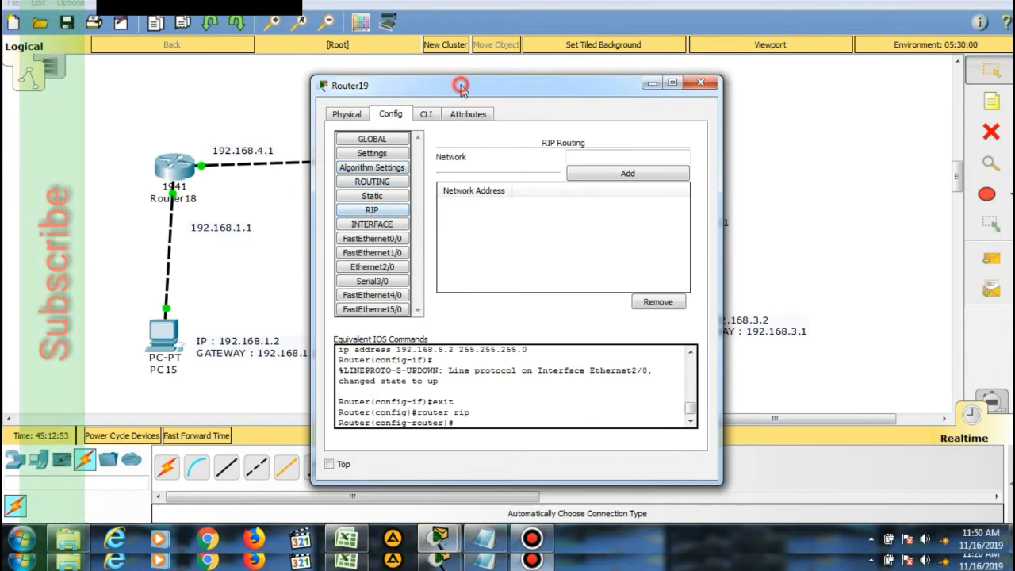
pyautogui.moveTo(460, 81); pyautogui.dragTo(769, 28)
pyautogui.click(890, 102)
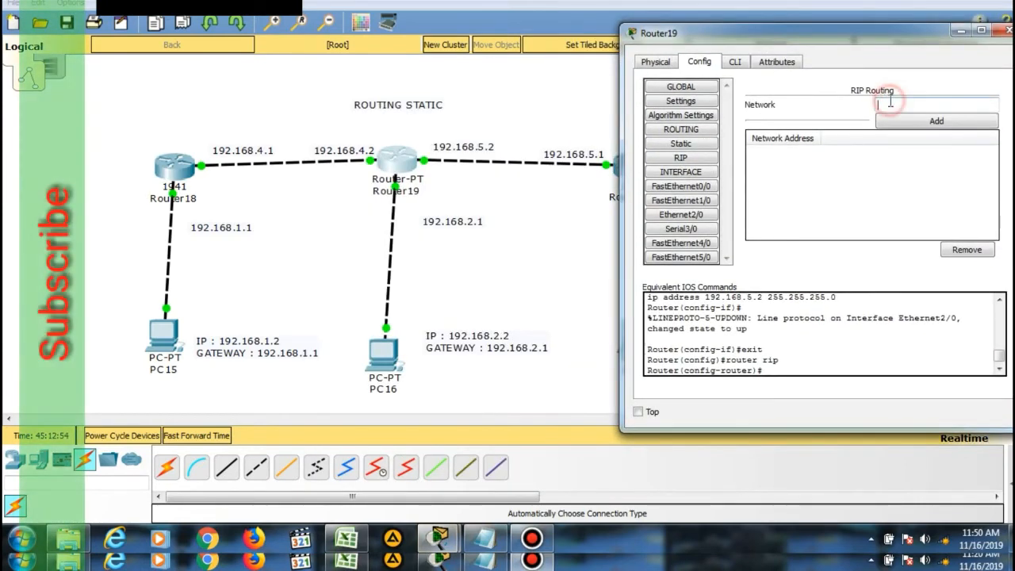
pyautogui.write('192.168.4.0')
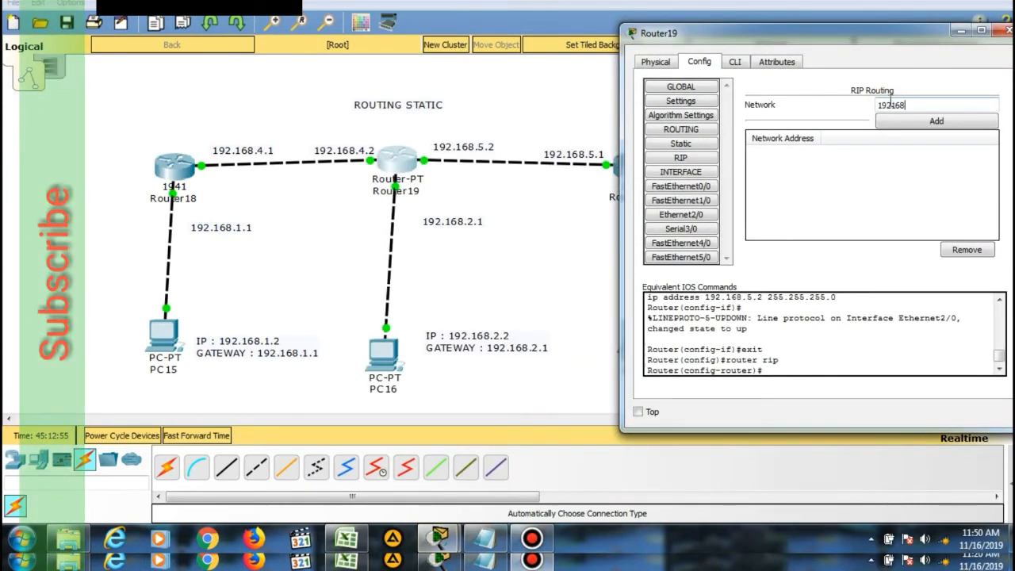
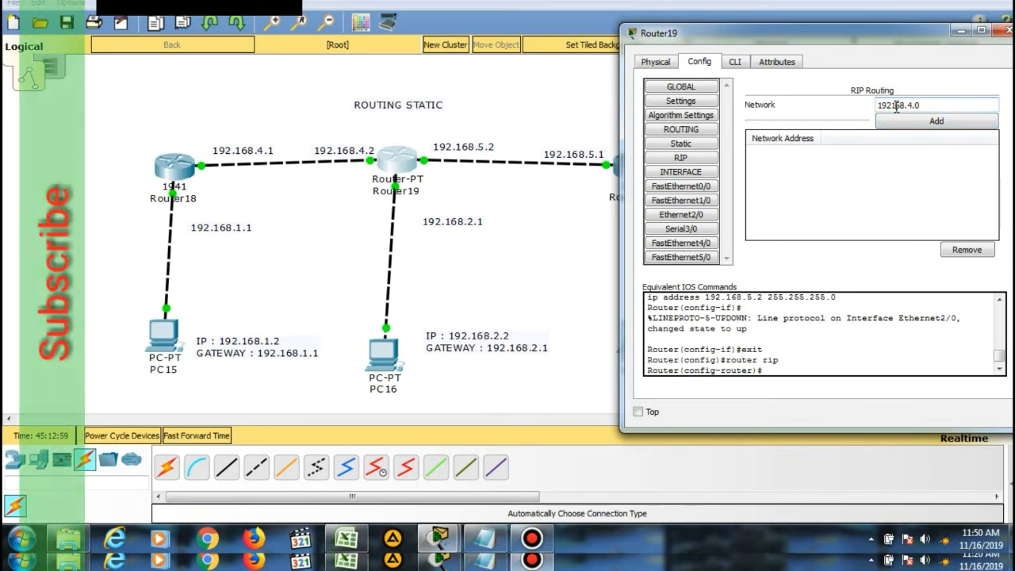
pyautogui.click(895, 105)
pyautogui.write('.')
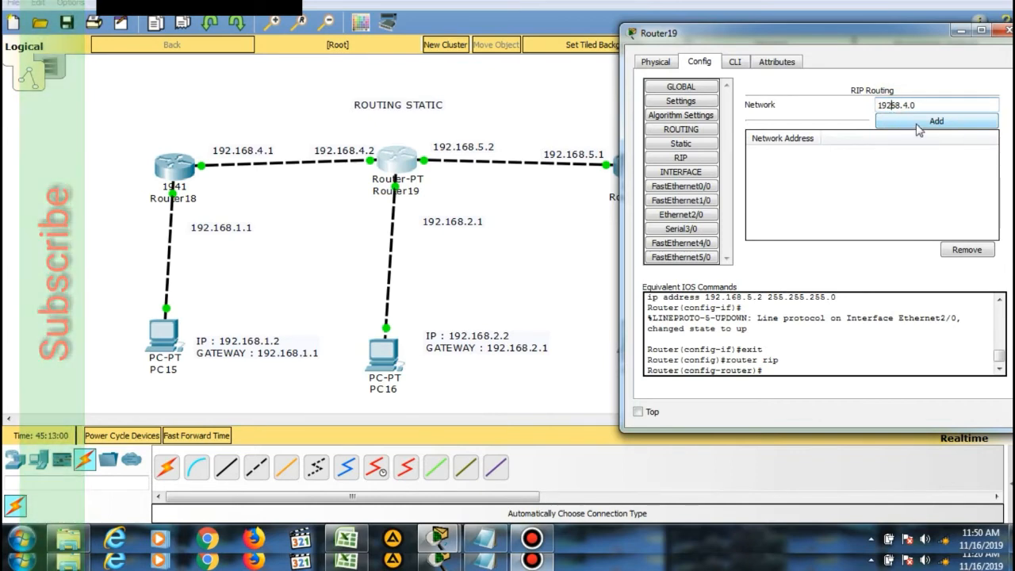
pyautogui.click(918, 124)
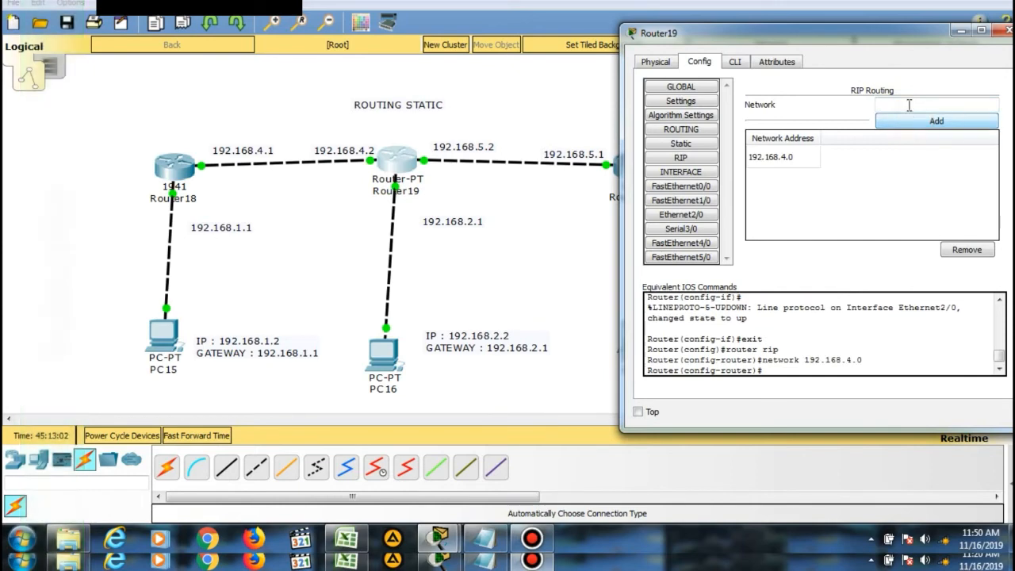
# Step: Add 192.168.5.0 and 192.168.2.0 to Router19's RIP networks and close the router's window
pyautogui.click(908, 104)
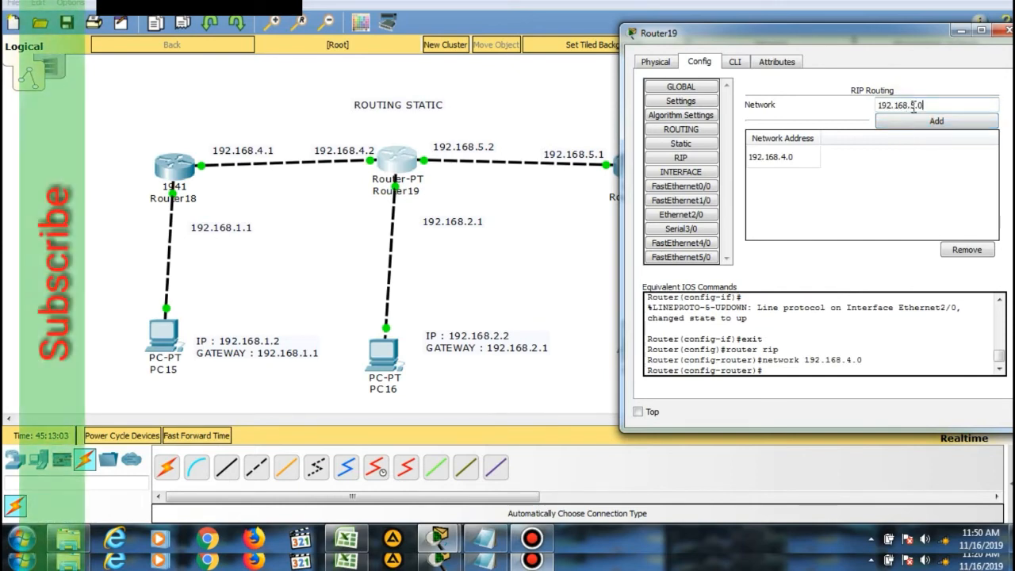
pyautogui.click(920, 125)
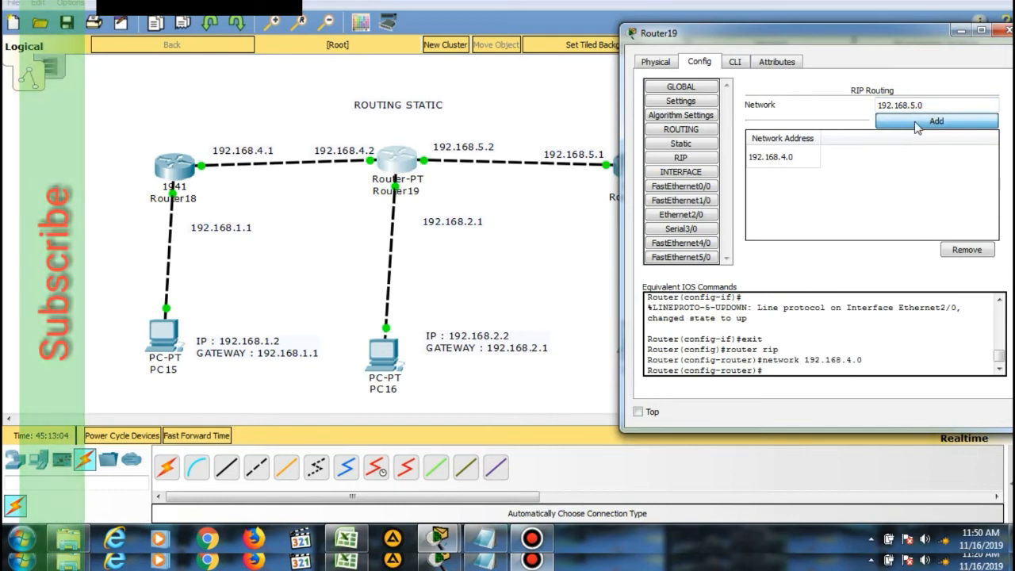
pyautogui.click(916, 125)
pyautogui.press('Return')
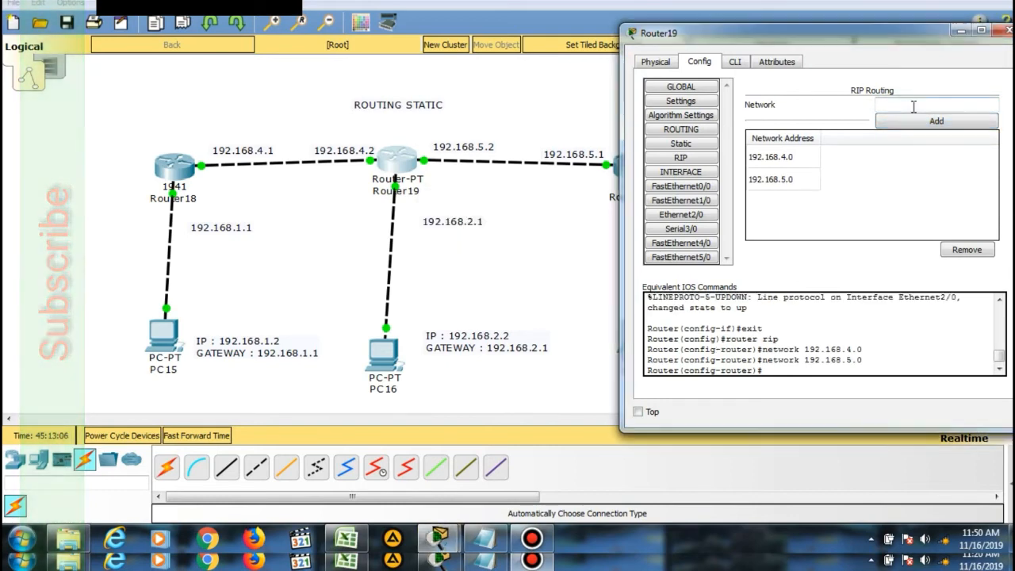
pyautogui.click(913, 106)
pyautogui.write('192.168.2.0')
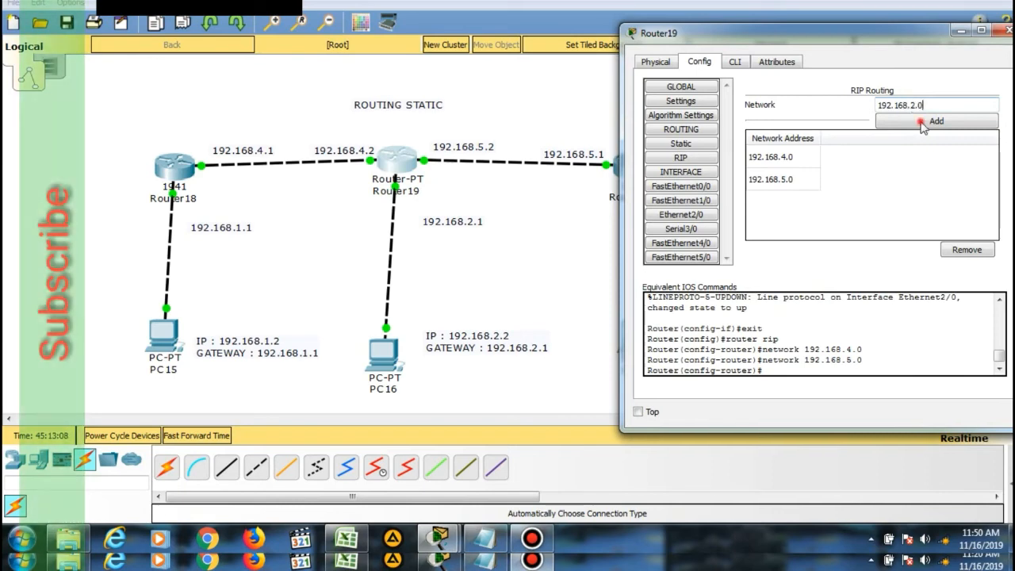
pyautogui.click(923, 121)
pyautogui.click(925, 124)
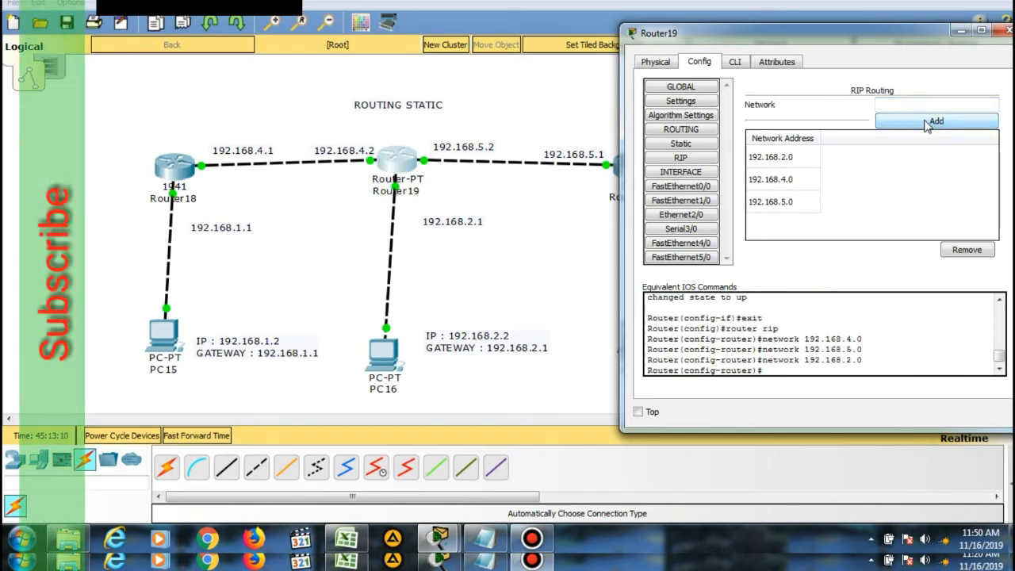
pyautogui.click(1002, 30)
# Step: Open Router20's RIP settings, move the window clear of the router, and add 192.168.5.0 as a network
pyautogui.click(638, 165)
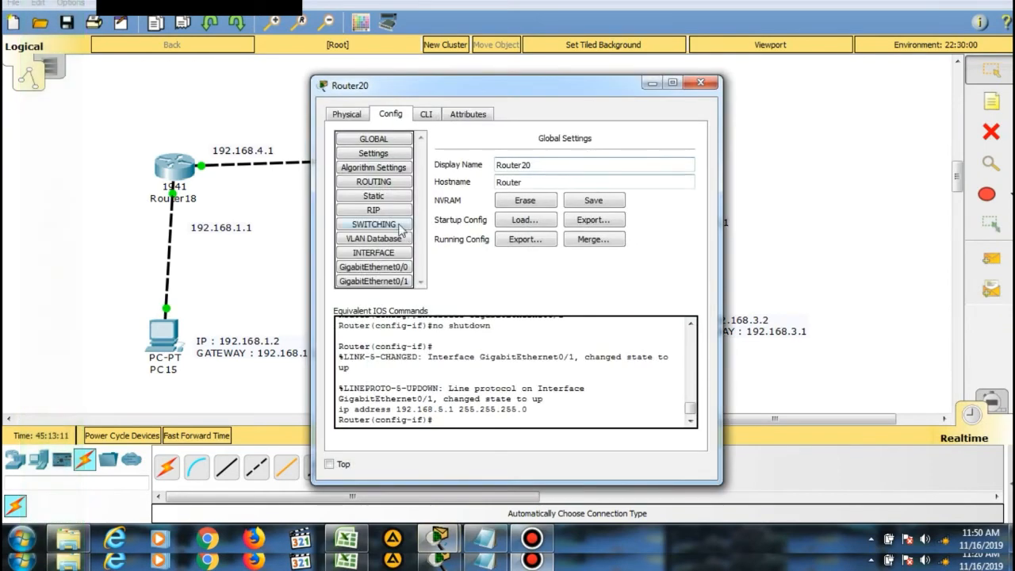
pyautogui.click(374, 209)
pyautogui.moveTo(501, 94); pyautogui.dragTo(314, 92)
pyautogui.click(386, 152)
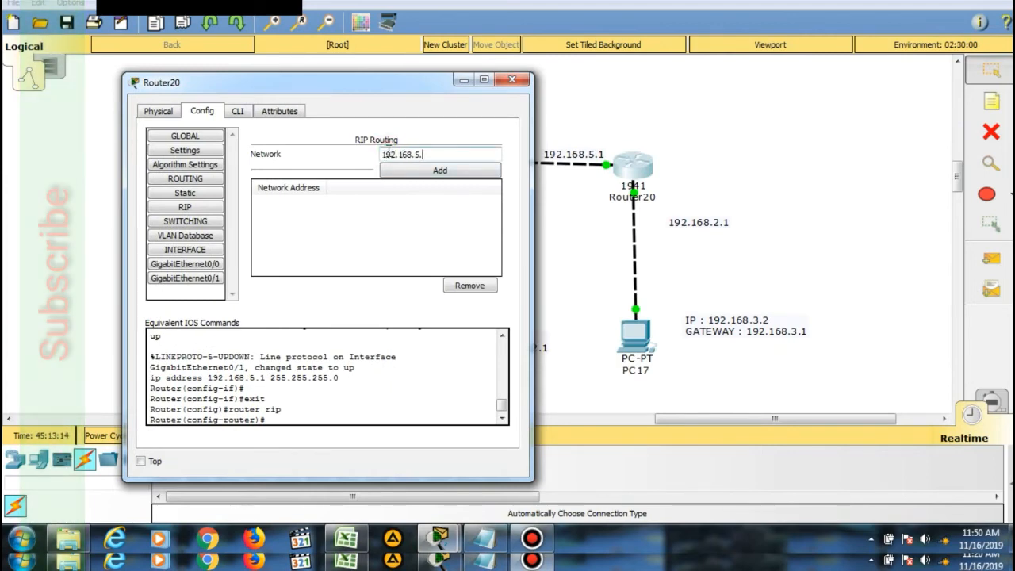
pyautogui.click(420, 174)
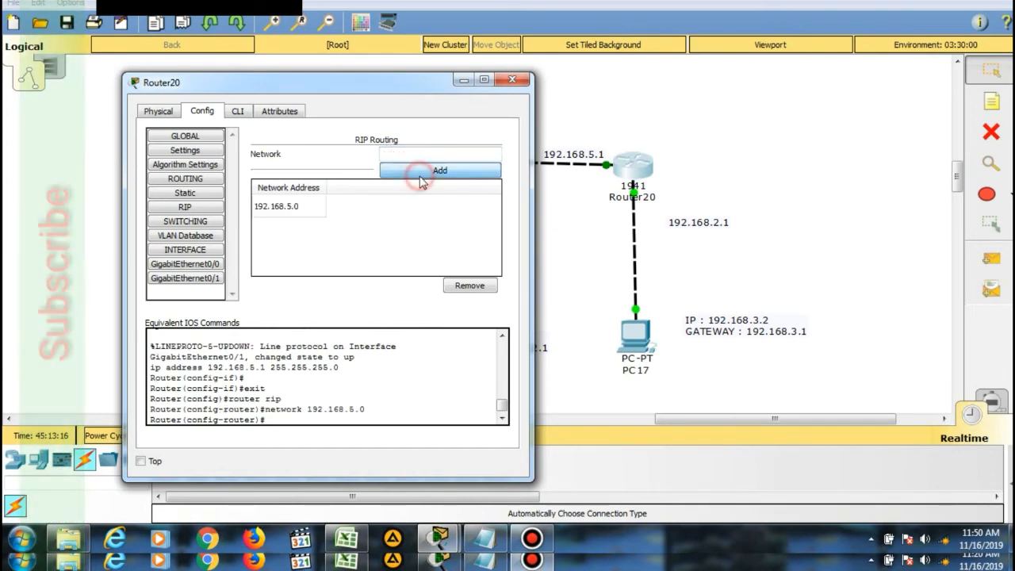
# Step: Add 192.168.3.0 to Router20's RIP networks and close the router's window
pyautogui.click(434, 152)
pyautogui.write('1')
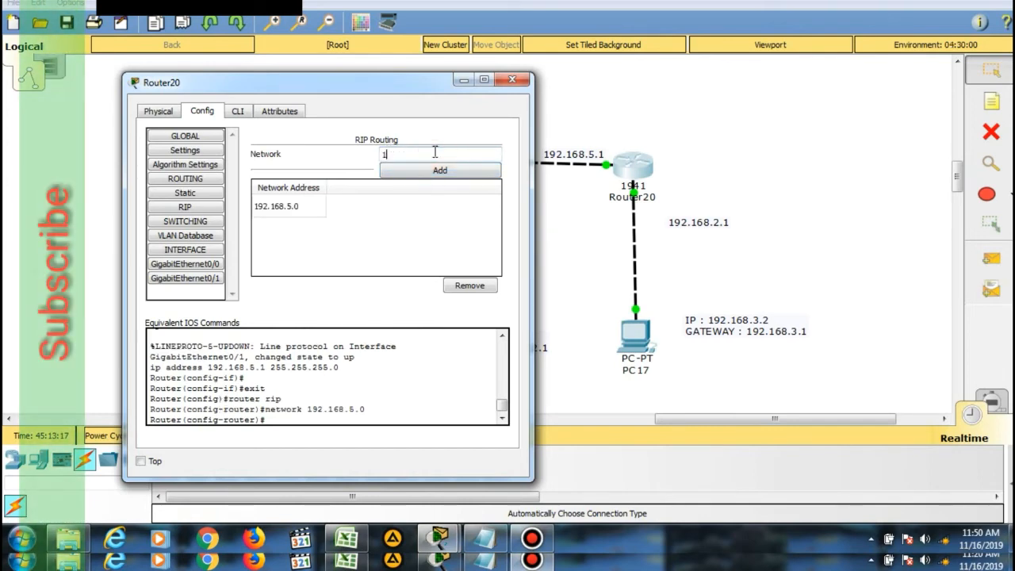
pyautogui.write('92.168')
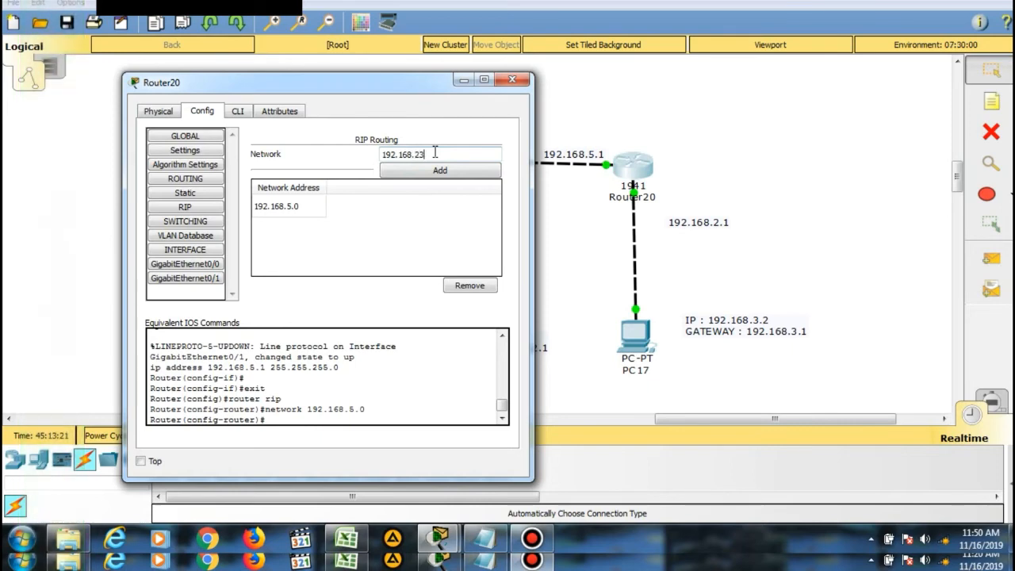
pyautogui.write('.23')
pyautogui.press('BackSpace')
pyautogui.press('BackSpace')
pyautogui.write('3')
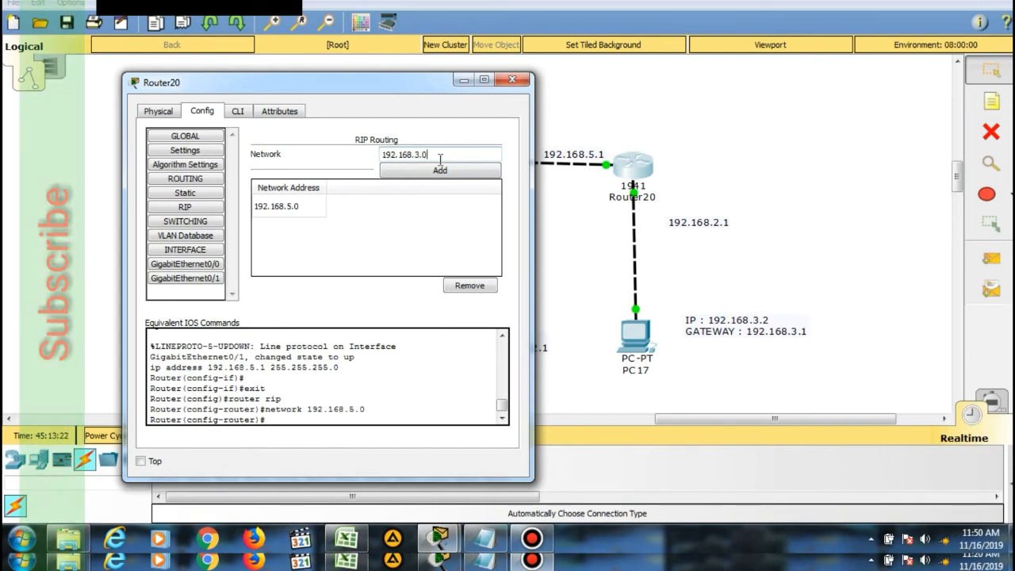
pyautogui.click(442, 168)
pyautogui.click(511, 79)
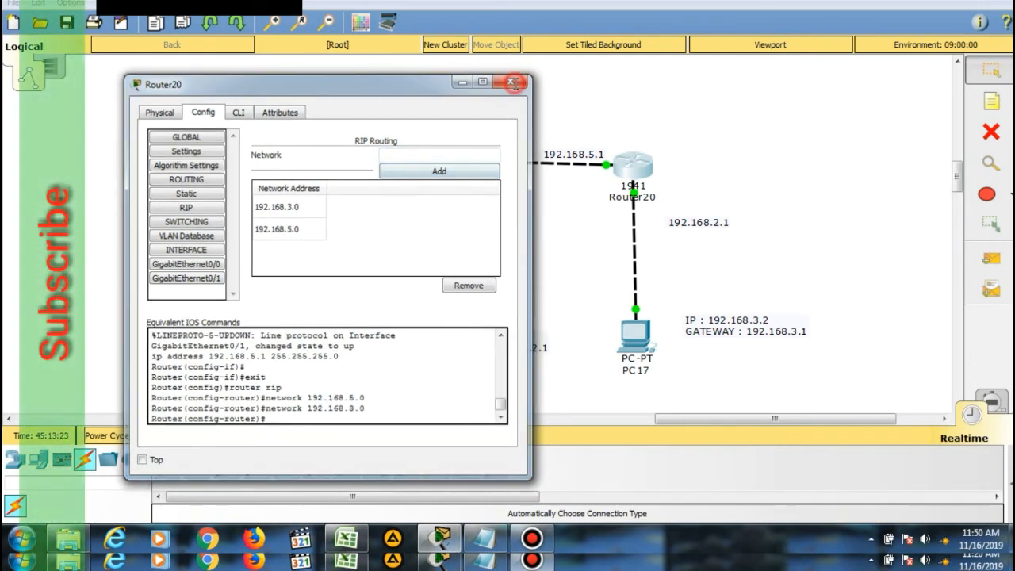
# Step: Correct the address label beside the link between Router20 and PC17 to 192.168.3.1
pyautogui.click(719, 222)
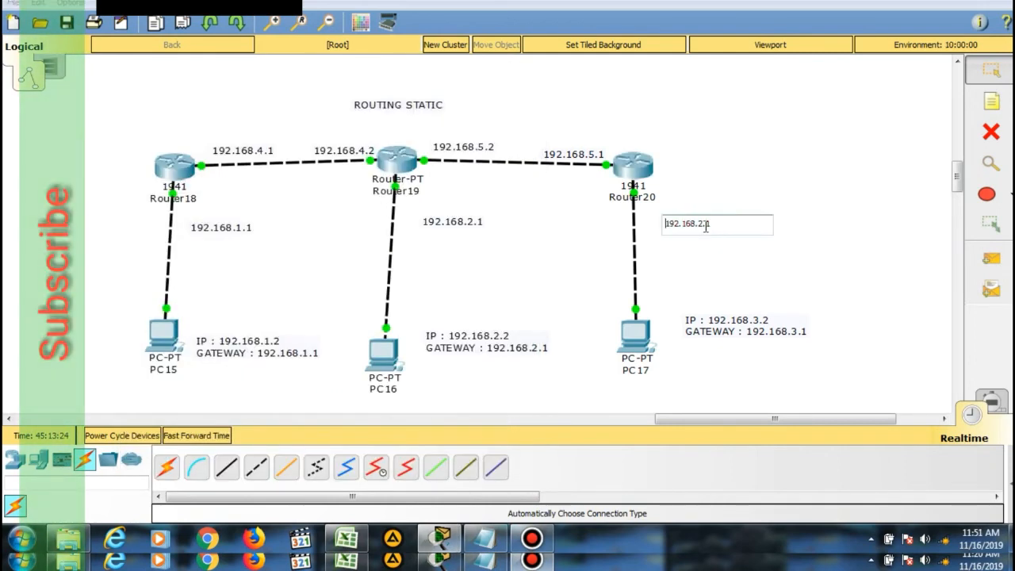
pyautogui.click(703, 225)
pyautogui.write('3')
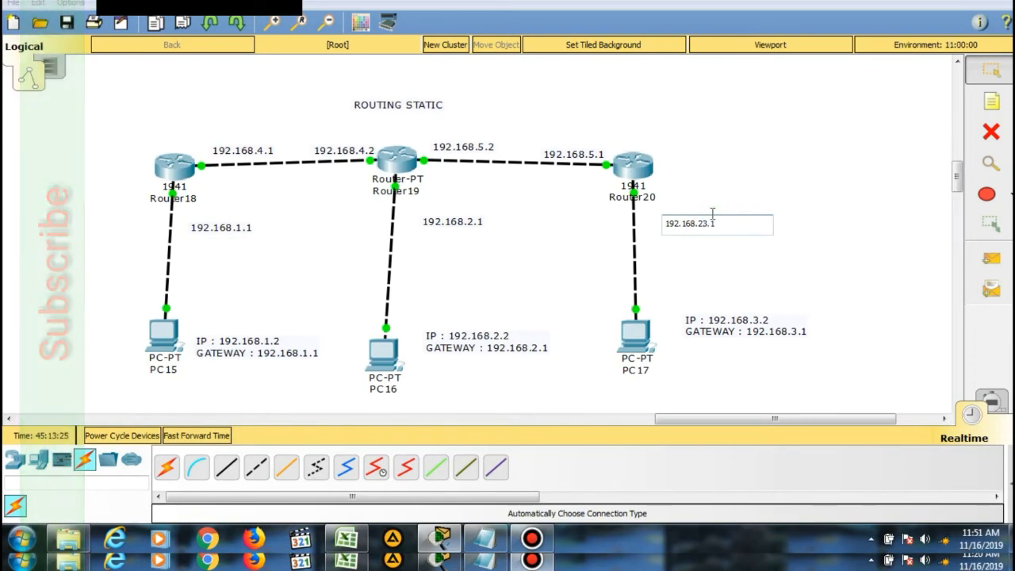
pyautogui.click(720, 178)
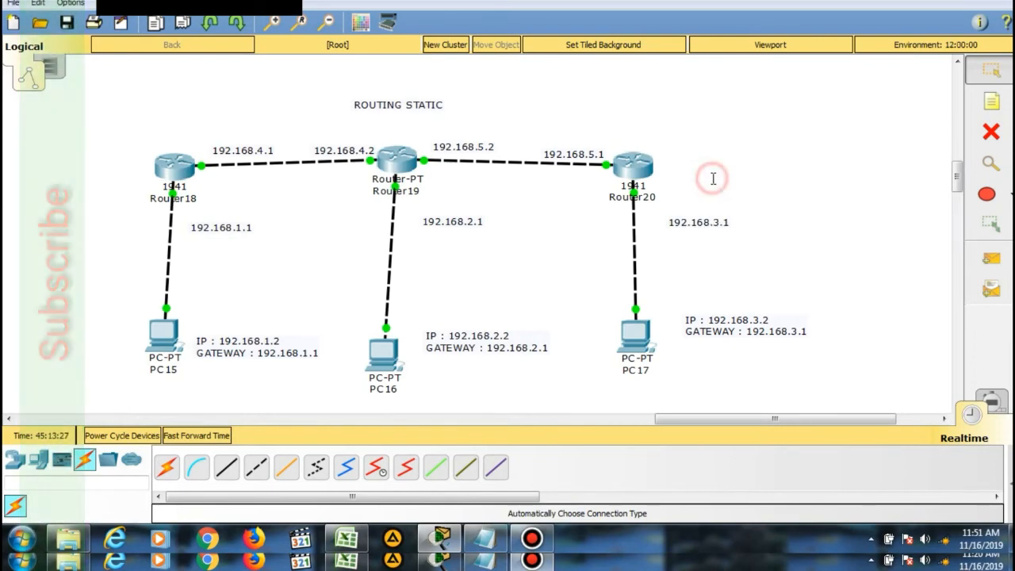
# Step: Review the addresses of both Router20 GigabitEthernet interfaces and set GigabitEthernet0/0's IP address to 192.168.3.1
pyautogui.click(633, 165)
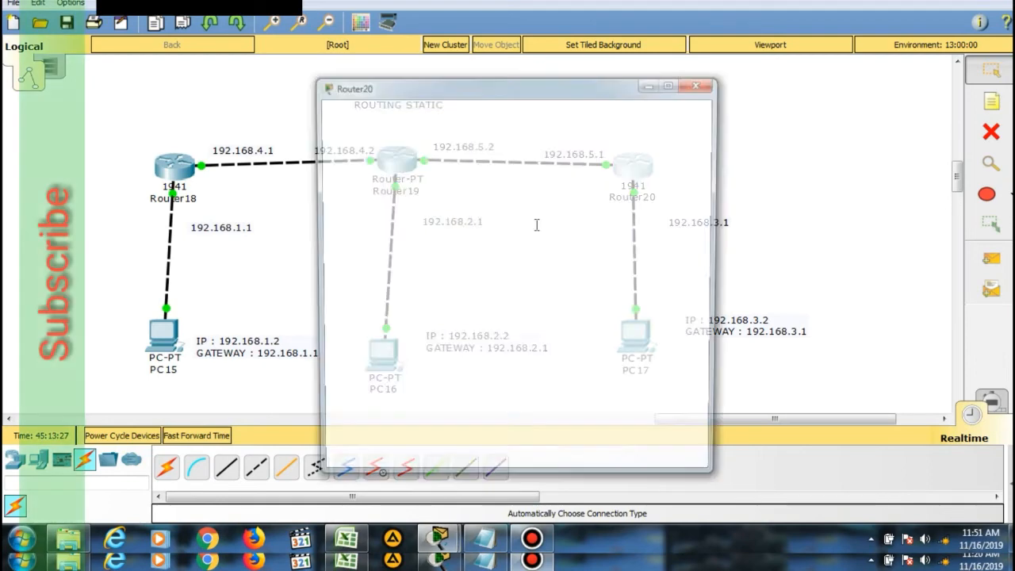
pyautogui.click(393, 282)
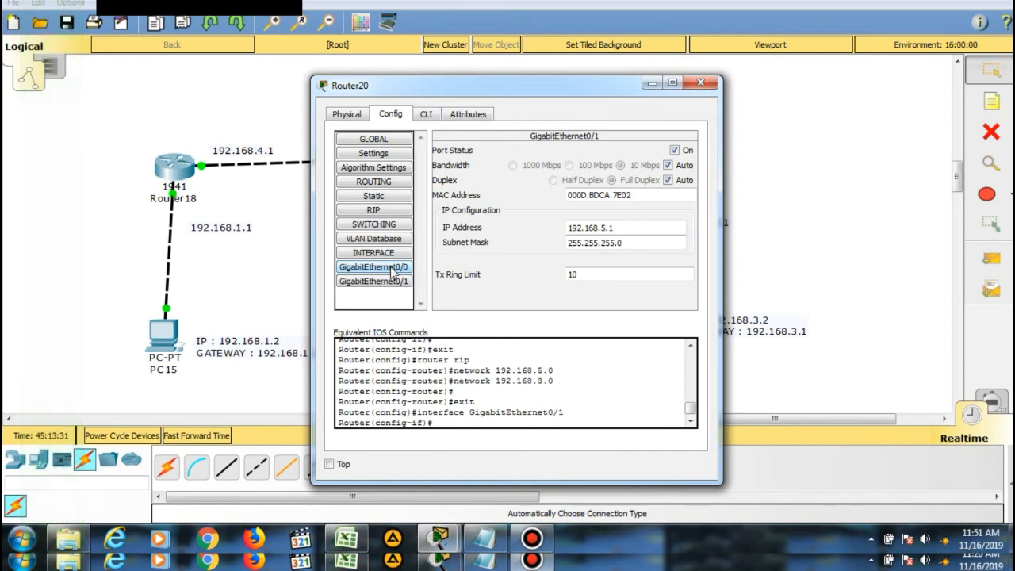
pyautogui.click(391, 268)
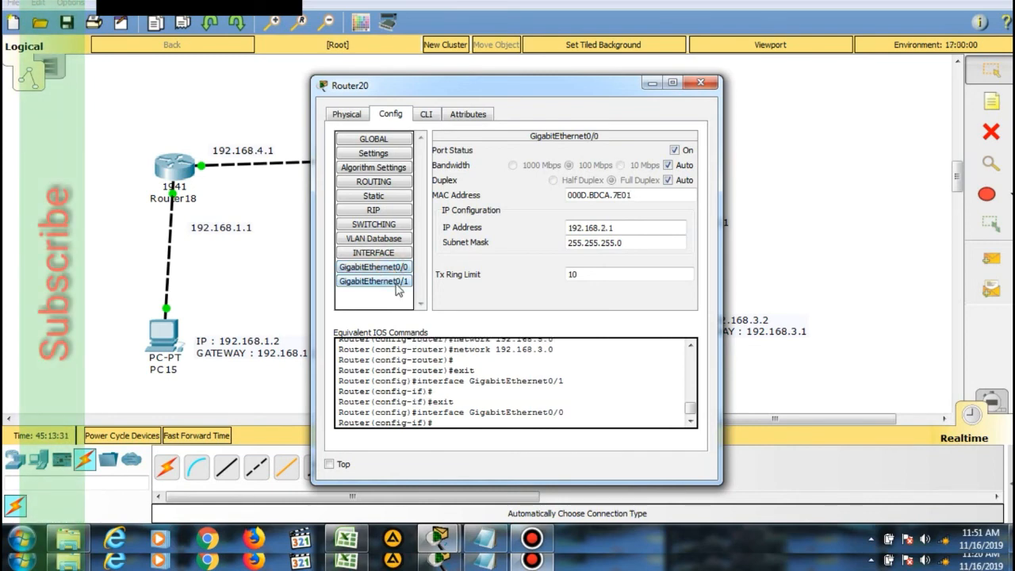
pyautogui.click(397, 282)
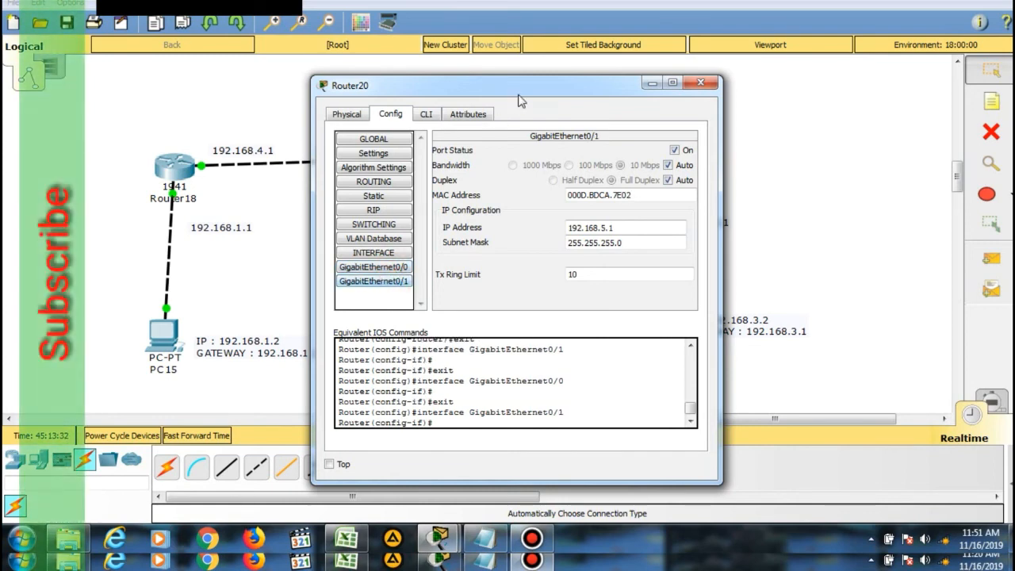
pyautogui.moveTo(517, 87); pyautogui.dragTo(339, 74)
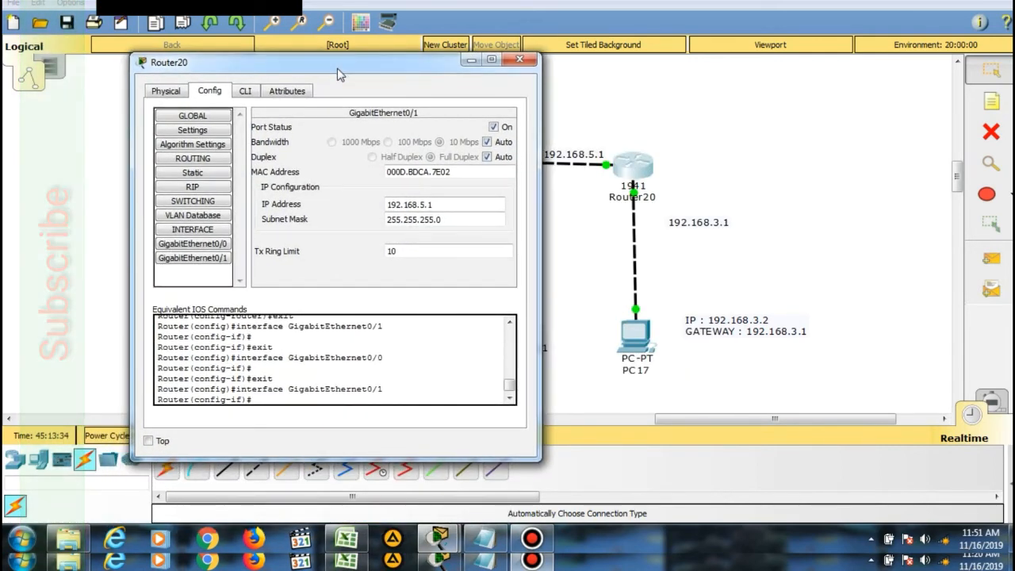
pyautogui.click(203, 246)
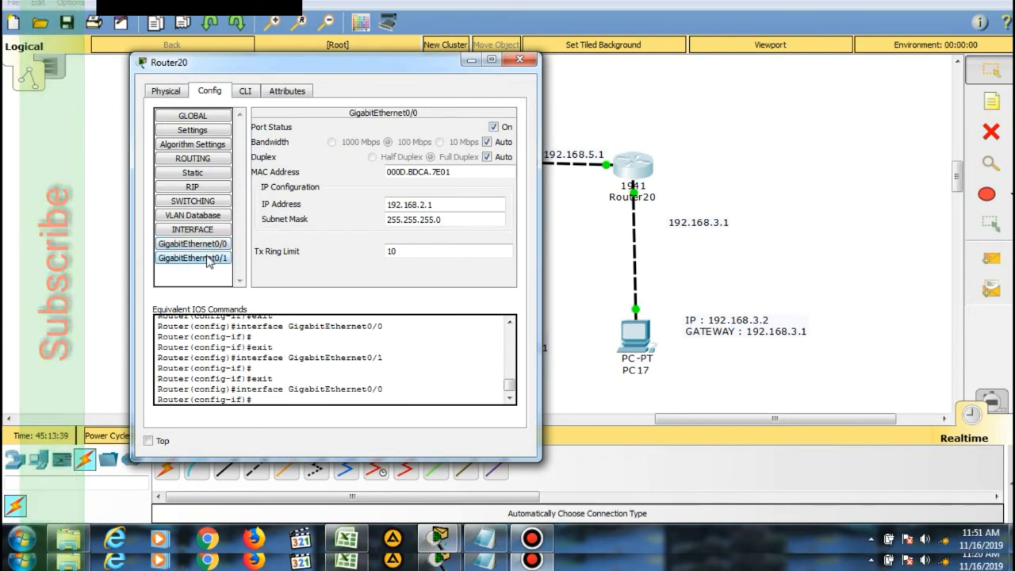
pyautogui.click(424, 204)
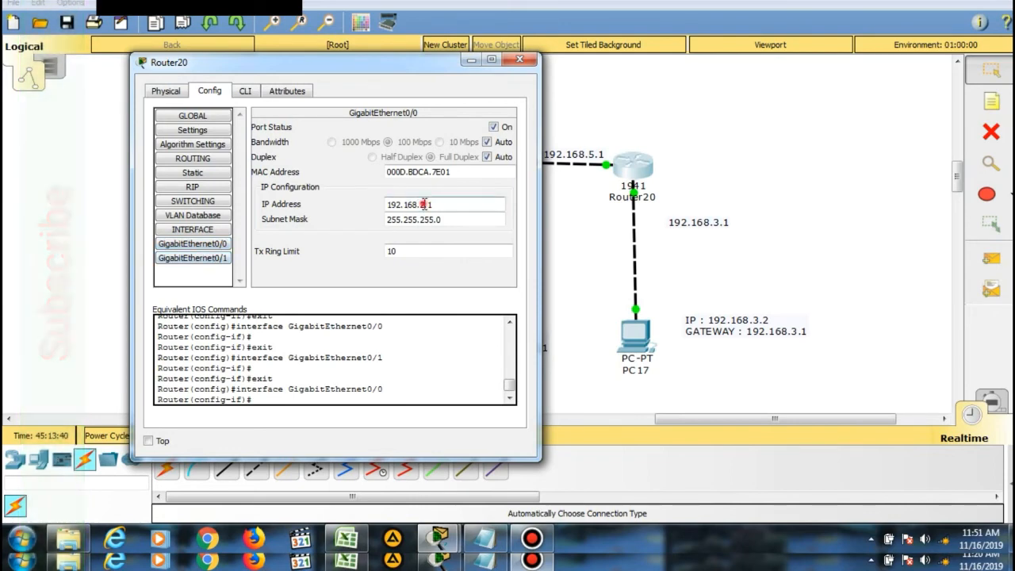
pyautogui.press('BackSpace')
pyautogui.write('3')
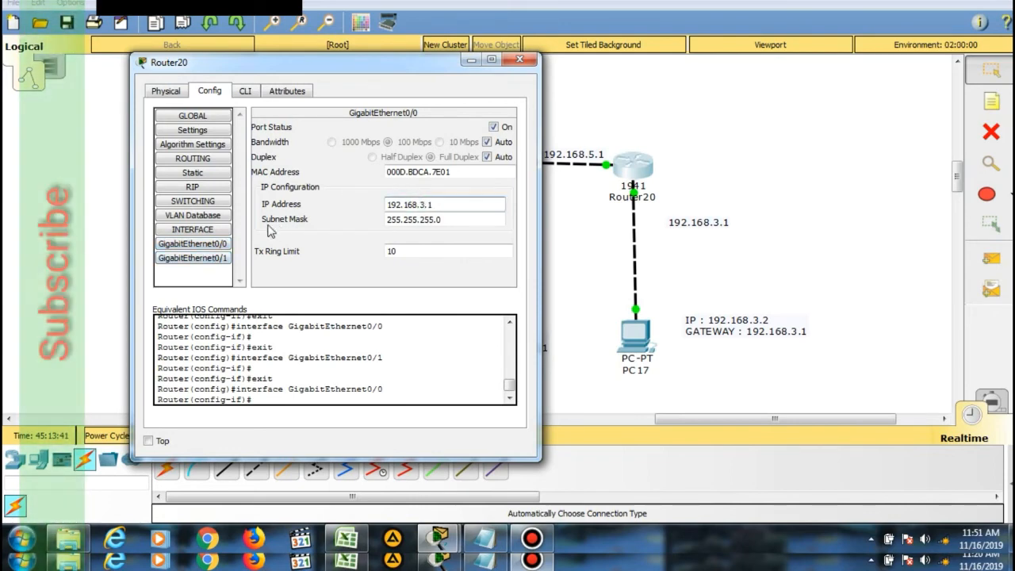
pyautogui.click(226, 245)
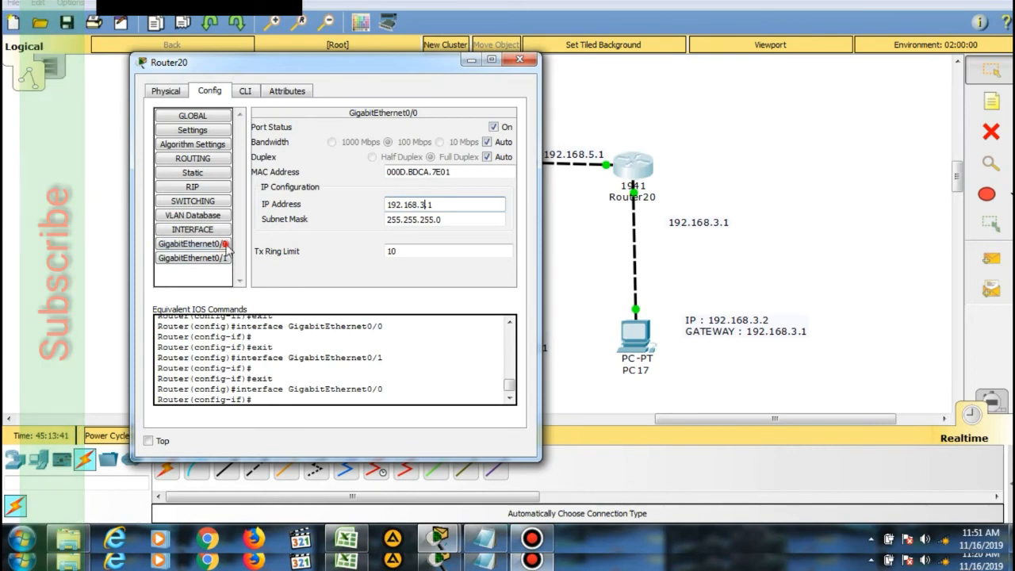
pyautogui.click(424, 204)
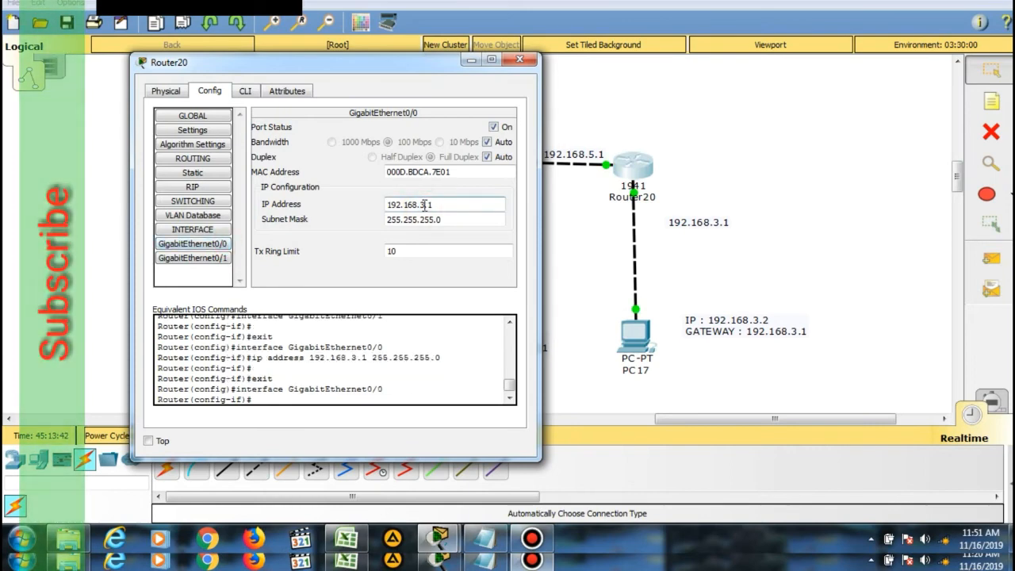
pyautogui.click(202, 257)
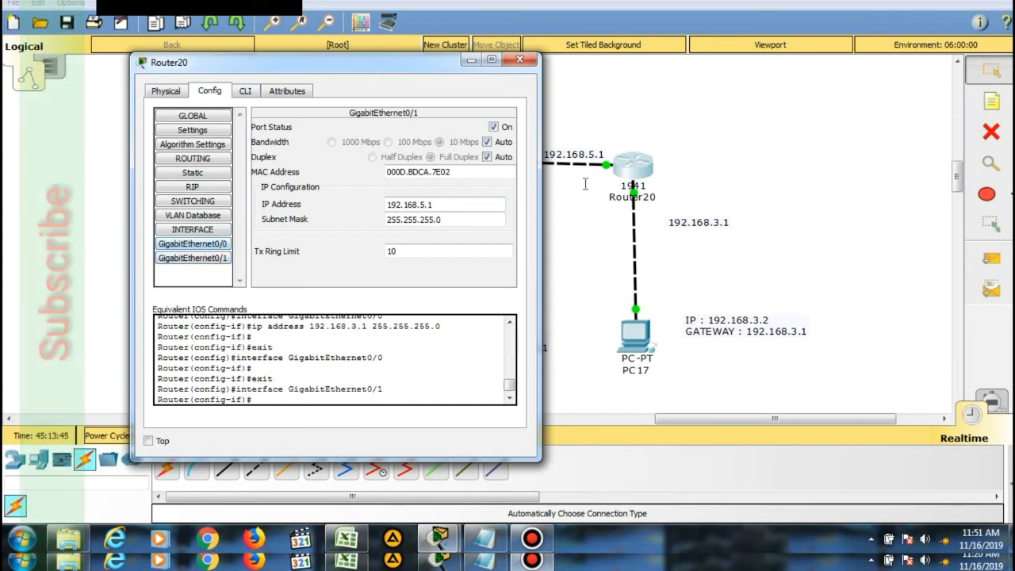
# Step: Turn Router20's GigabitEthernet0/1 port off and back on, check GigabitEthernet0/0's address, and close the router's window
pyautogui.click(495, 128)
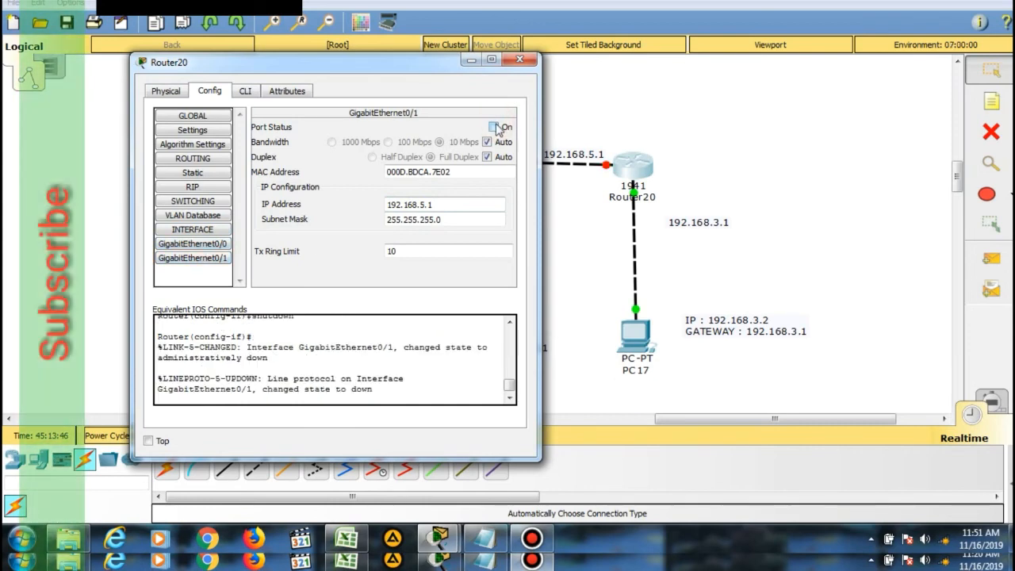
pyautogui.click(495, 127)
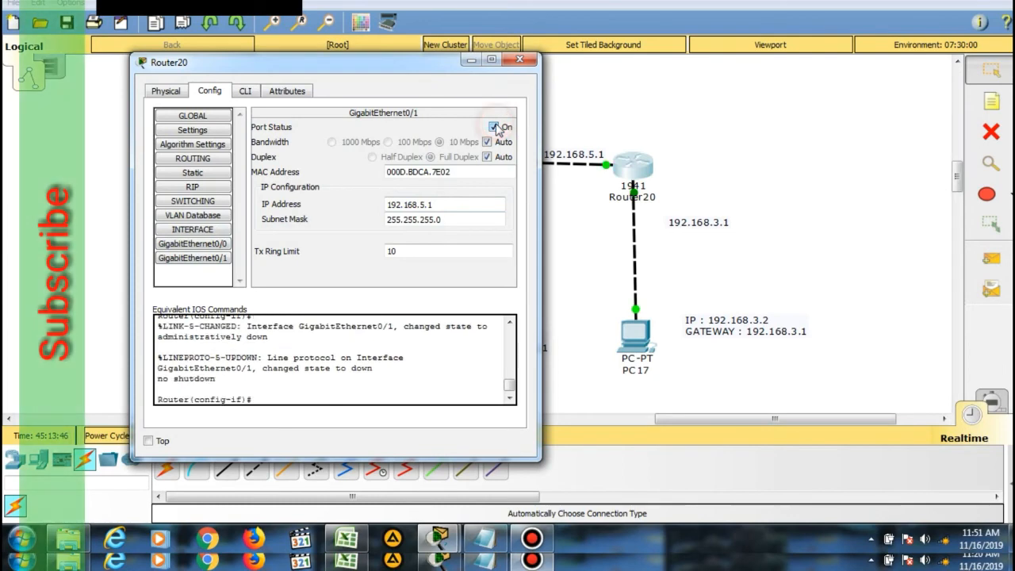
pyautogui.click(224, 244)
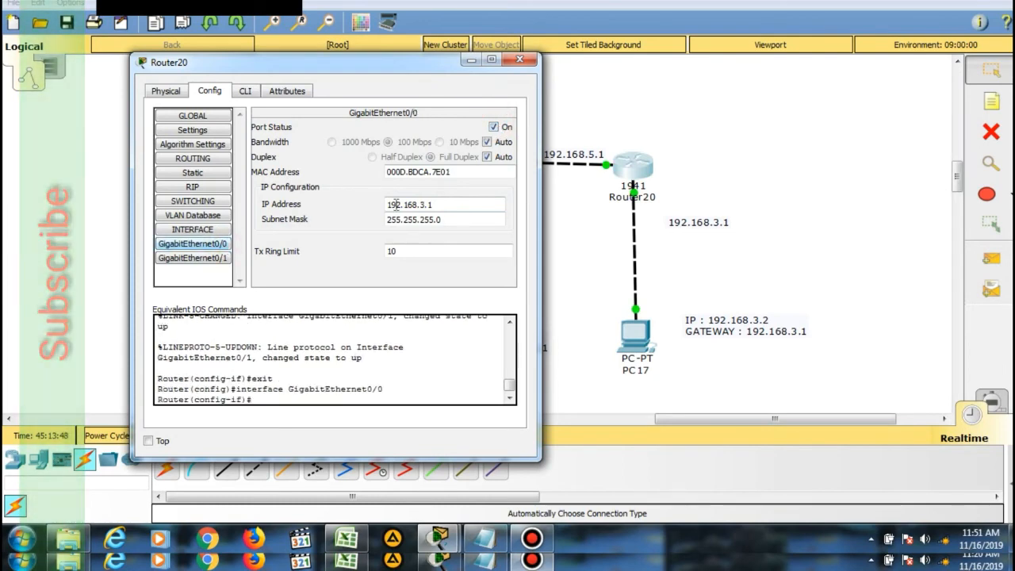
pyautogui.click(519, 59)
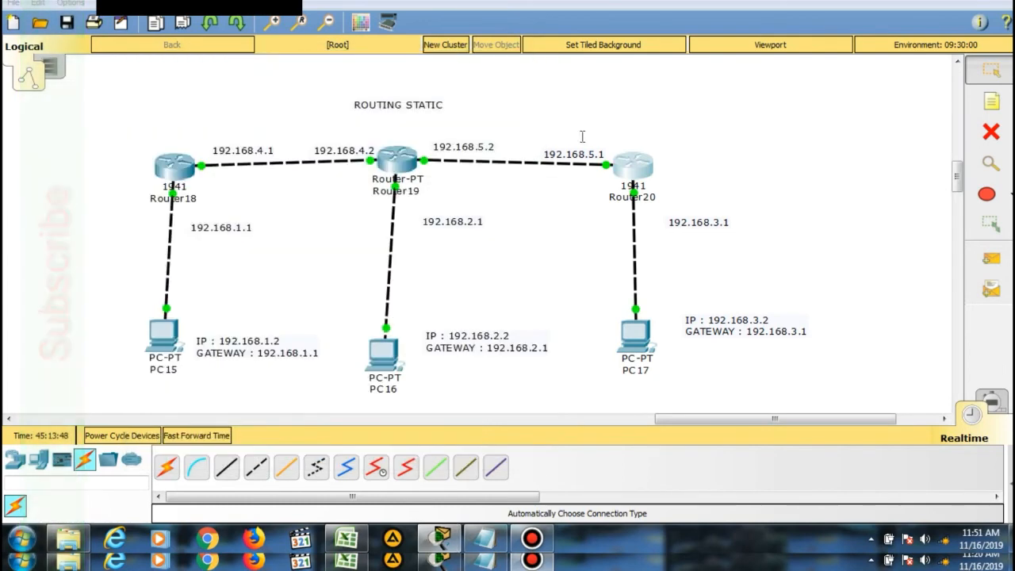
# Step: Open PC17's command prompt and ping 192.168.1.1
pyautogui.click(635, 339)
pyautogui.click(617, 180)
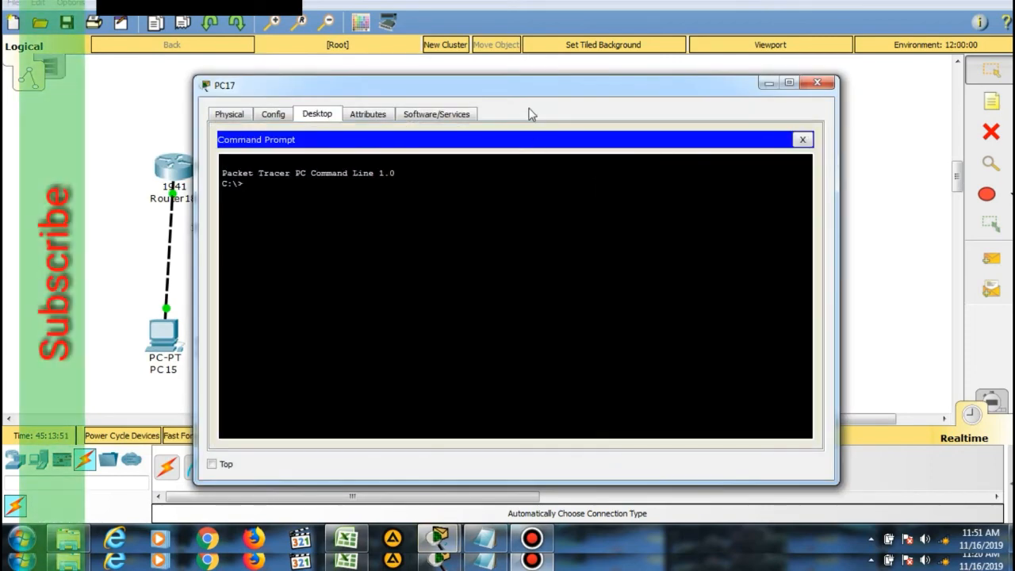
pyautogui.write('p')
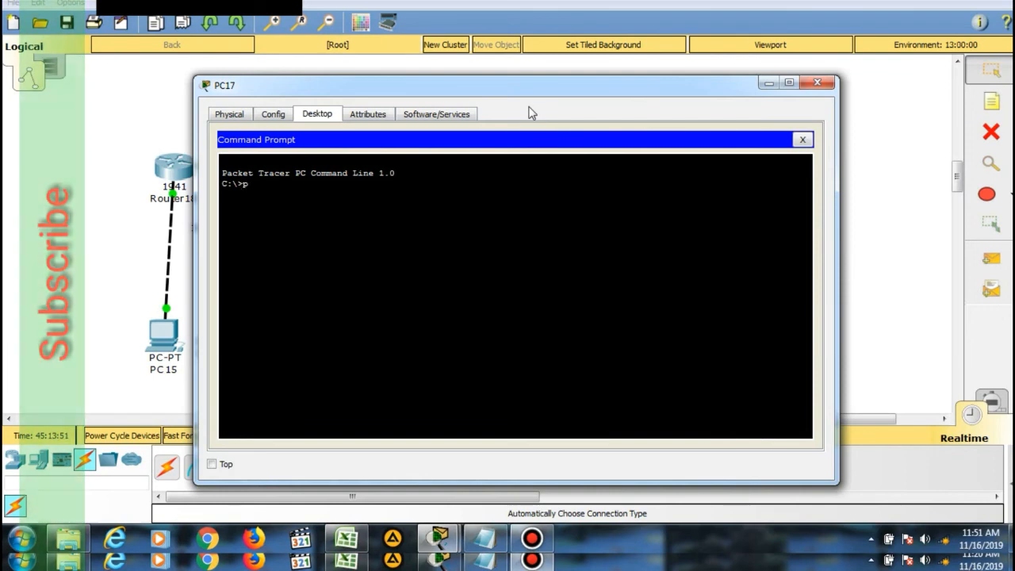
pyautogui.write('ing 192.168')
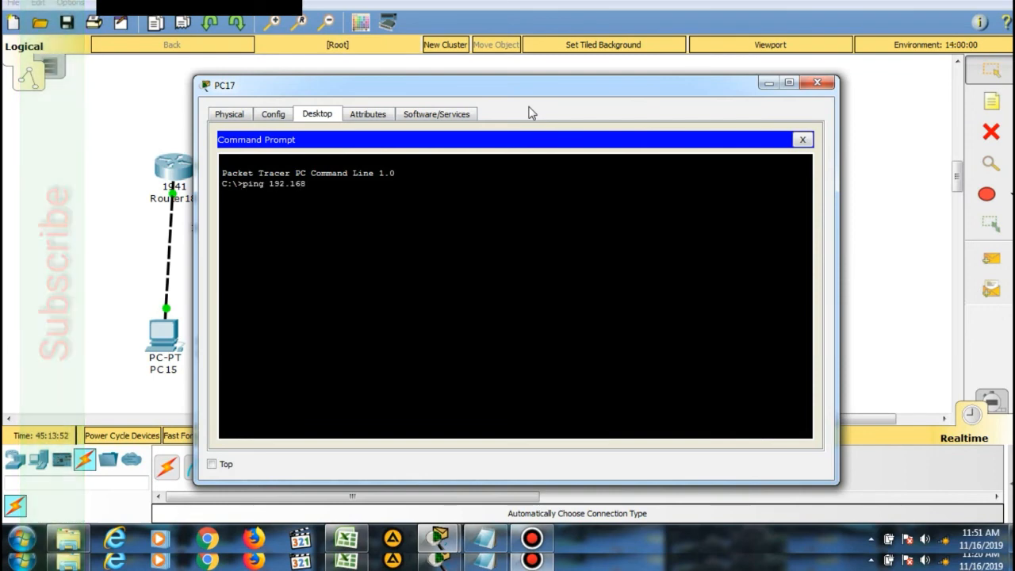
pyautogui.write('.1.1')
pyautogui.press('Return')
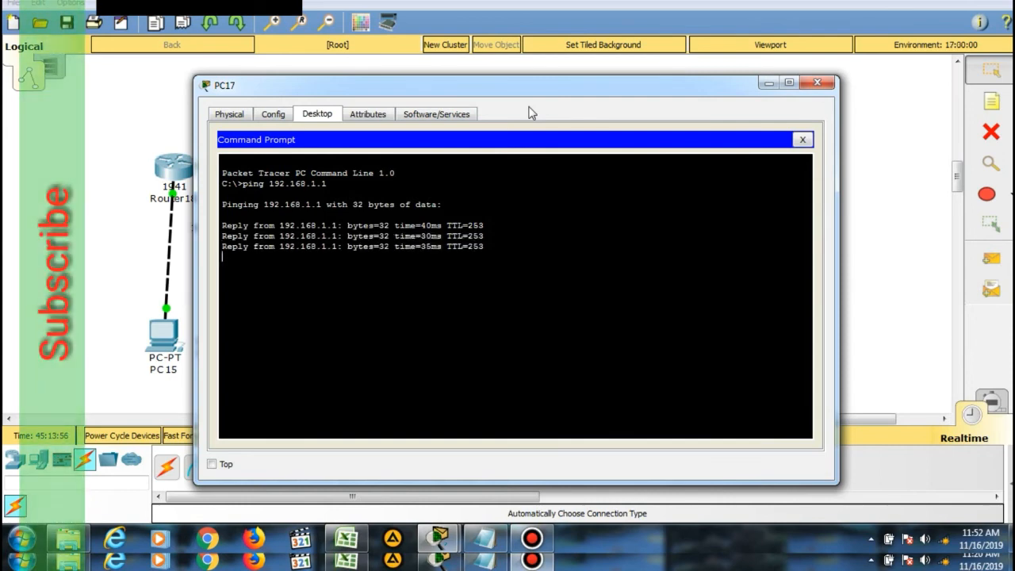
# Step: Ping PC16 at 192.168.2.2 from PC17 and move the window clear of PC15 and its address label
pyautogui.press('Up')
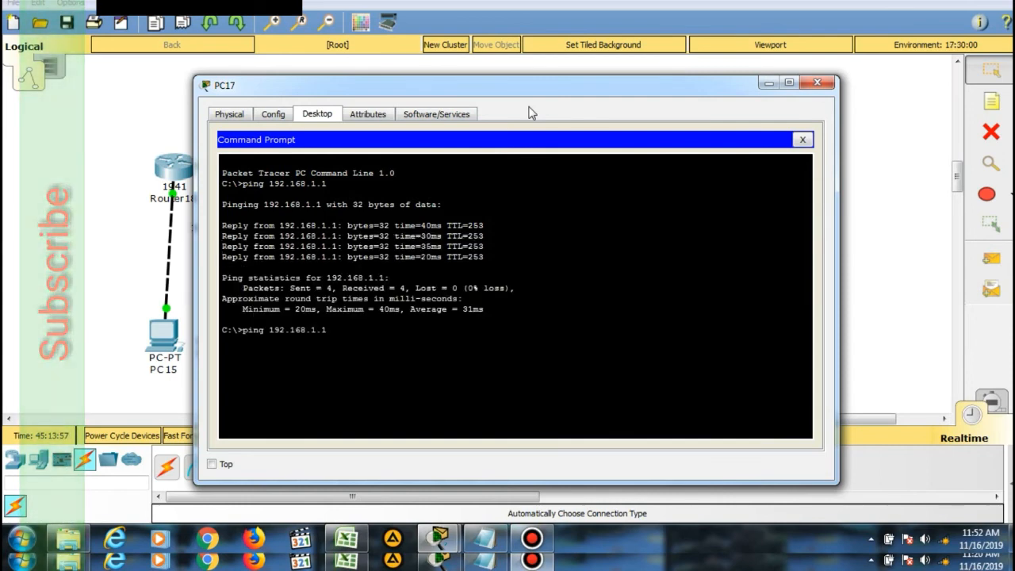
pyautogui.press('BackSpace')
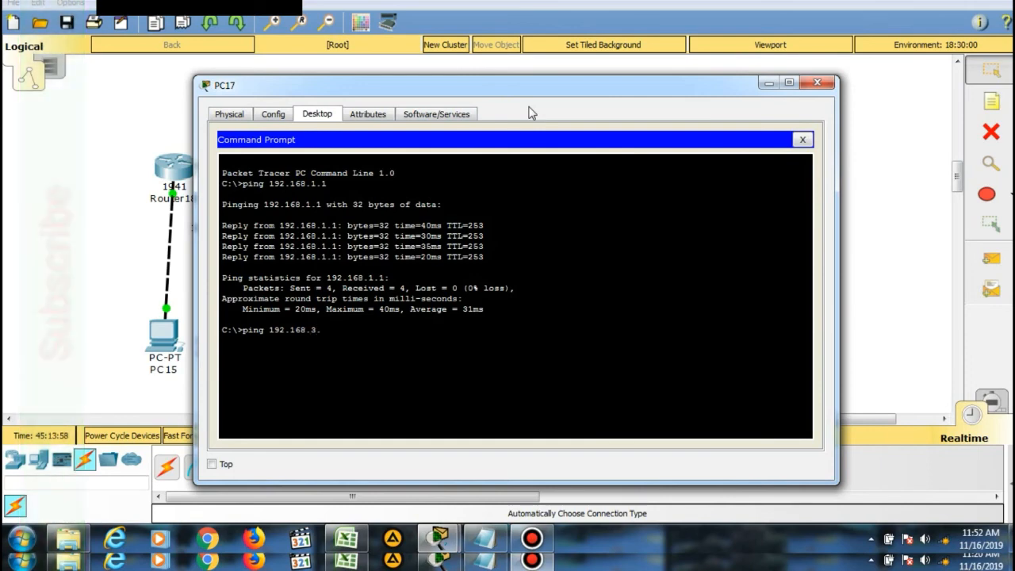
pyautogui.write('2.2')
pyautogui.press('Return')
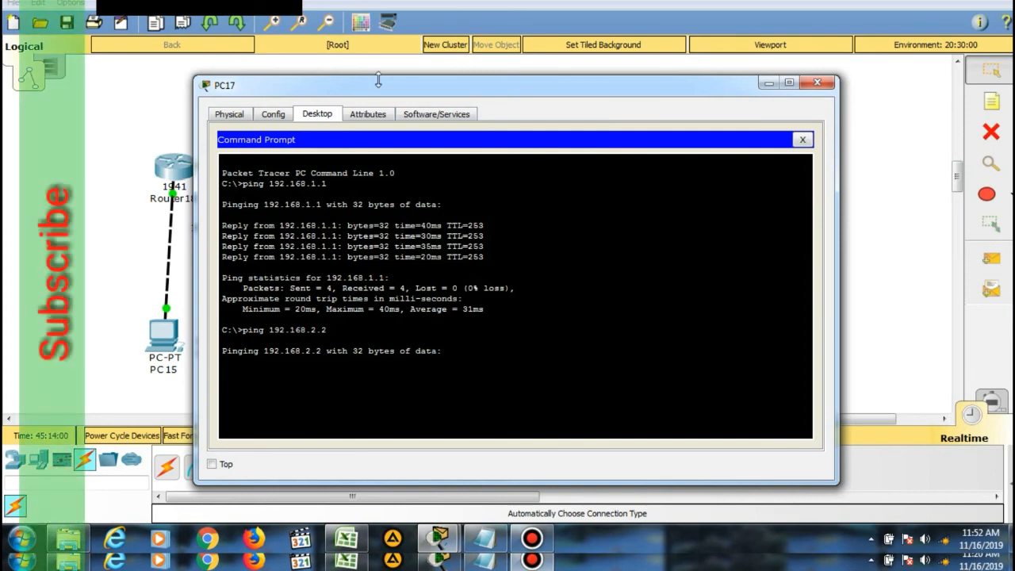
pyautogui.moveTo(379, 85); pyautogui.dragTo(596, 31)
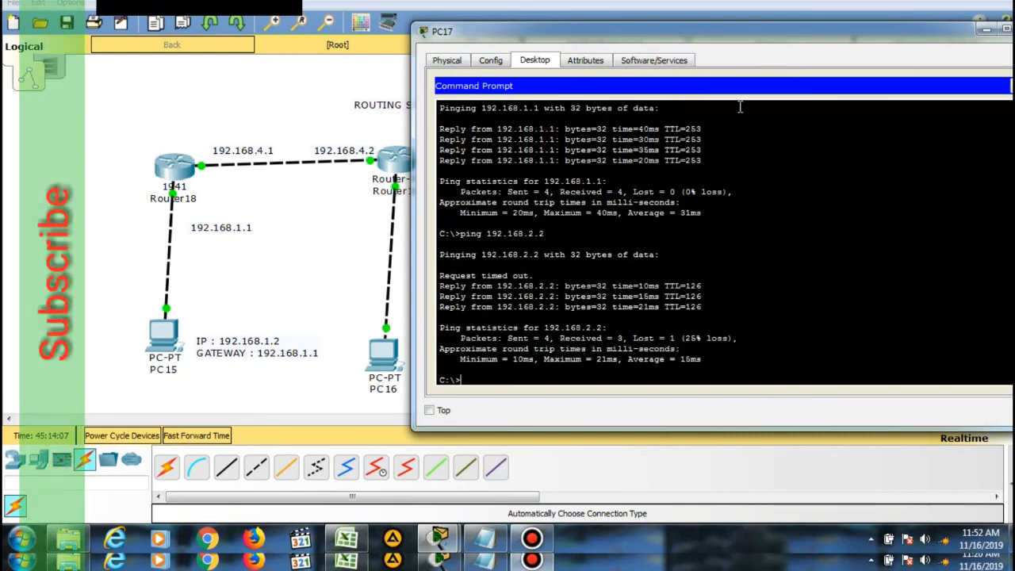
# Step: Ping PC15 at 192.168.1.2 from PC17, then close PC17's window
pyautogui.press('Up')
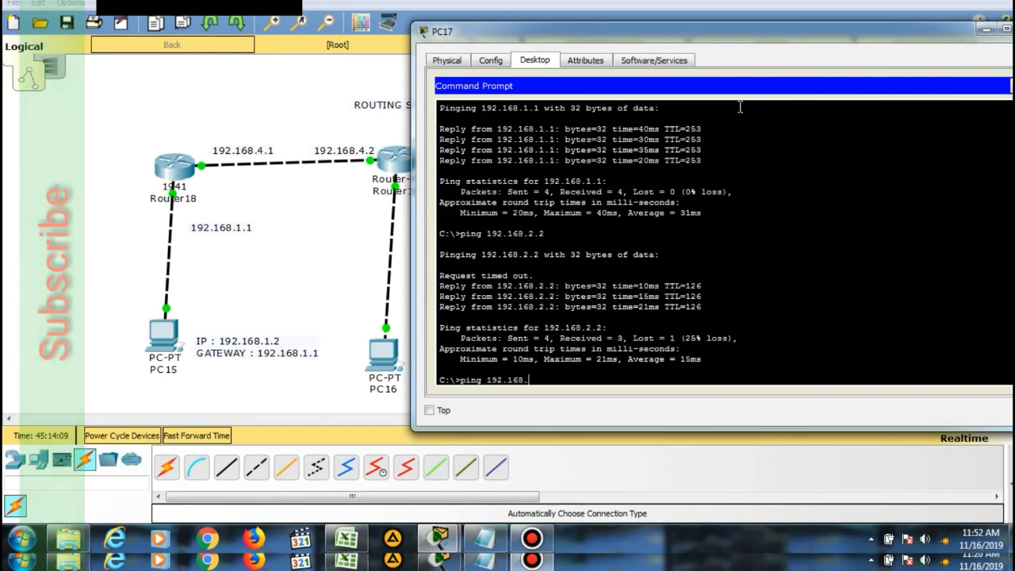
pyautogui.press('Return')
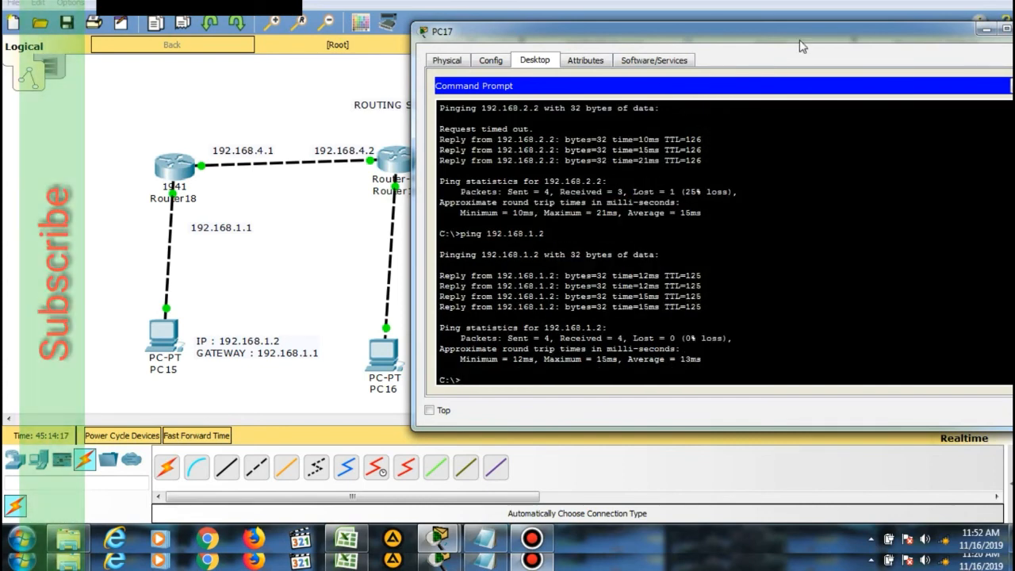
pyautogui.moveTo(809, 35); pyautogui.dragTo(664, 146)
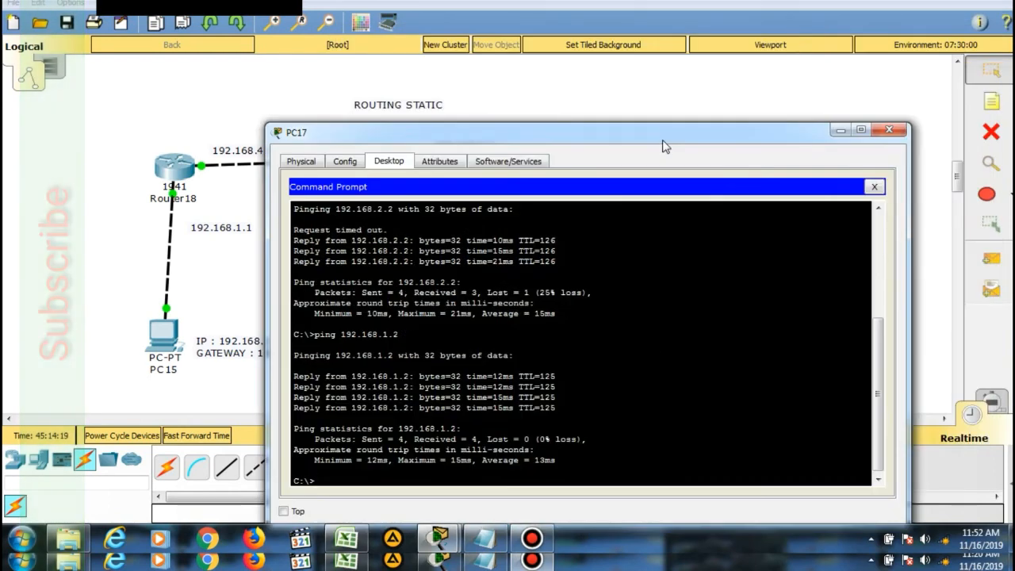
pyautogui.click(888, 130)
# Step: Switch to Notepad and replace the selected explanation with the line "OK BERHASILLL....."
pyautogui.click(487, 543)
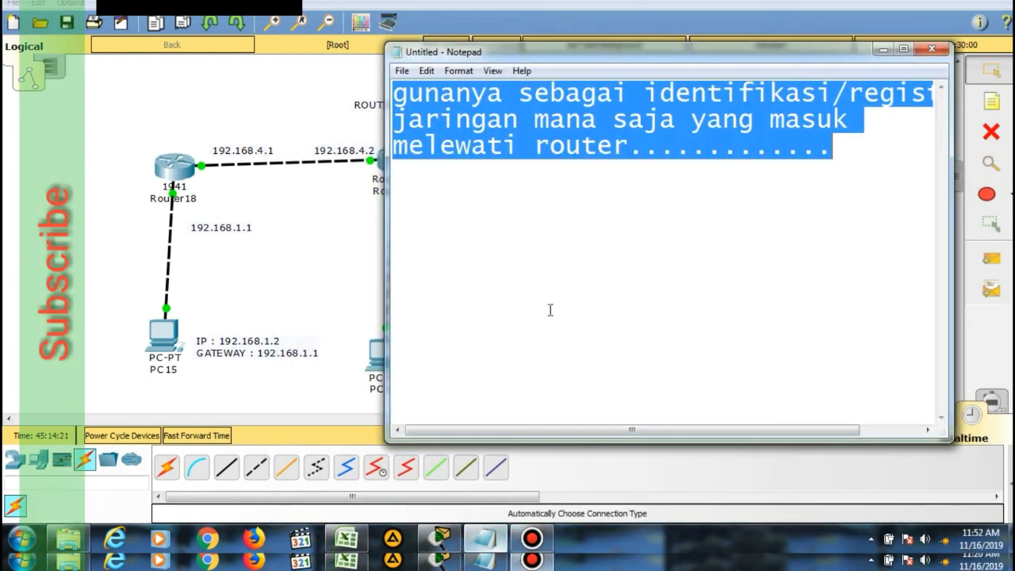
pyautogui.write('Ok')
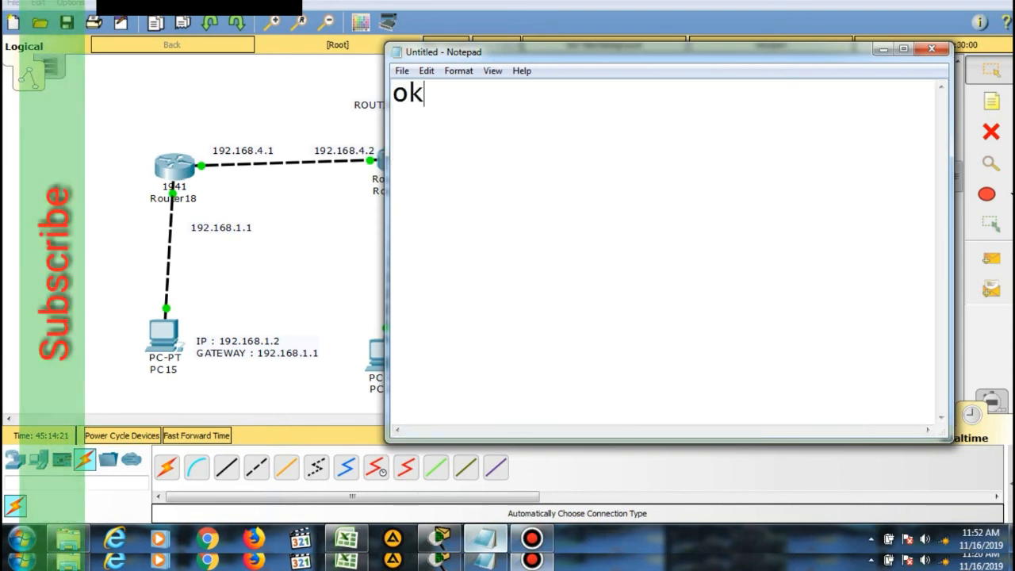
pyautogui.press('BackSpace')
pyautogui.press('BackSpace')
pyautogui.write('OK BERH')
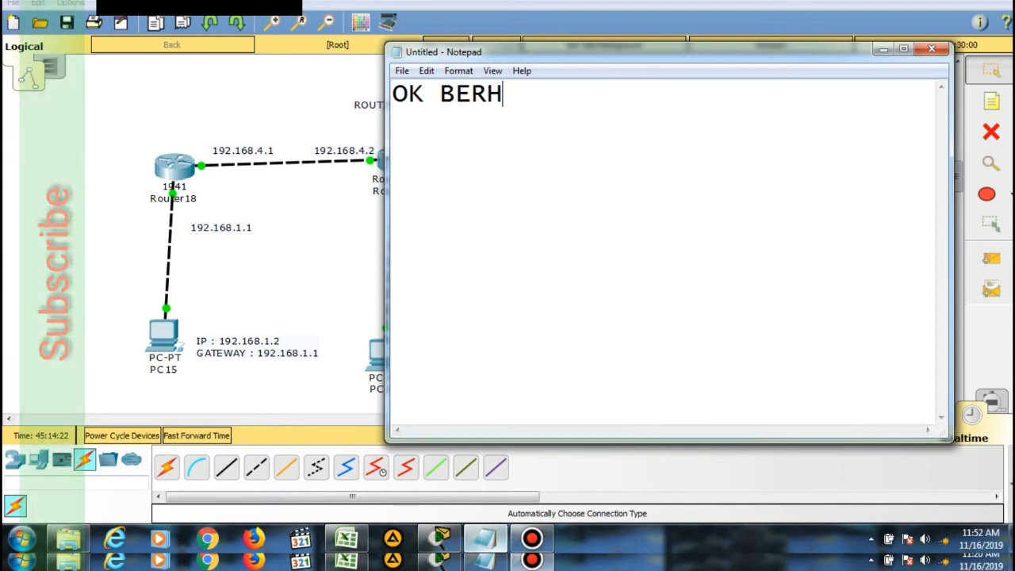
pyautogui.write('ASILLL.....')
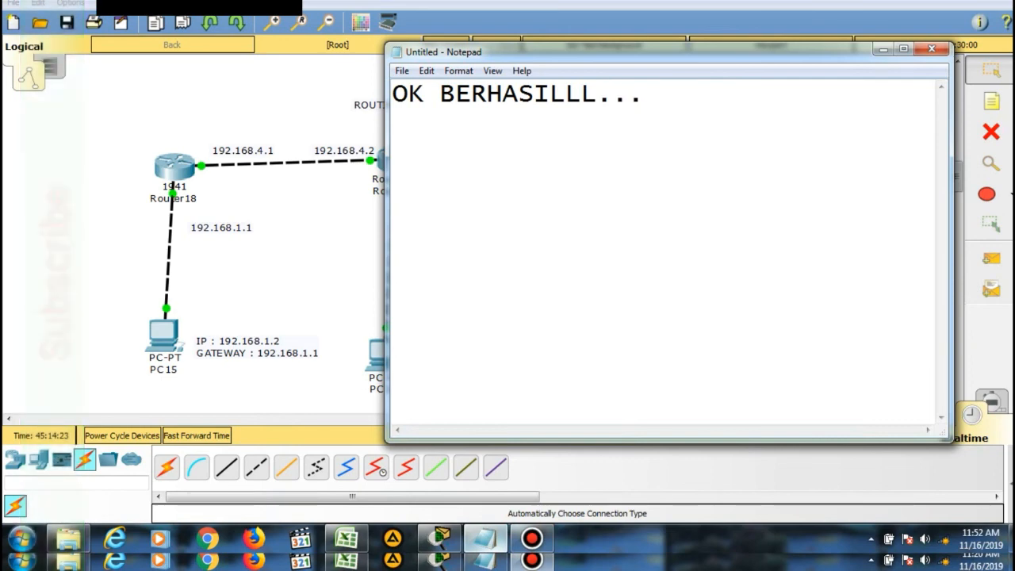
# Step: Add the line "SAMPAI DISINI JELAS YAA......." to the note, separated from the first line by two blank lines
pyautogui.press('Return')
pyautogui.press('Return')
pyautogui.press('Return')
pyautogui.write('SAMPA')
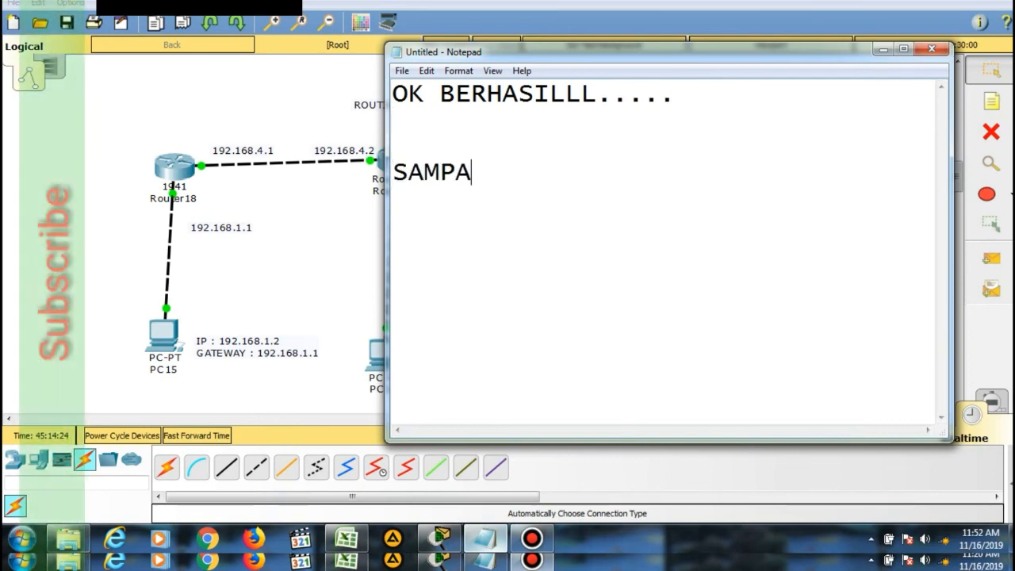
pyautogui.write('I DISINI')
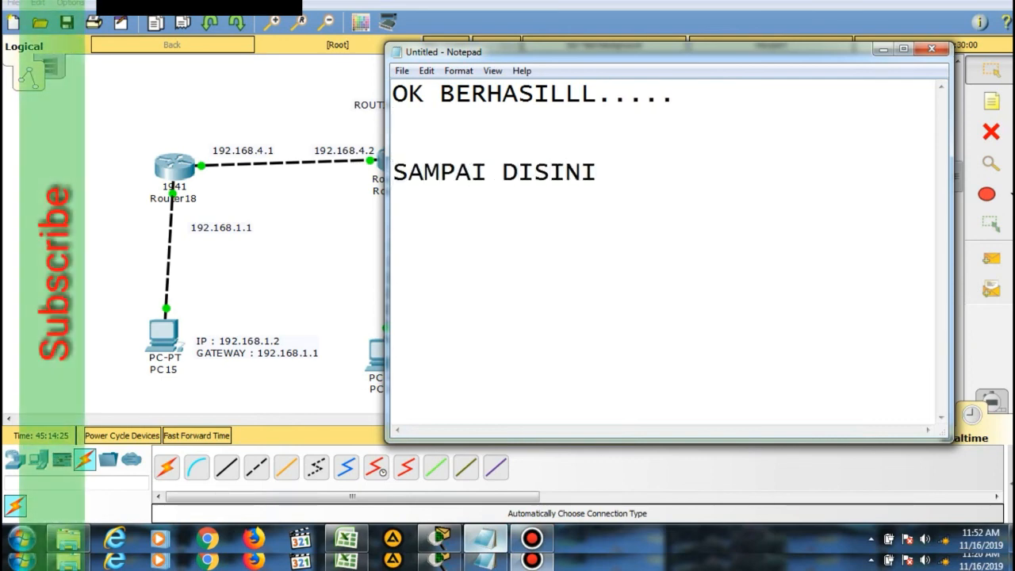
pyautogui.write(' JELAS YAA')
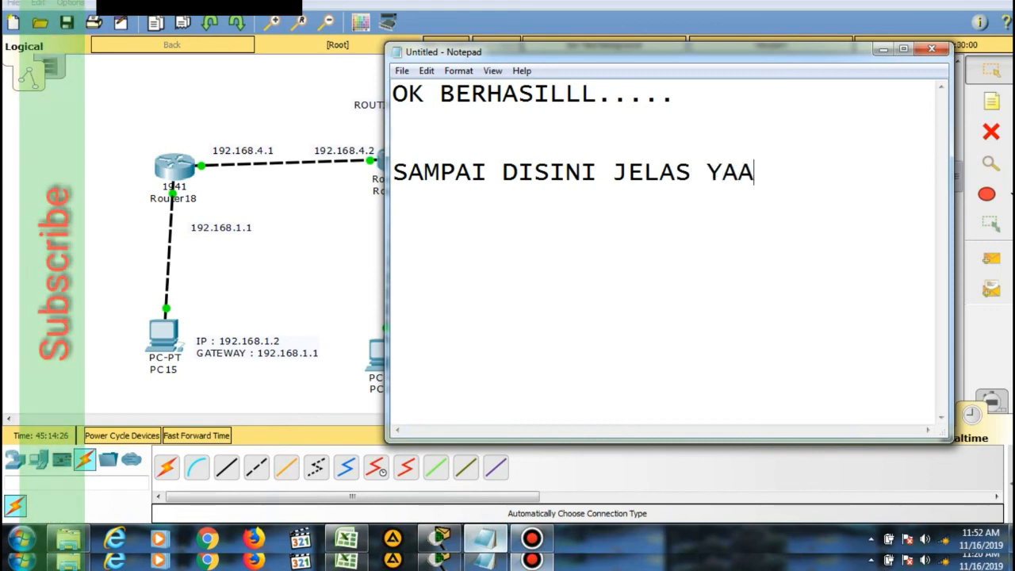
pyautogui.write('.......')
# Step: Add "SMPAI KETEMU DI TUTORIAL" and, after a blank line, "BERIKUTNYA ............" to the note
pyautogui.press('Return')
pyautogui.write('S')
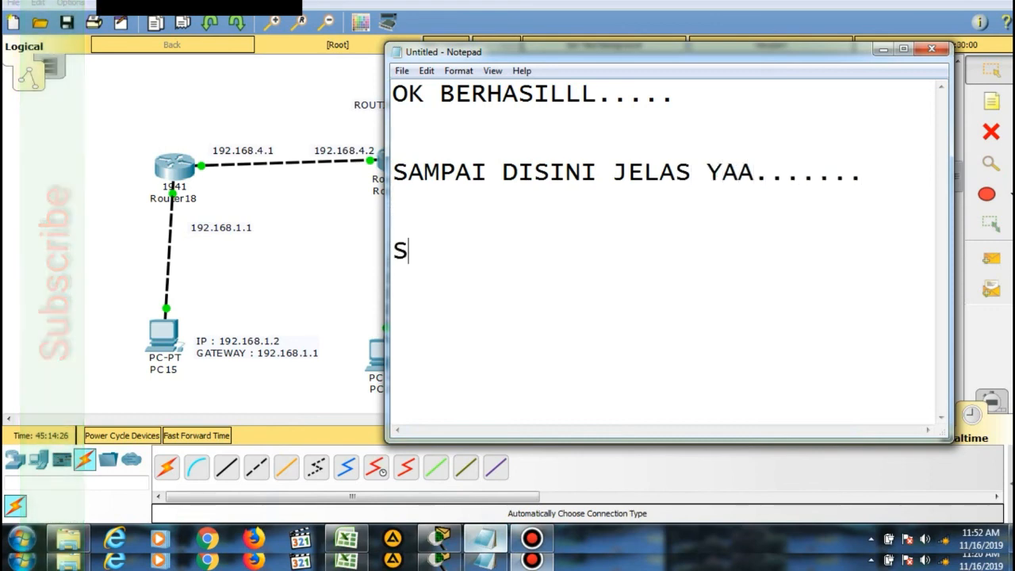
pyautogui.write('MPAI KETEMU DI')
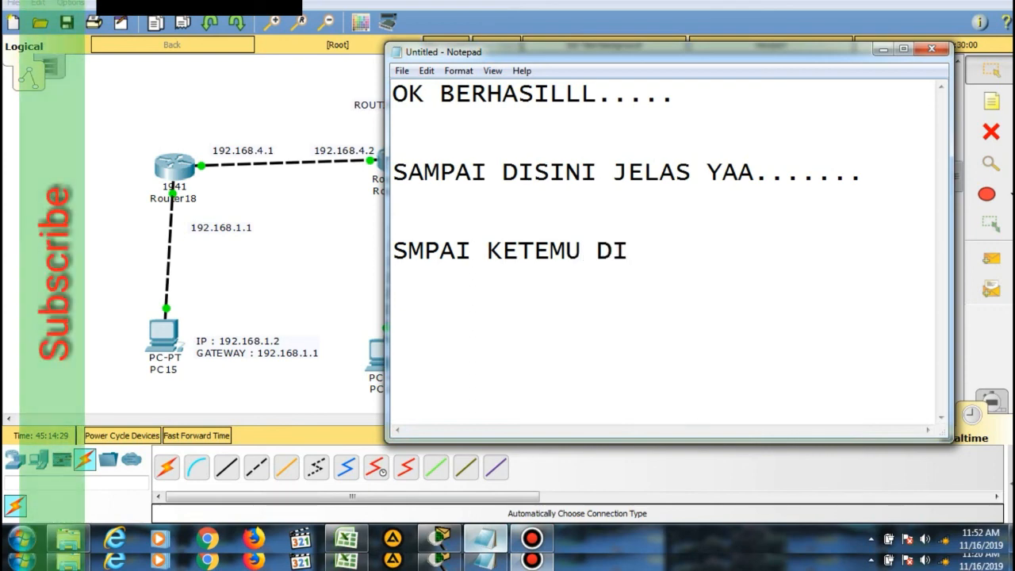
pyautogui.write(' TUTORIAL ')
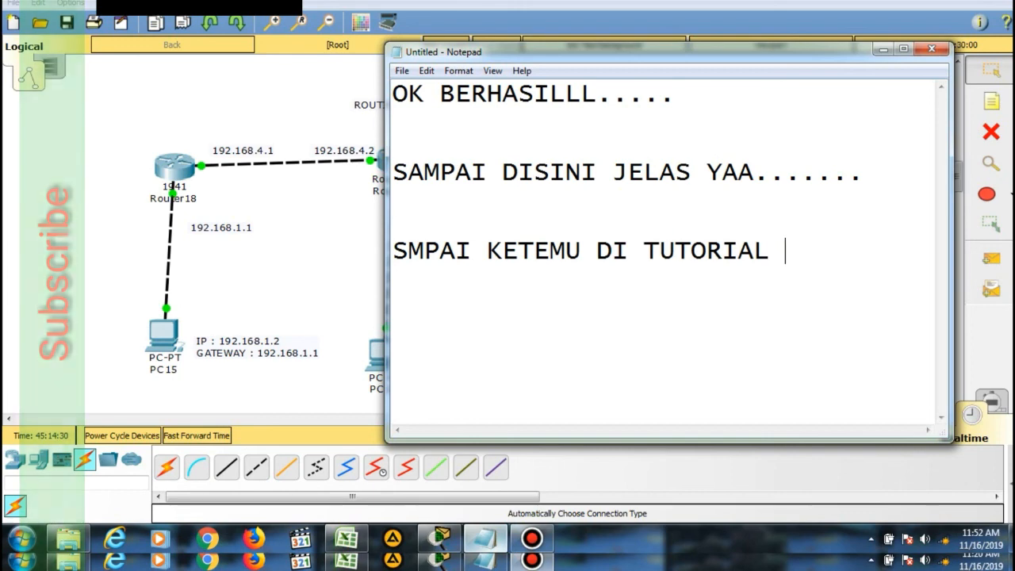
pyautogui.write('BER')
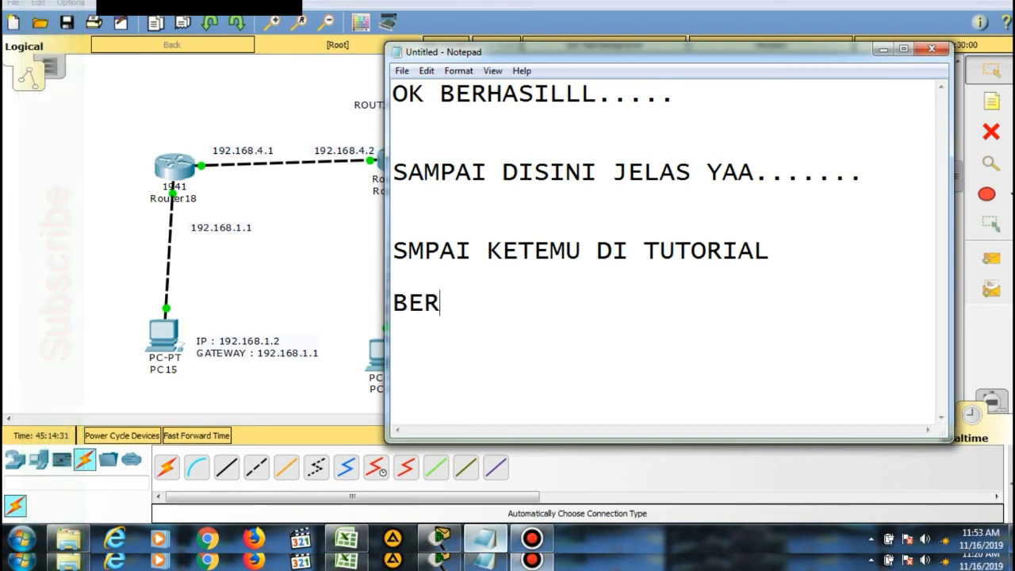
pyautogui.write('IKUTNYA .')
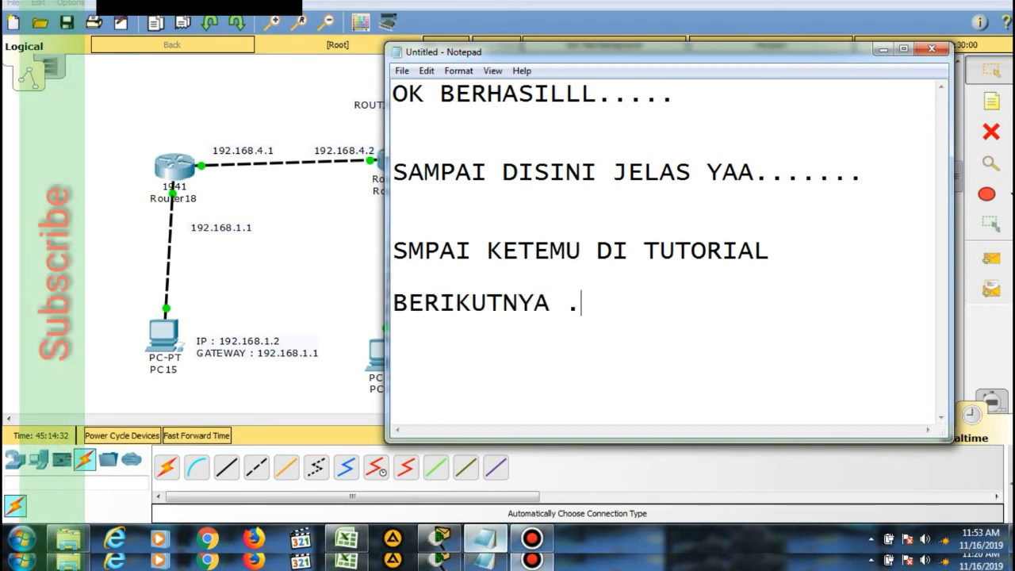
pyautogui.write('...........')
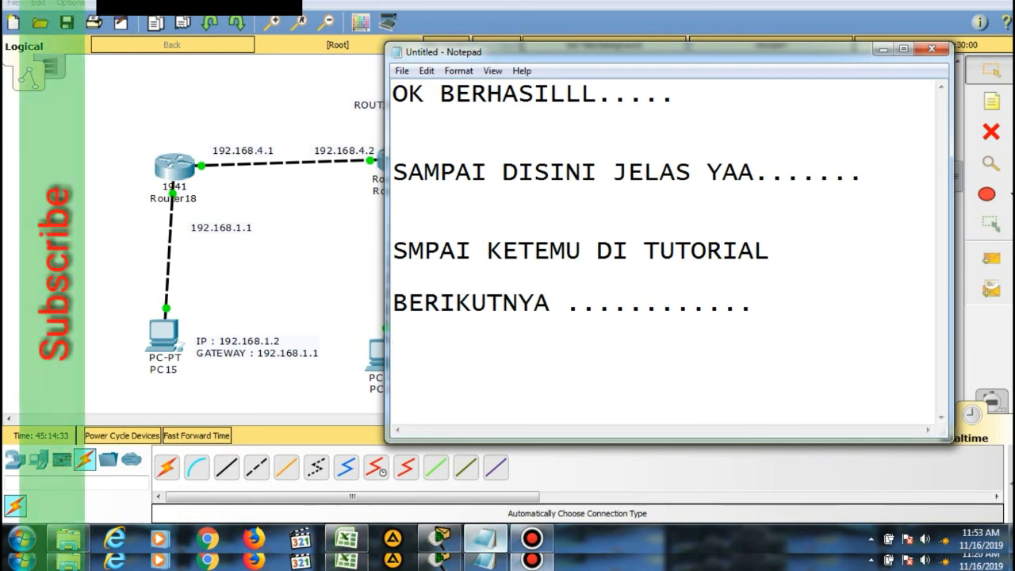
# Step: End the note with the closing line "WASSALAM..........", correcting its spelling
pyautogui.write('WASSLAAMA')
pyautogui.press('BackSpace')
pyautogui.press('BackSpace')
pyautogui.press('BackSpace')
pyautogui.press('BackSpace')
pyautogui.press('BackSpace')
pyautogui.press('BackSpace')
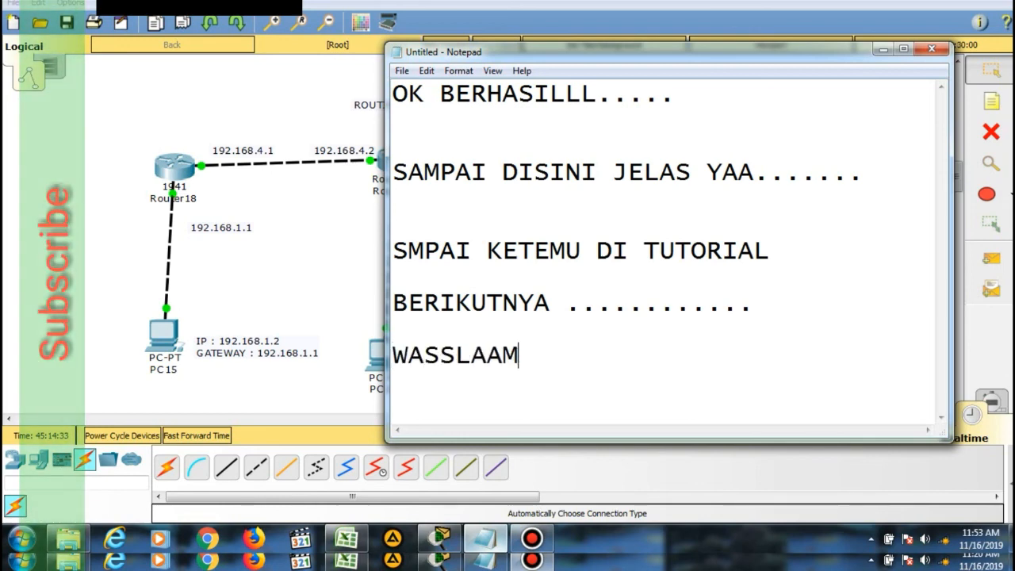
pyautogui.write('ALAM')
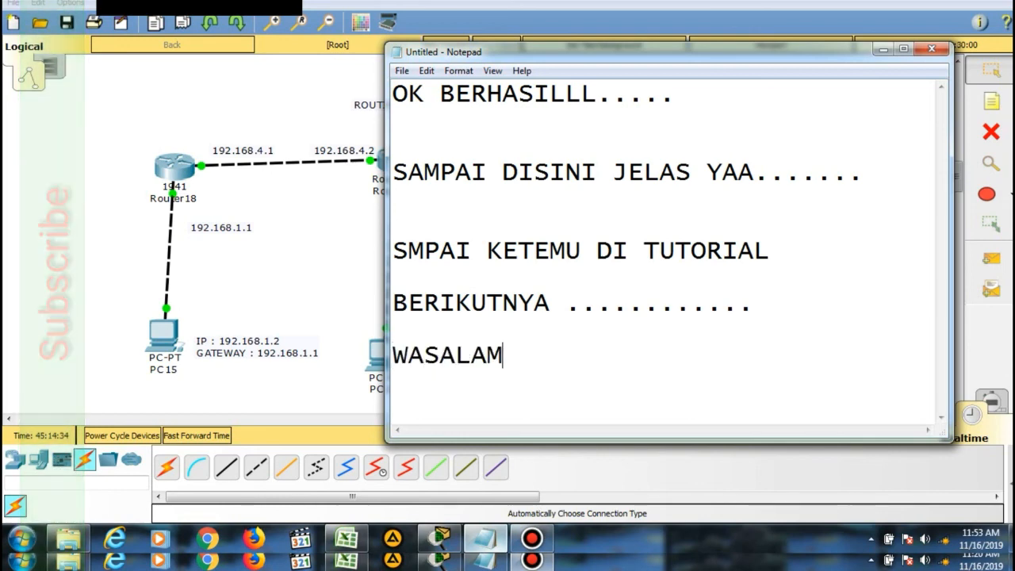
pyautogui.press('BackSpace')
pyautogui.press('BackSpace')
pyautogui.press('BackSpace')
pyautogui.press('BackSpace')
pyautogui.write('SSS')
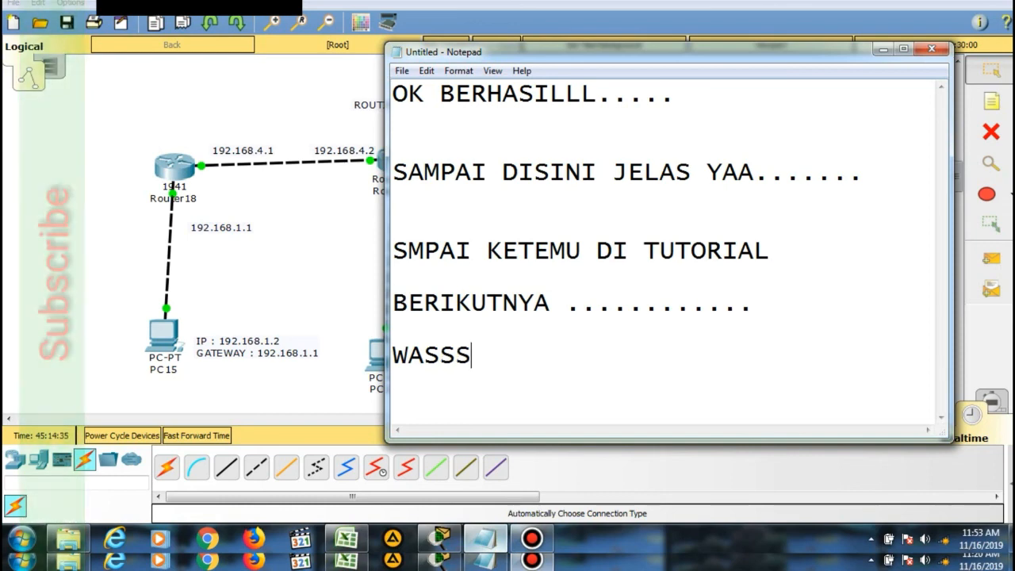
pyautogui.press('BackSpace')
pyautogui.write('ALAM')
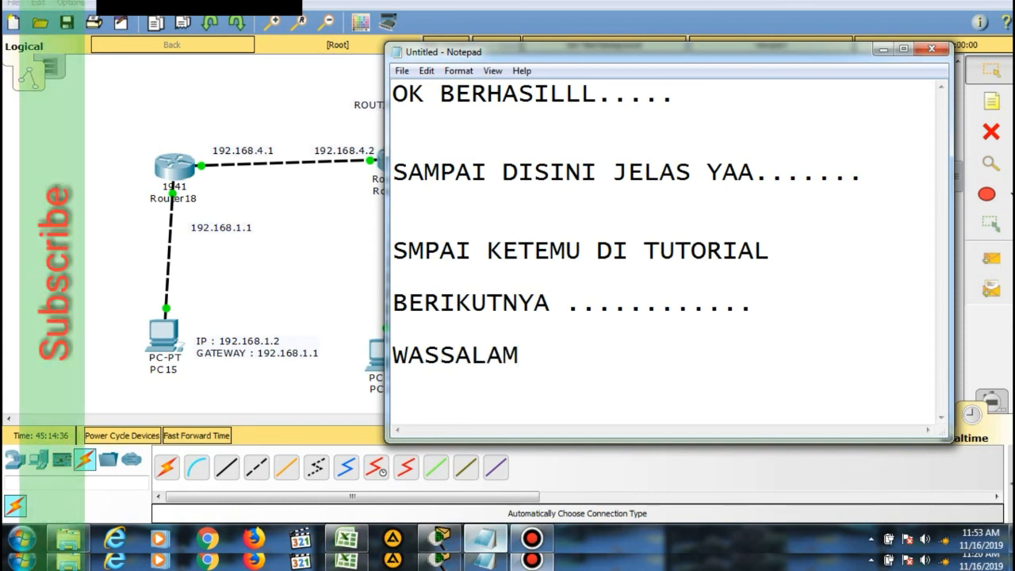
pyautogui.write('..........')
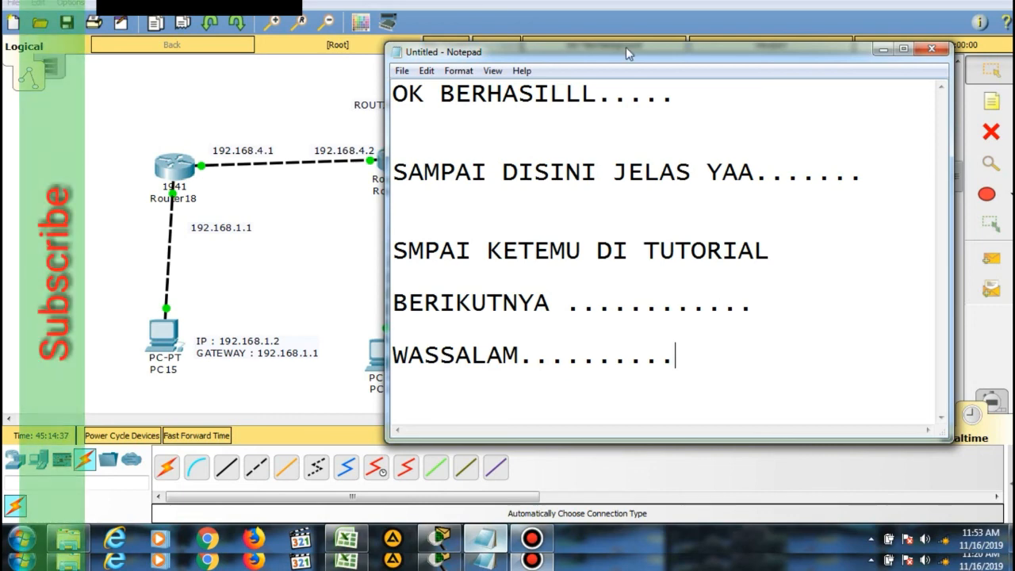